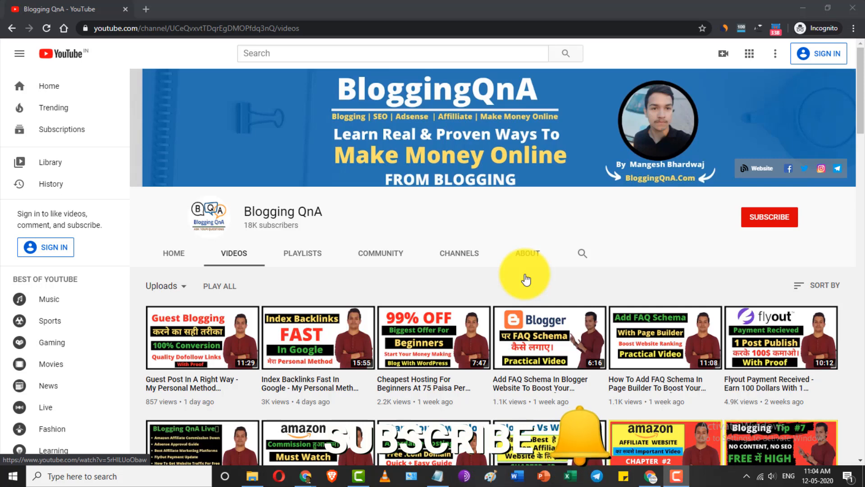
{"action": "left_click_drag", "start_coordinate": [702, 187], "coordinate": [844, 246]}
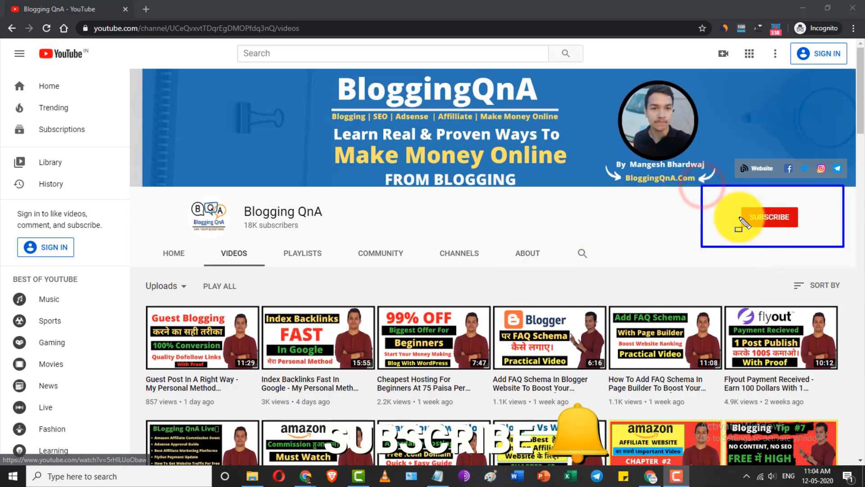
{"action": "mouse_move", "coordinate": [717, 191]}
{"action": "left_mouse_down"}
{"action": "mouse_move", "coordinate": [757, 228]}
{"action": "mouse_move", "coordinate": [827, 244]}
{"action": "left_mouse_up"}
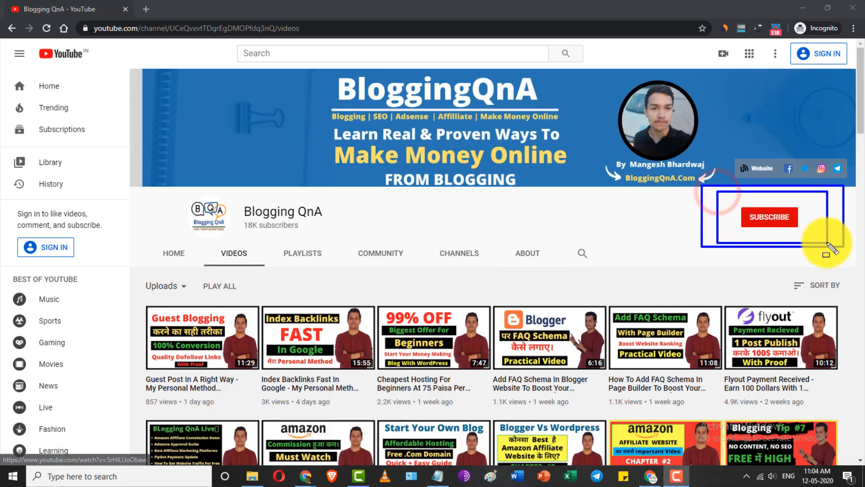
{"action": "left_click_drag", "start_coordinate": [724, 198], "coordinate": [817, 241]}
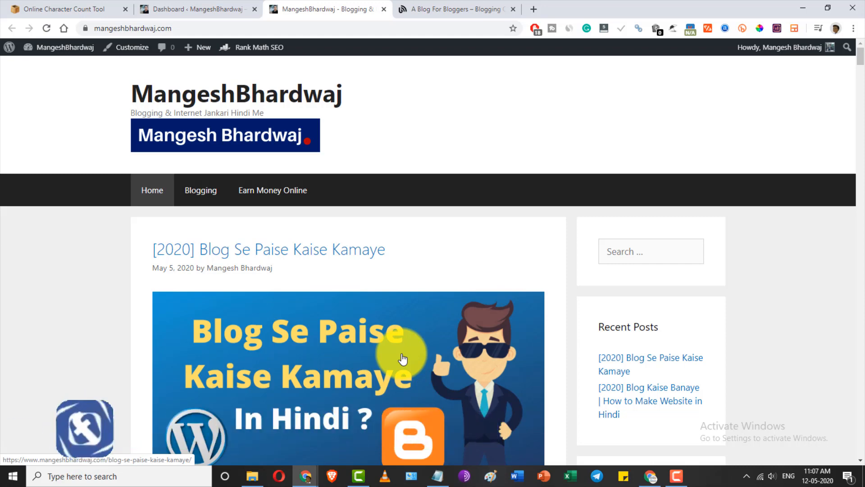
- View the Blogging QnA blog page, then look through the full-length posts on the WordPress site's own home page
{"action": "left_click", "coordinate": [453, 8]}
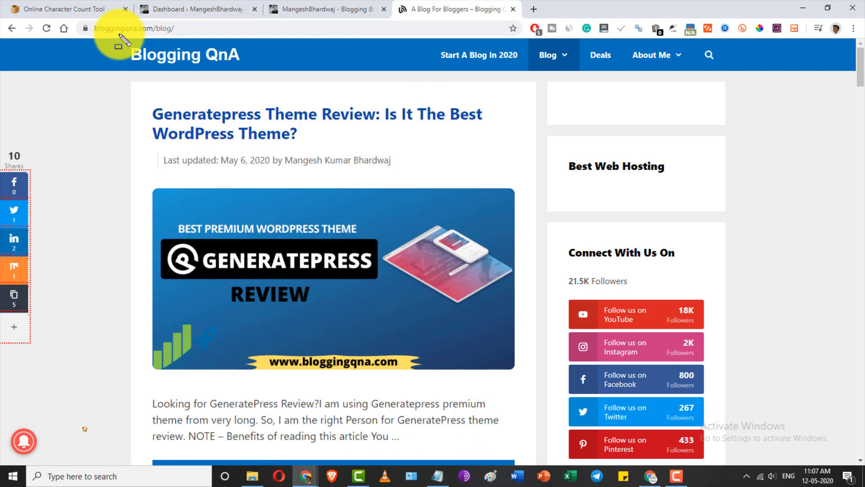
{"action": "mouse_move", "coordinate": [119, 34]}
{"action": "left_mouse_down"}
{"action": "mouse_move", "coordinate": [656, 399]}
{"action": "mouse_move", "coordinate": [753, 477]}
{"action": "mouse_move", "coordinate": [744, 484]}
{"action": "left_mouse_up"}
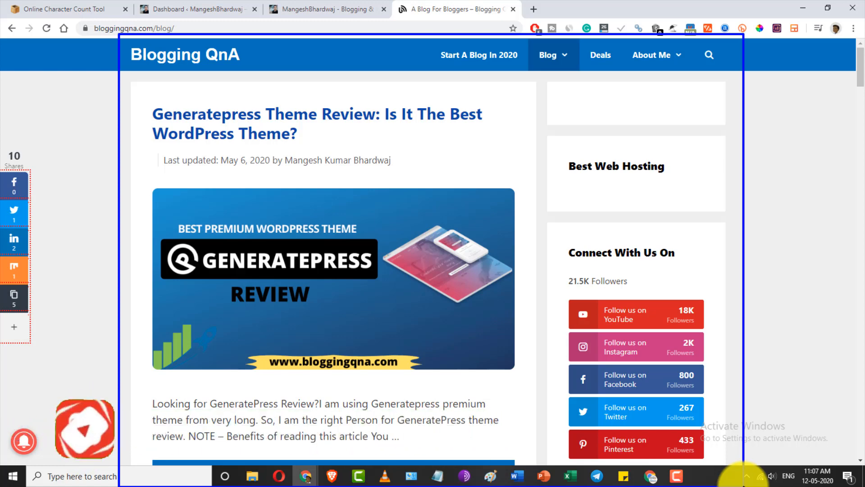
{"action": "left_click", "coordinate": [354, 6]}
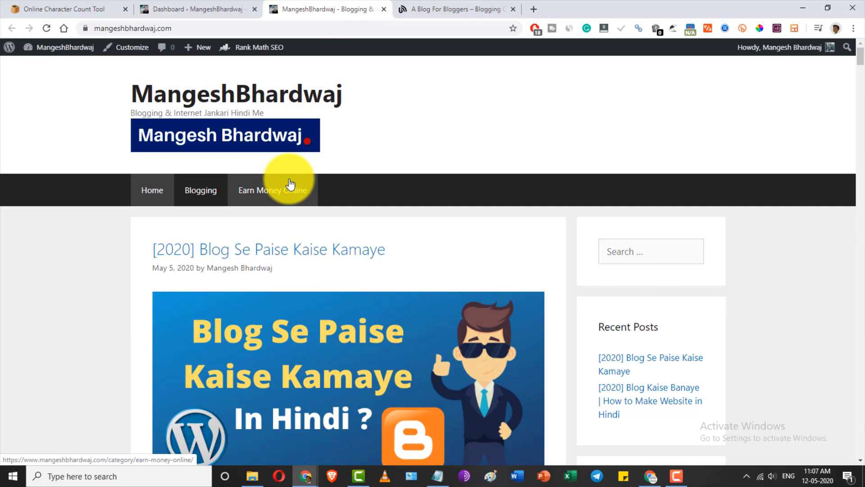
{"action": "scroll", "coordinate": [537, 221], "scroll_direction": "down", "scroll_amount": 15}
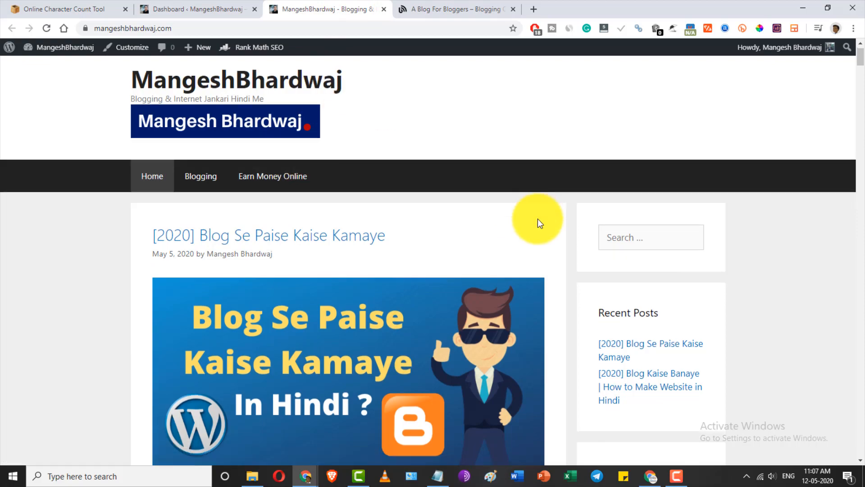
{"action": "scroll", "coordinate": [321, 166], "scroll_direction": "down", "scroll_amount": 20}
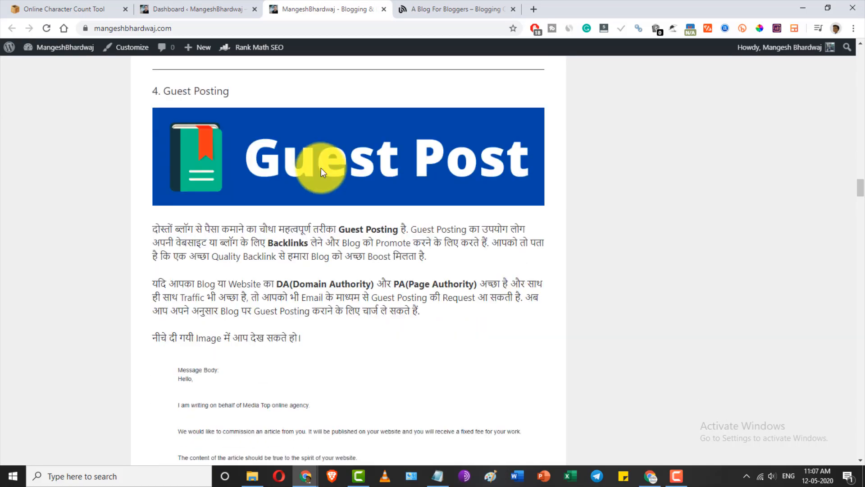
{"action": "scroll", "coordinate": [319, 193], "scroll_direction": "down", "scroll_amount": 20}
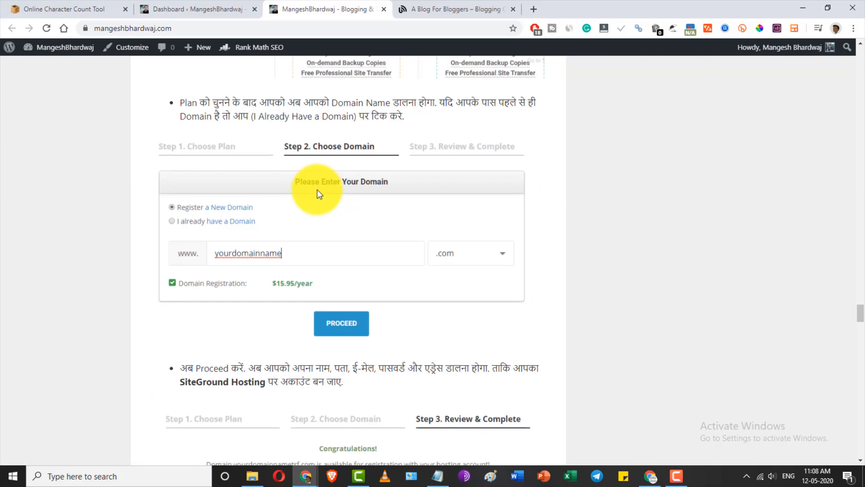
{"action": "scroll", "coordinate": [315, 217], "scroll_direction": "down", "scroll_amount": 10}
- Review the GeneratePress customization list in the character count page, starting with the Header Creation item
{"action": "left_click", "coordinate": [27, 9]}
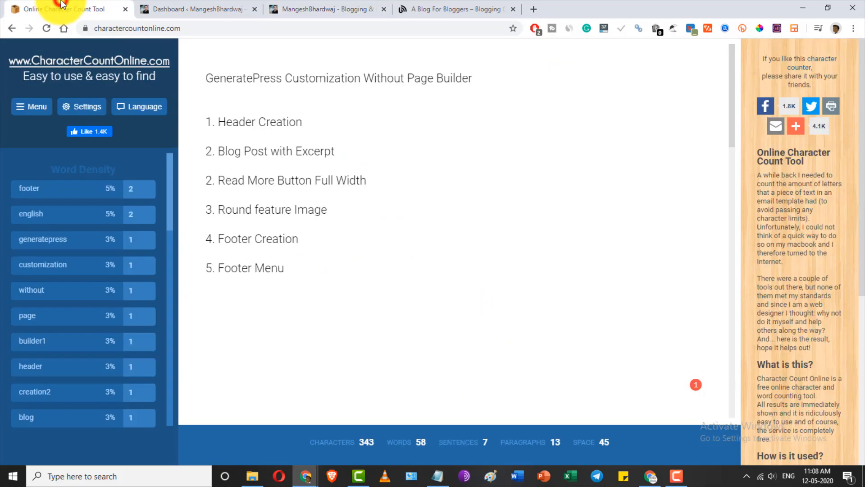
{"action": "mouse_move", "coordinate": [194, 105]}
{"action": "left_mouse_down"}
{"action": "mouse_move", "coordinate": [474, 313]}
{"action": "mouse_move", "coordinate": [507, 313]}
{"action": "left_mouse_up"}
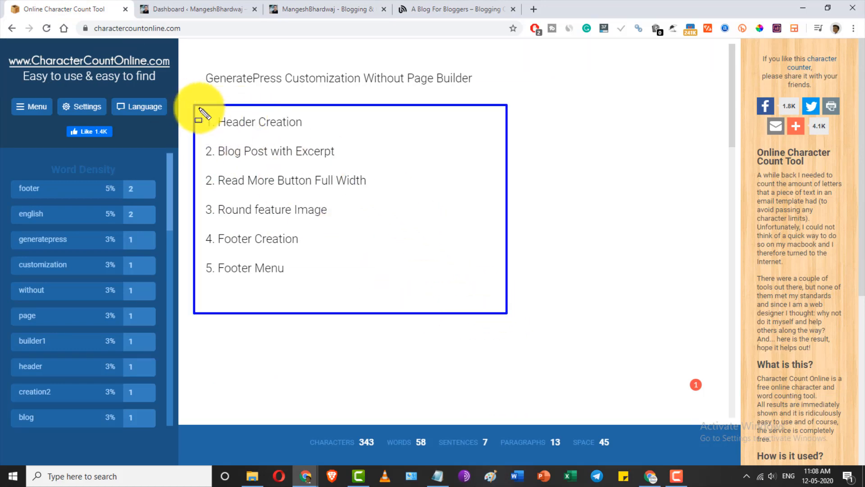
{"action": "left_click_drag", "start_coordinate": [199, 107], "coordinate": [330, 141]}
- Compare the header of the Blogging QnA blog with the header on the WordPress site's home page
{"action": "left_click", "coordinate": [450, 9]}
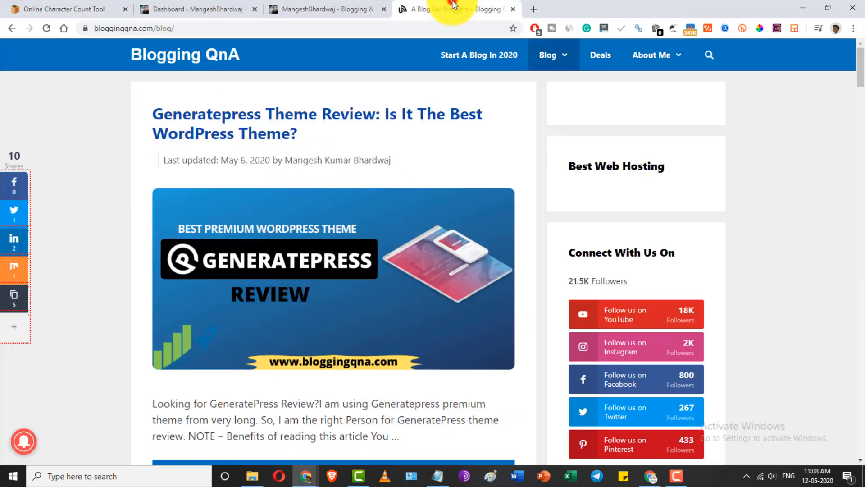
{"action": "mouse_move", "coordinate": [115, 36]}
{"action": "left_mouse_down"}
{"action": "mouse_move", "coordinate": [629, 58]}
{"action": "mouse_move", "coordinate": [768, 80]}
{"action": "left_mouse_up"}
{"action": "key", "text": "Escape"}
{"action": "left_click", "coordinate": [368, 9]}
{"action": "scroll", "coordinate": [347, 189], "scroll_direction": "down", "scroll_amount": 10}
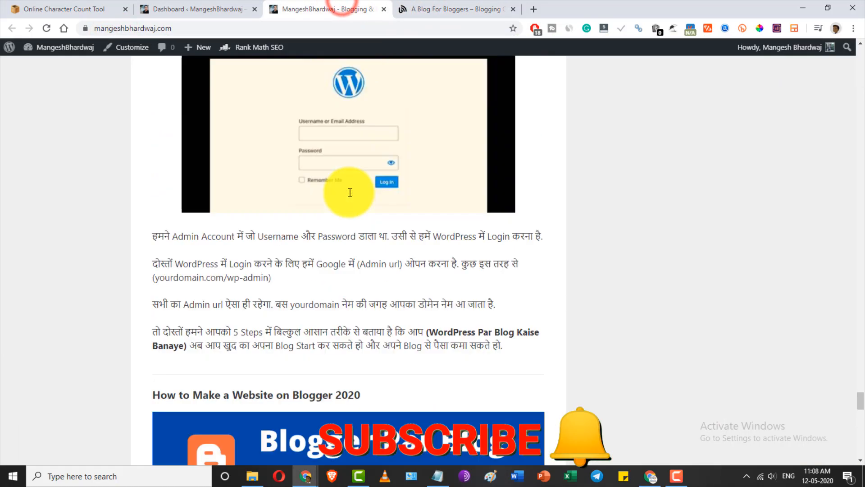
{"action": "left_click_drag", "start_coordinate": [861, 374], "coordinate": [859, 54]}
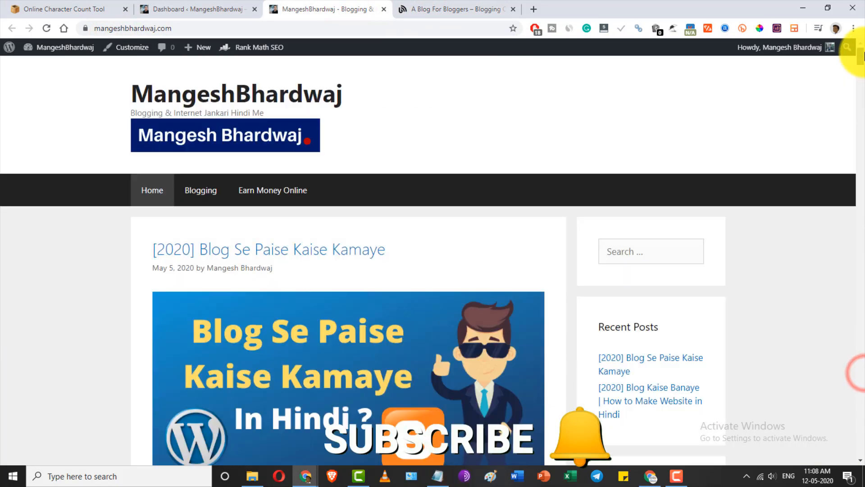
{"action": "key", "text": "ctrl+shift+d"}
{"action": "mouse_move", "coordinate": [92, 58]}
{"action": "left_mouse_down"}
{"action": "mouse_move", "coordinate": [574, 187]}
{"action": "mouse_move", "coordinate": [829, 217]}
{"action": "left_mouse_up"}
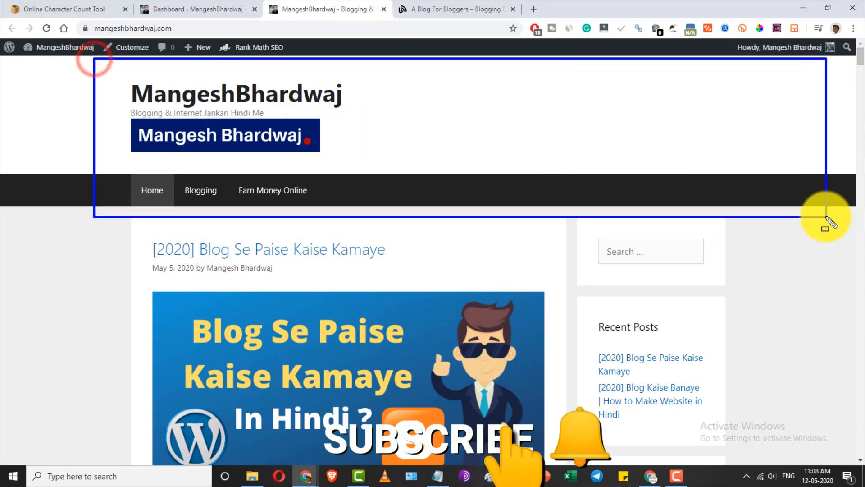
{"action": "key", "text": "Escape"}
- Return to the customization list and review the Blog Post with Excerpt item
{"action": "left_click", "coordinate": [94, 12]}
{"action": "key", "text": "ctrl+shift+d"}
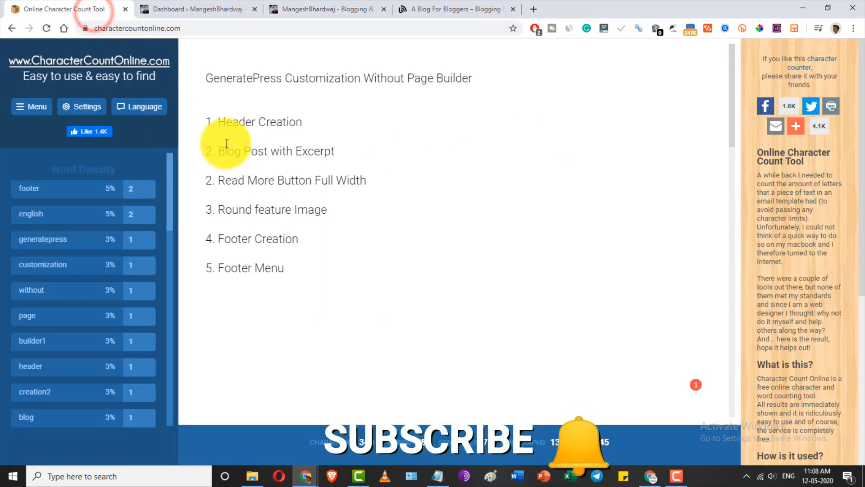
{"action": "left_click_drag", "start_coordinate": [191, 135], "coordinate": [370, 161]}
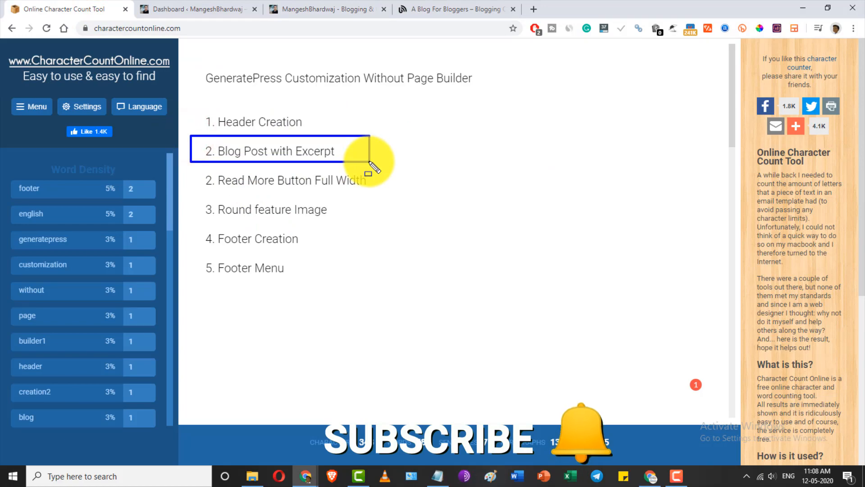
{"action": "key", "text": "Escape"}
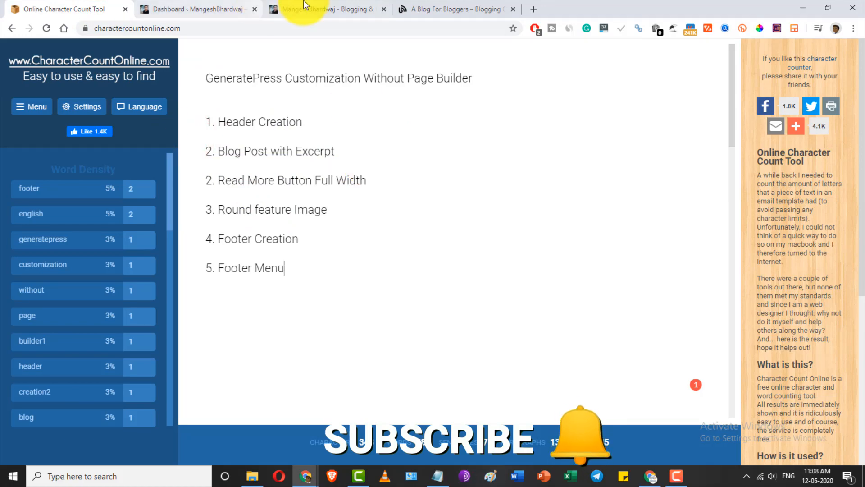
- Compare the full-length posts on the site's home page with the excerpt and Continue Reading button on the Blogging QnA blog
{"action": "left_click", "coordinate": [302, 8]}
{"action": "scroll", "coordinate": [350, 332], "scroll_direction": "down", "scroll_amount": 20}
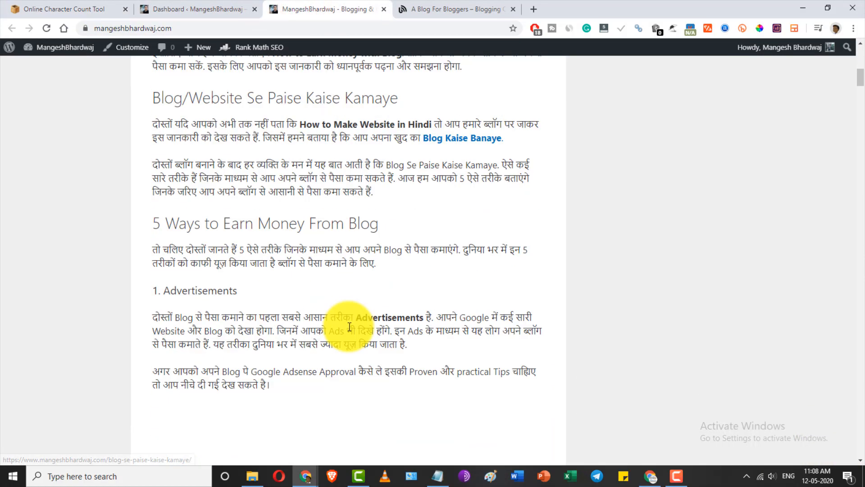
{"action": "scroll", "coordinate": [348, 326], "scroll_direction": "down", "scroll_amount": 15}
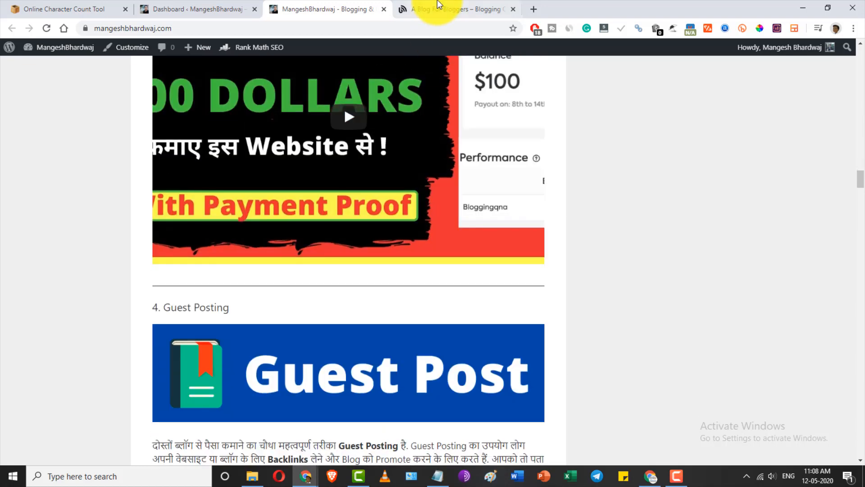
{"action": "left_click", "coordinate": [439, 8]}
{"action": "scroll", "coordinate": [318, 327], "scroll_direction": "down", "scroll_amount": 2}
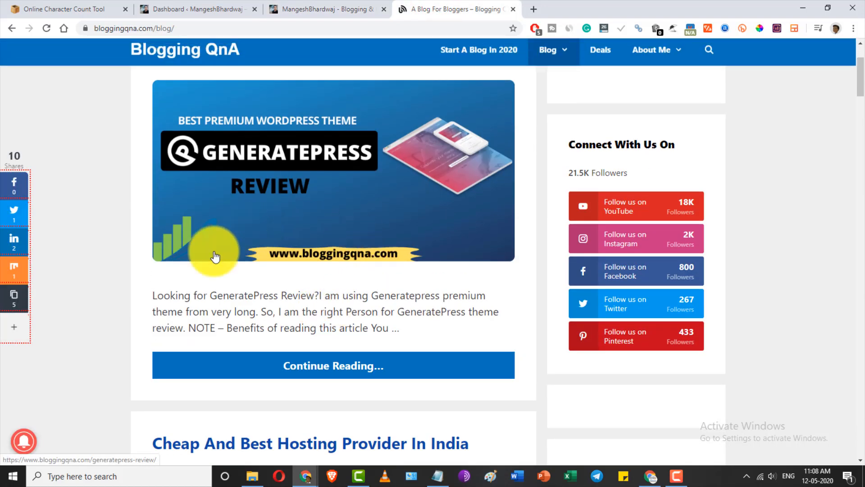
{"action": "mouse_move", "coordinate": [139, 278]}
{"action": "left_mouse_down"}
{"action": "mouse_move", "coordinate": [483, 350]}
{"action": "mouse_move", "coordinate": [573, 344]}
{"action": "left_mouse_up"}
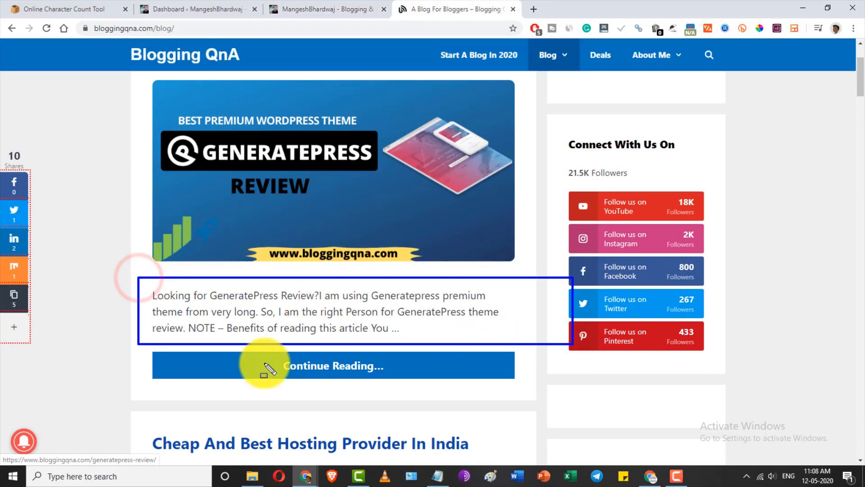
{"action": "mouse_move", "coordinate": [132, 341]}
{"action": "left_mouse_down"}
{"action": "mouse_move", "coordinate": [399, 371]}
{"action": "mouse_move", "coordinate": [565, 410]}
{"action": "left_mouse_up"}
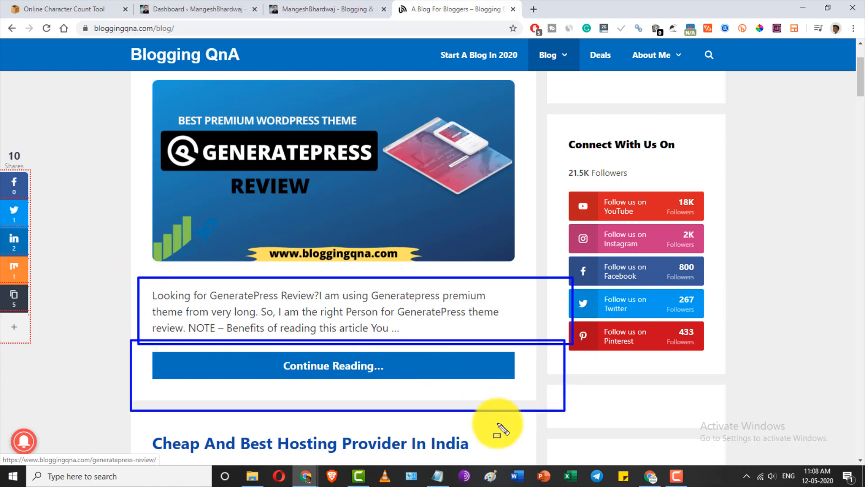
{"action": "key", "text": "Escape"}
- Review the Read More Button Full Width and Round feature Image items in the customization list
{"action": "left_click", "coordinate": [96, 3]}
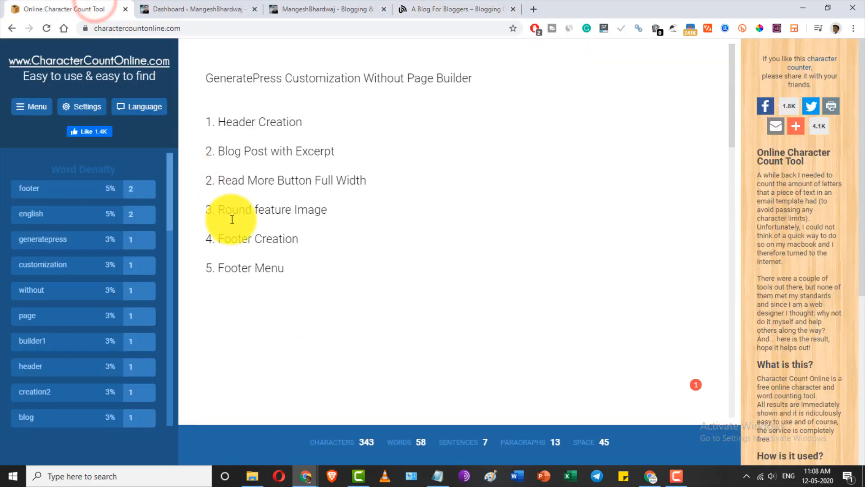
{"action": "mouse_move", "coordinate": [199, 165]}
{"action": "left_mouse_down"}
{"action": "mouse_move", "coordinate": [324, 194]}
{"action": "mouse_move", "coordinate": [422, 192]}
{"action": "left_mouse_up"}
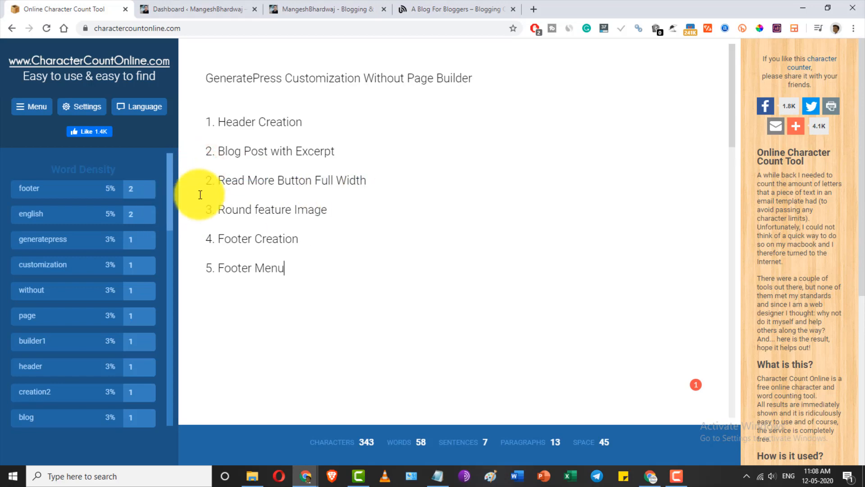
{"action": "left_click_drag", "start_coordinate": [199, 195], "coordinate": [333, 223]}
- Compare the rounded featured image on the Blogging QnA blog with the first post's image on the site's home page
{"action": "left_click", "coordinate": [442, 9]}
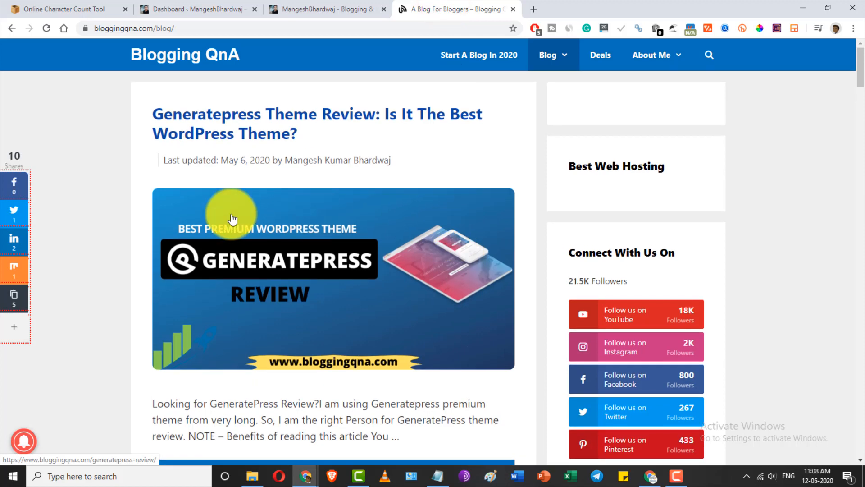
{"action": "mouse_move", "coordinate": [116, 164]}
{"action": "left_mouse_down"}
{"action": "mouse_move", "coordinate": [332, 294]}
{"action": "mouse_move", "coordinate": [548, 405]}
{"action": "left_mouse_up"}
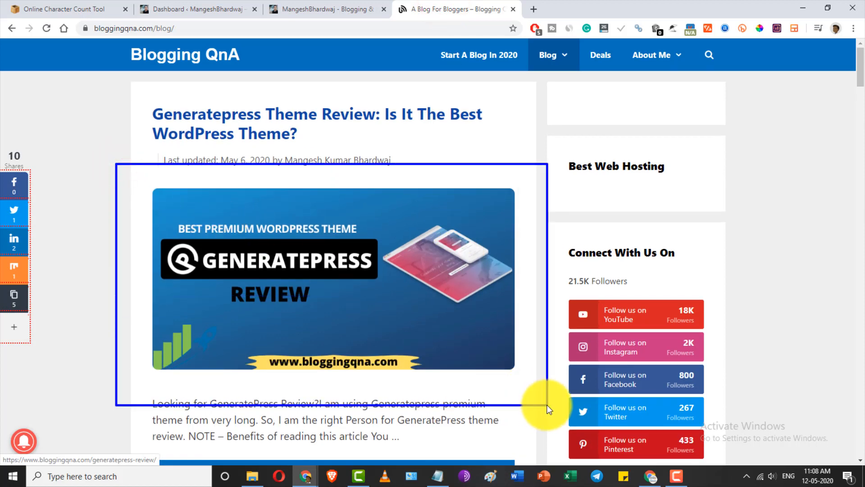
{"action": "left_click", "coordinate": [299, 9]}
{"action": "scroll", "coordinate": [323, 246], "scroll_direction": "up", "scroll_amount": 10}
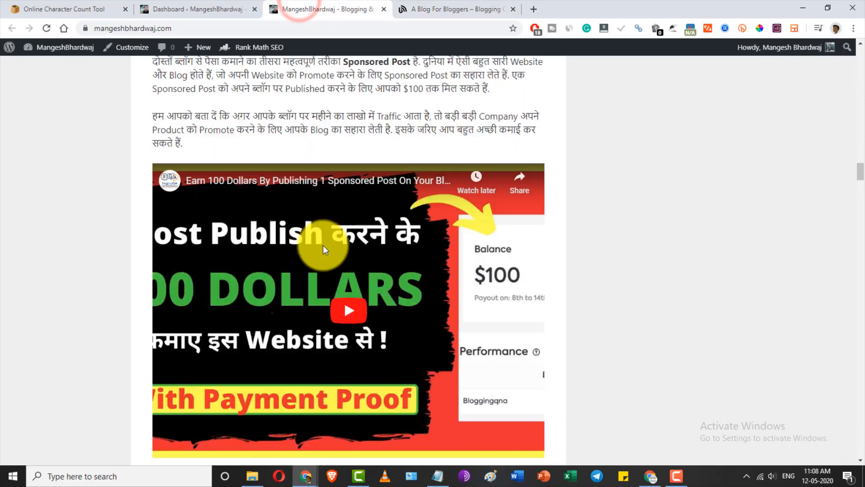
{"action": "left_click_drag", "start_coordinate": [860, 145], "coordinate": [860, 47]}
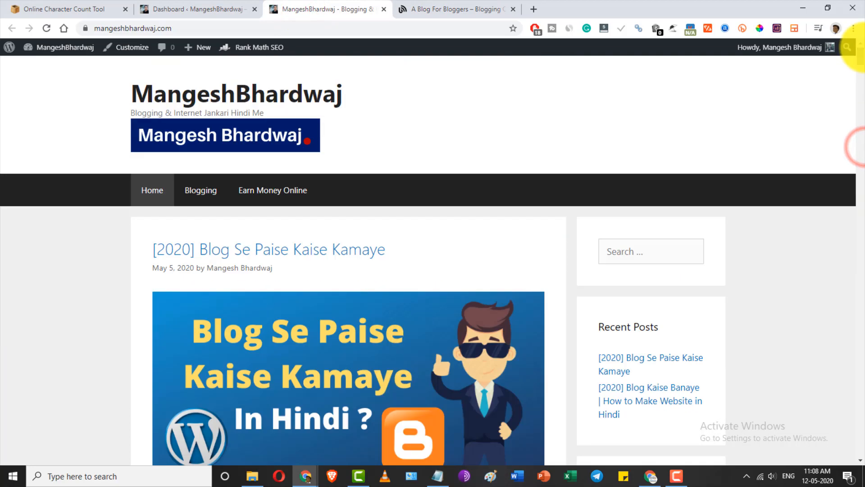
{"action": "scroll", "coordinate": [388, 346], "scroll_direction": "down", "scroll_amount": 1}
{"action": "scroll", "coordinate": [388, 345], "scroll_direction": "down", "scroll_amount": 2}
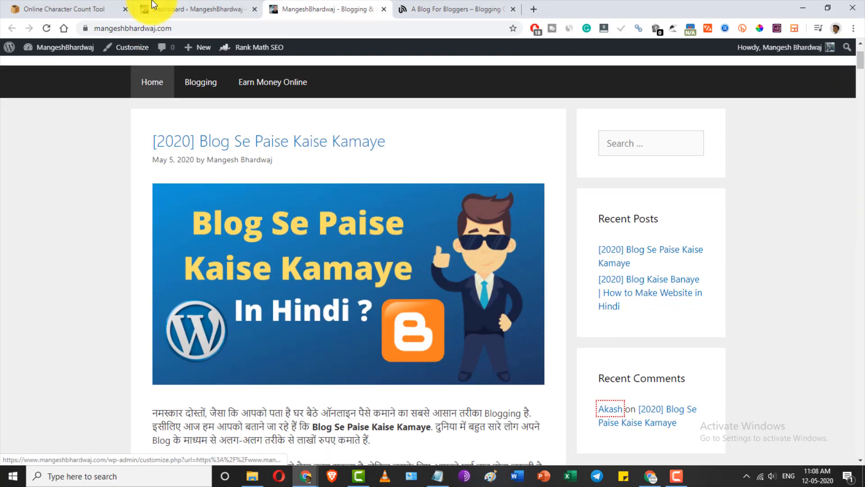
- Review the Footer Creation and Footer Menu items in the customization list, then recheck Header Creation
{"action": "left_click", "coordinate": [163, 9]}
{"action": "left_click", "coordinate": [91, 5]}
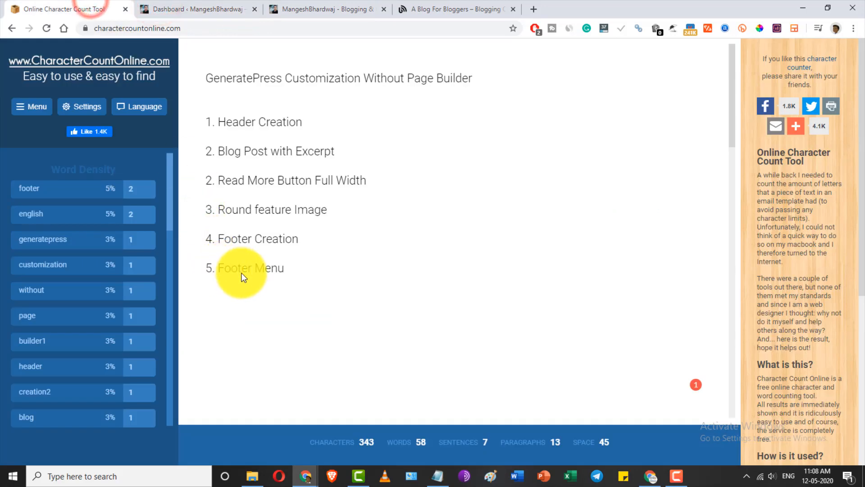
{"action": "mouse_move", "coordinate": [193, 227]}
{"action": "left_mouse_down"}
{"action": "mouse_move", "coordinate": [262, 238]}
{"action": "mouse_move", "coordinate": [387, 241]}
{"action": "left_mouse_up"}
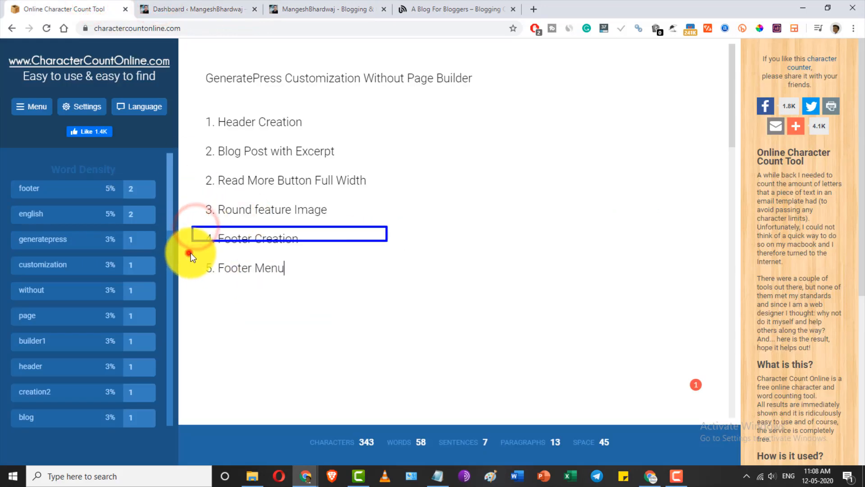
{"action": "left_click_drag", "start_coordinate": [189, 252], "coordinate": [372, 299]}
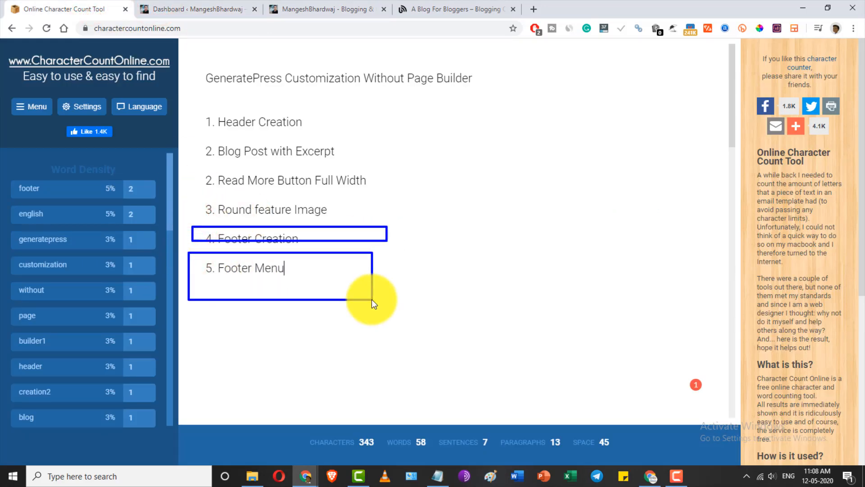
{"action": "key", "text": "Escape"}
{"action": "left_click_drag", "start_coordinate": [198, 106], "coordinate": [387, 145]}
{"action": "key", "text": "Escape"}
- Open the theme customizer from the site's WordPress dashboard and close the separate home page tab
{"action": "left_click", "coordinate": [325, 8]}
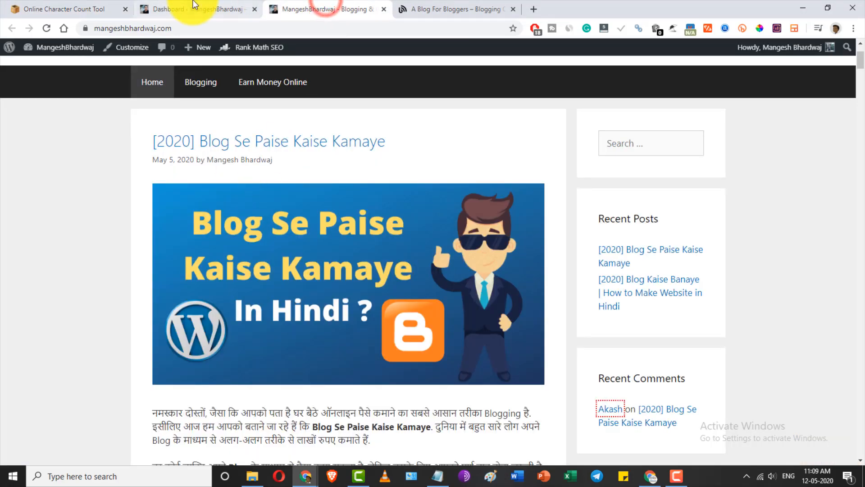
{"action": "left_click", "coordinate": [194, 6]}
{"action": "mouse_move", "coordinate": [39, 236]}
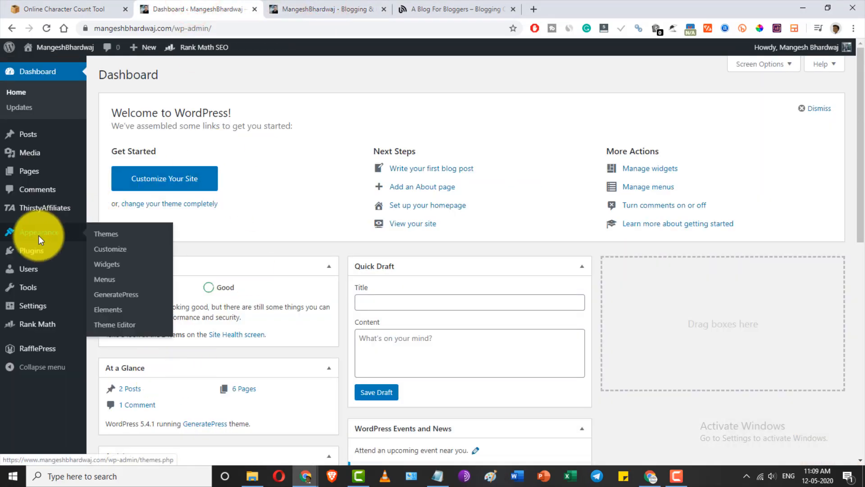
{"action": "left_click", "coordinate": [121, 249]}
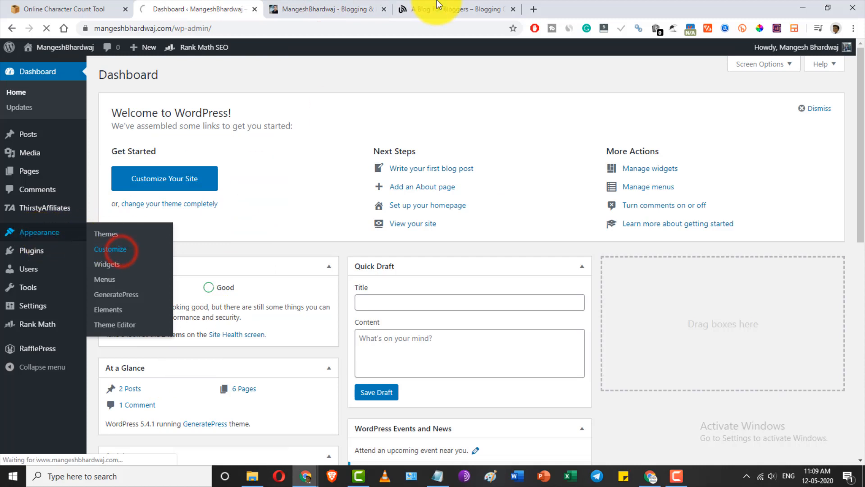
{"action": "left_click", "coordinate": [385, 9]}
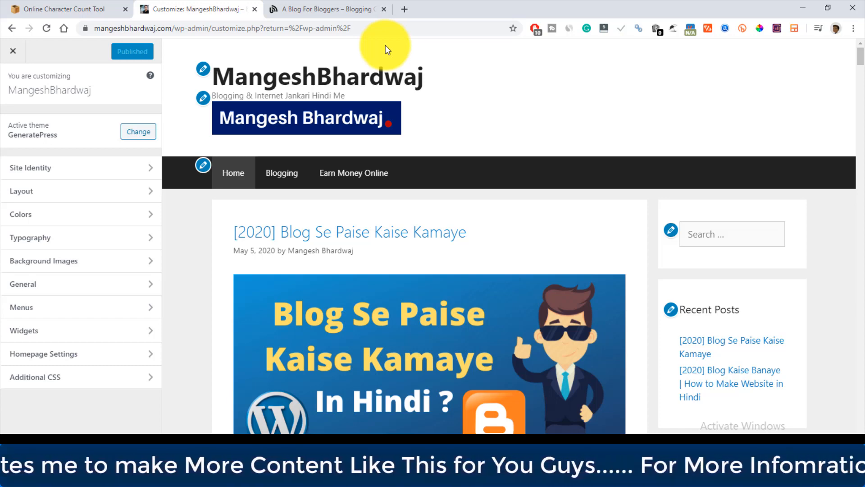
- Look at the Blogging QnA header for reference and examine the site title, tagline and logo with the Header layout settings open
{"action": "left_click", "coordinate": [337, 9]}
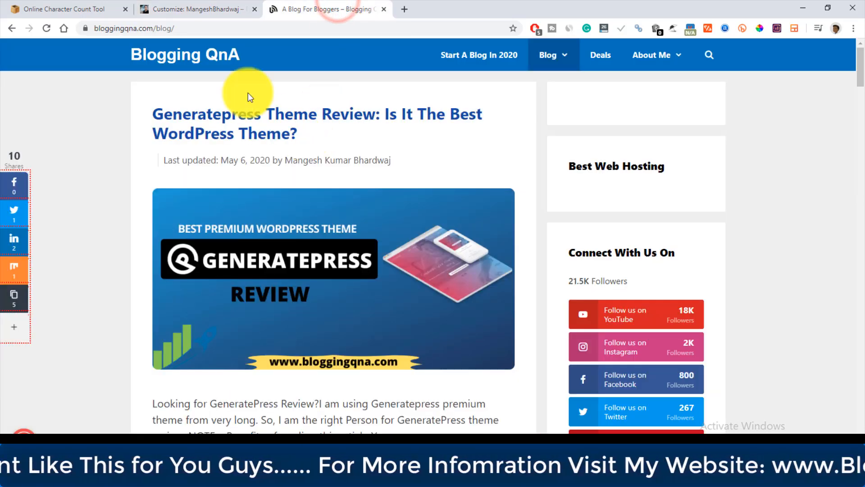
{"action": "left_click", "coordinate": [201, 7]}
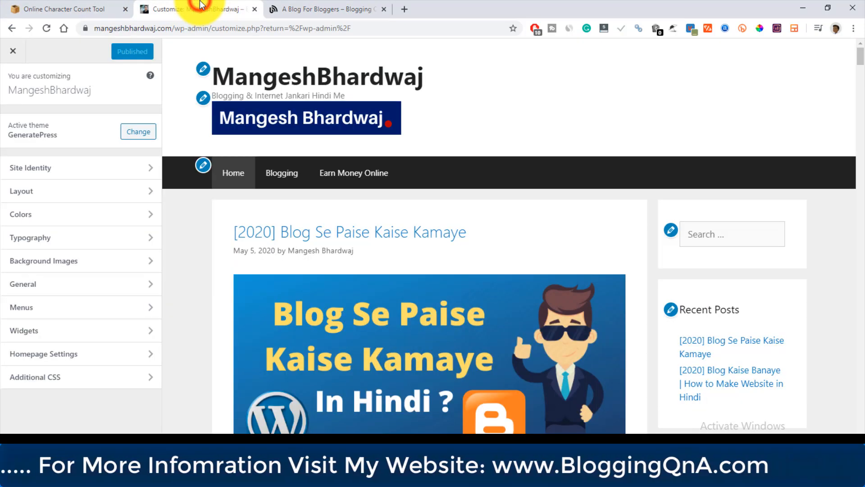
{"action": "left_click", "coordinate": [72, 191]}
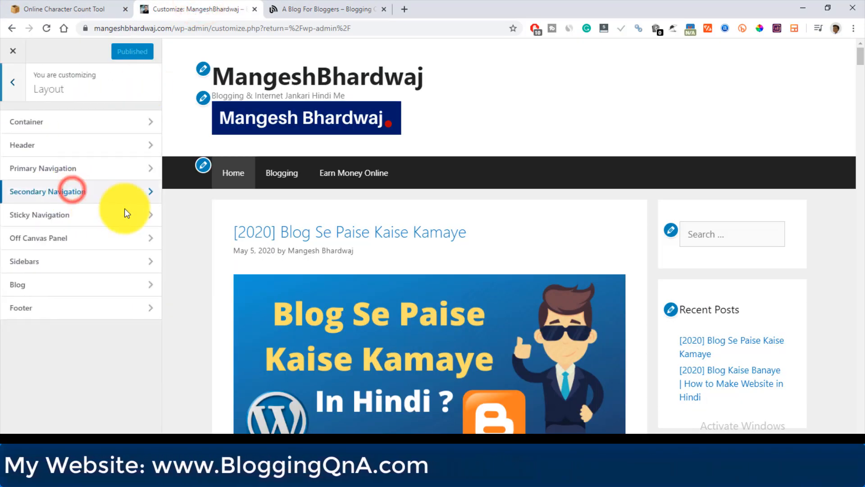
{"action": "left_click", "coordinate": [56, 142]}
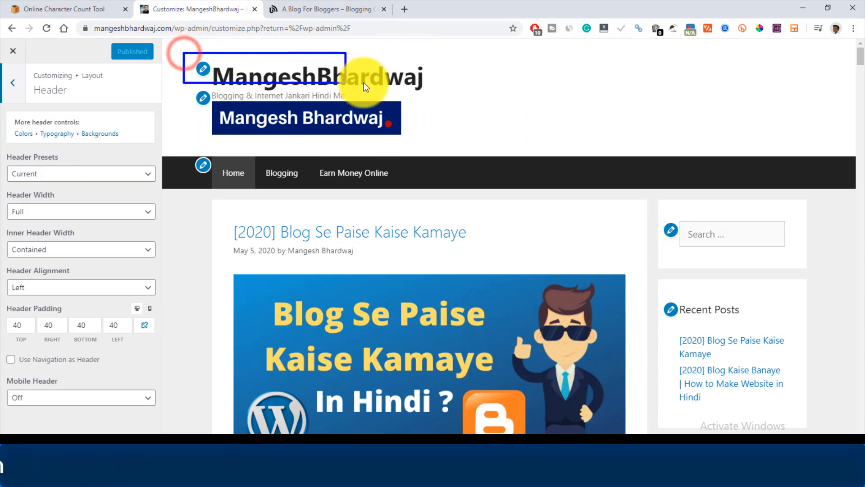
{"action": "left_click_drag", "start_coordinate": [204, 86], "coordinate": [416, 99]}
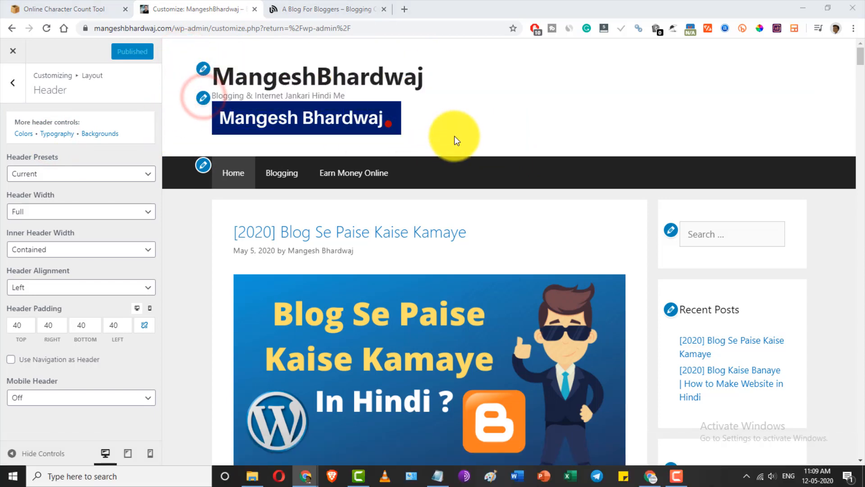
{"action": "left_click_drag", "start_coordinate": [317, 93], "coordinate": [447, 98]}
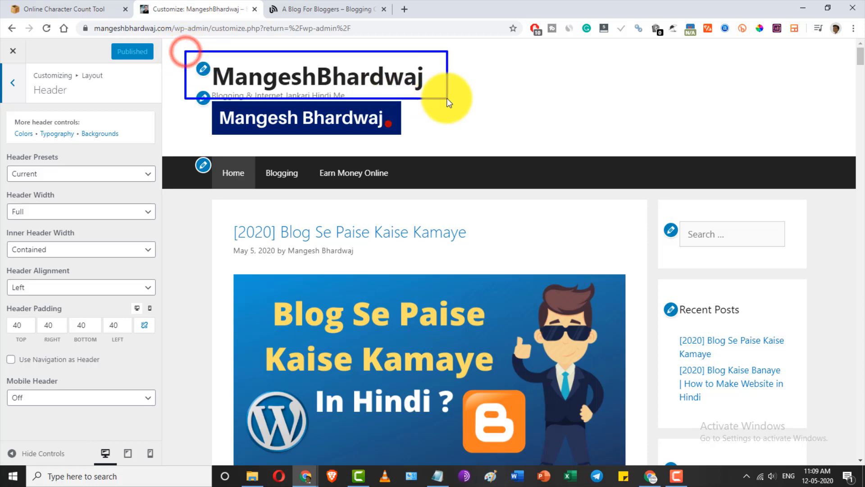
{"action": "left_click_drag", "start_coordinate": [196, 102], "coordinate": [467, 143]}
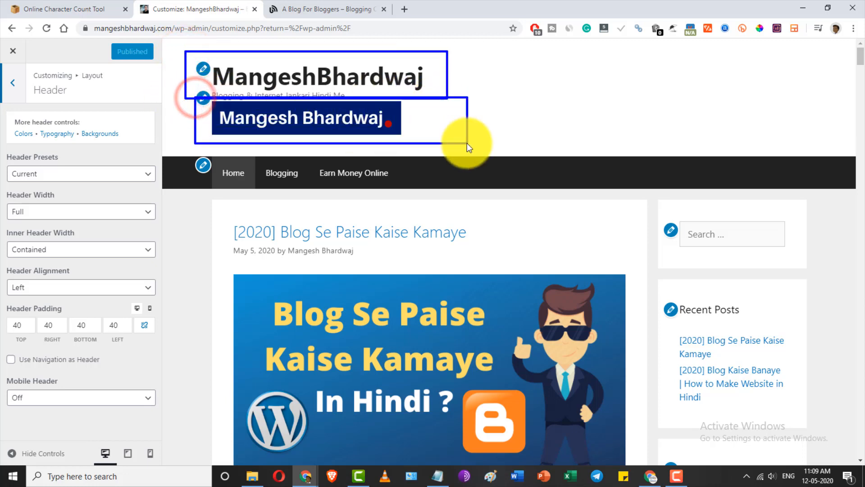
- Hide the site title and the tagline in the Site Identity settings
{"action": "left_click", "coordinate": [11, 82]}
{"action": "left_click", "coordinate": [9, 80]}
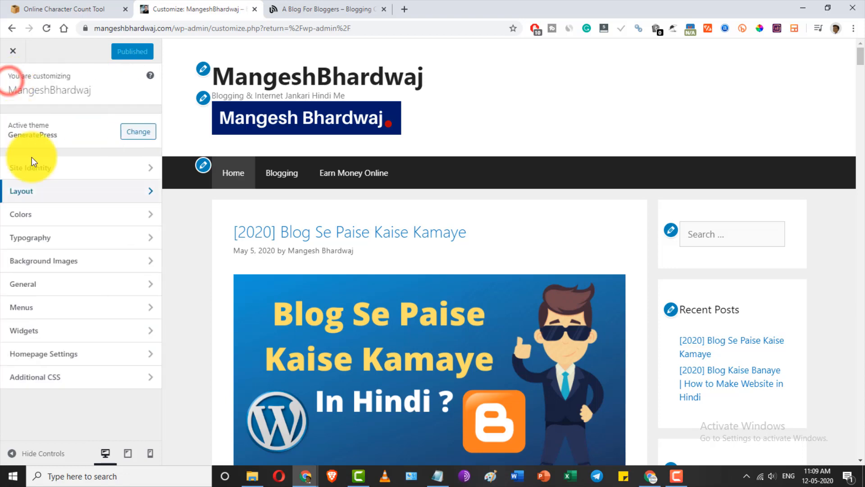
{"action": "left_click", "coordinate": [64, 169]}
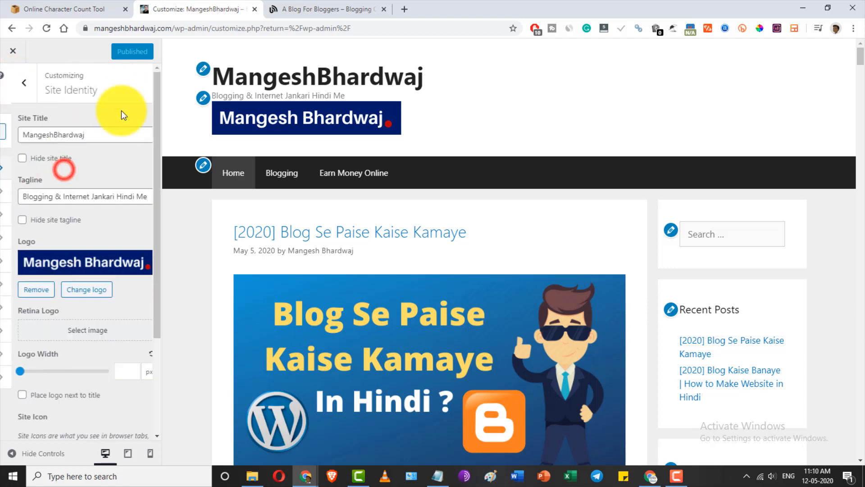
{"action": "left_click", "coordinate": [49, 221]}
{"action": "left_click", "coordinate": [36, 157]}
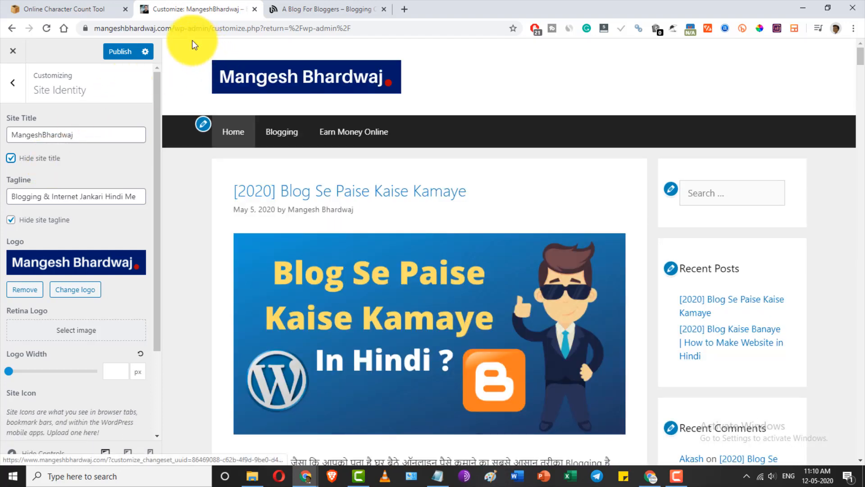
- Compare the site's logo and menu arrangement with the header of the Blogging QnA blog
{"action": "mouse_move", "coordinate": [192, 40]}
{"action": "left_mouse_down"}
{"action": "mouse_move", "coordinate": [422, 105]}
{"action": "mouse_move", "coordinate": [480, 108]}
{"action": "left_mouse_up"}
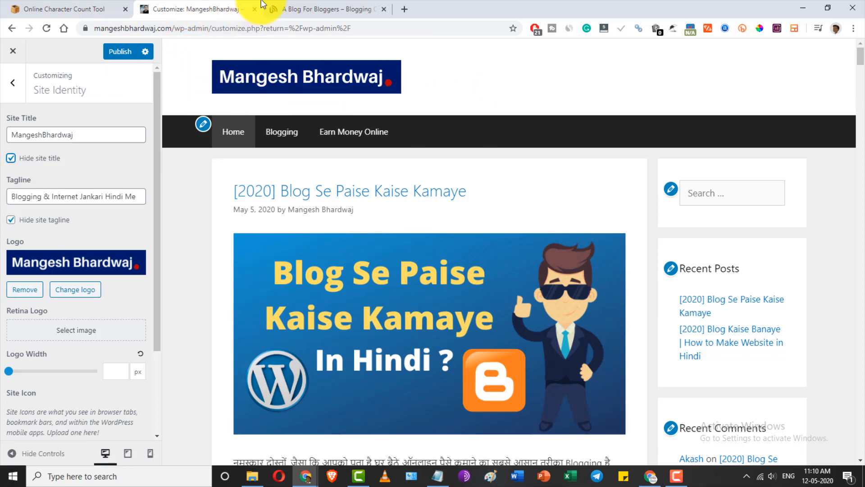
{"action": "left_click", "coordinate": [275, 8]}
{"action": "left_click_drag", "start_coordinate": [114, 32], "coordinate": [748, 72]}
{"action": "left_click", "coordinate": [205, 9]}
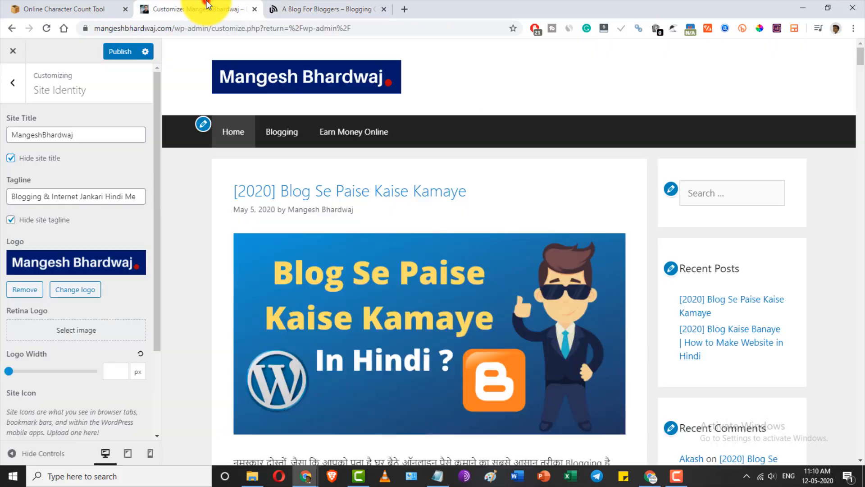
- Return to the Header settings within the customizer's Layout section
{"action": "left_click", "coordinate": [11, 81]}
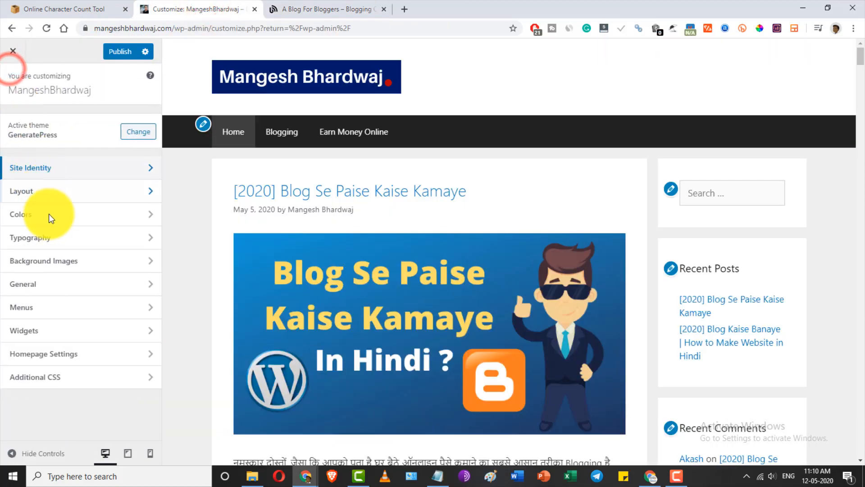
{"action": "left_click", "coordinate": [51, 188]}
{"action": "left_click", "coordinate": [51, 187]}
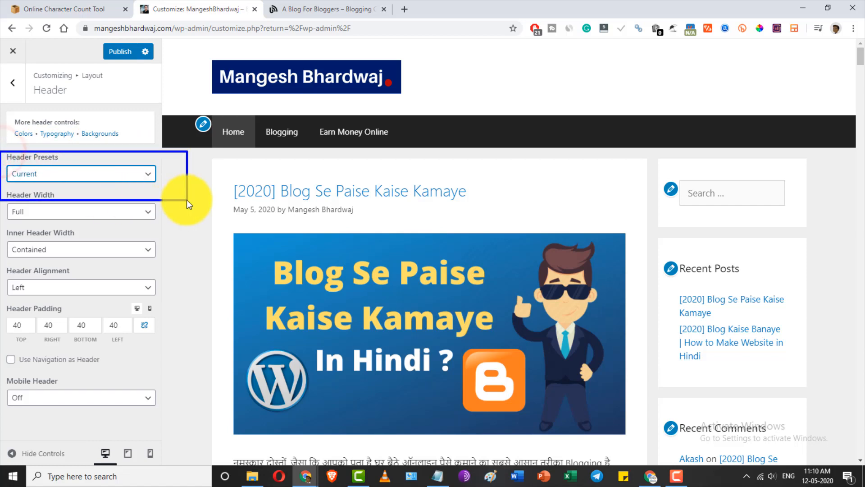
- Try the Default, Navigation Before - Centered and Navigation After - Centered header presets
{"action": "left_click", "coordinate": [139, 179]}
{"action": "left_click", "coordinate": [96, 200]}
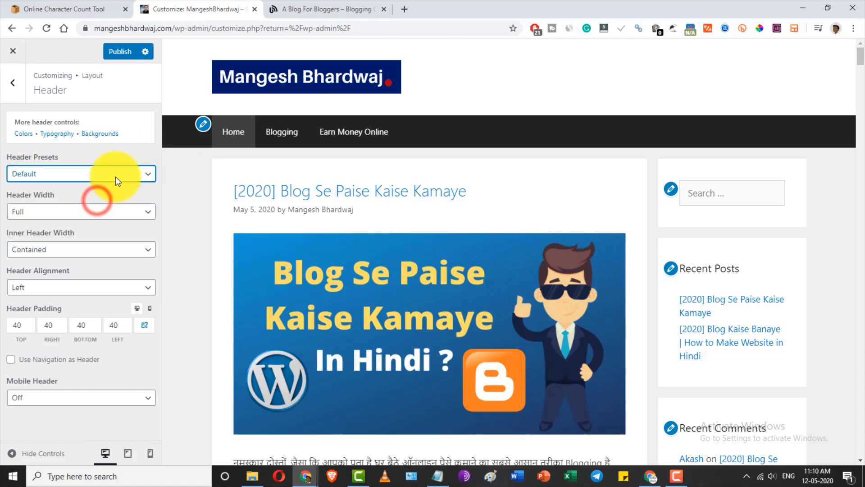
{"action": "left_click", "coordinate": [116, 177]}
{"action": "left_click", "coordinate": [103, 206]}
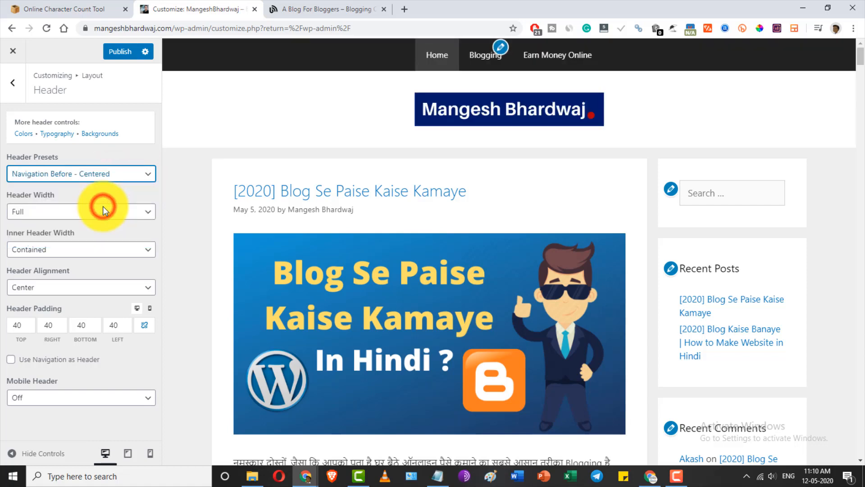
{"action": "left_click", "coordinate": [100, 172]}
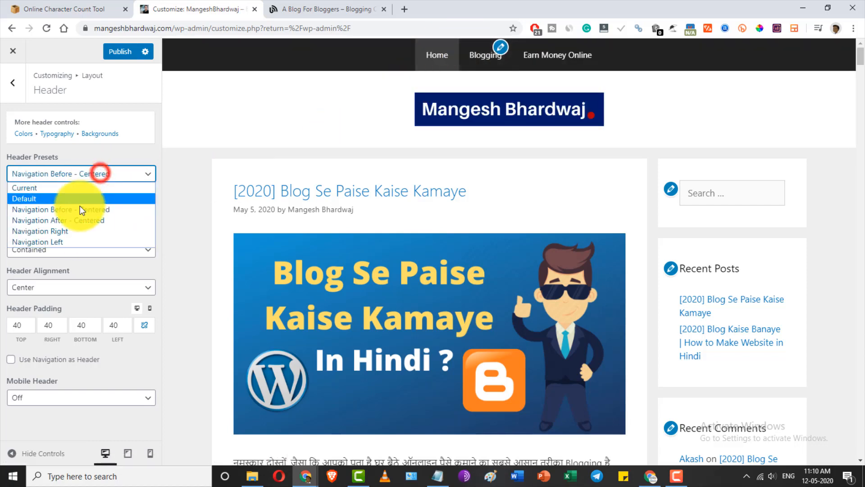
{"action": "left_click", "coordinate": [76, 223]}
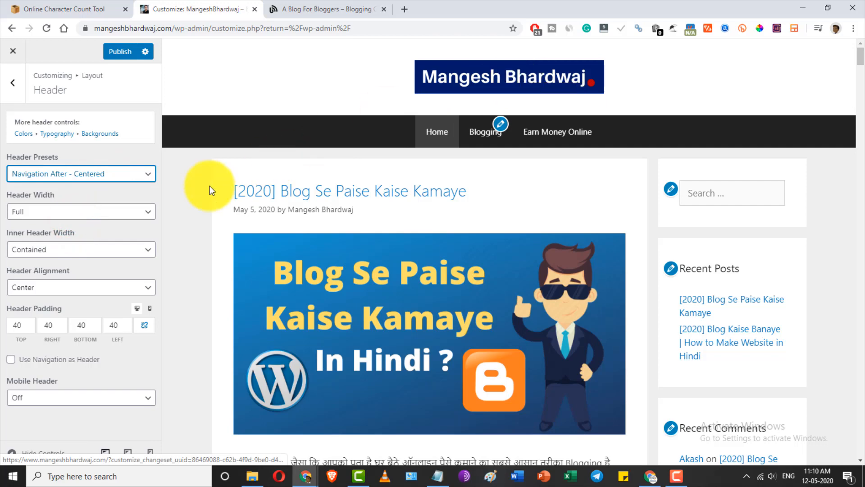
- Set the header preset to Navigation Right and compare the resulting header with the Blogging QnA header
{"action": "left_click", "coordinate": [113, 173]}
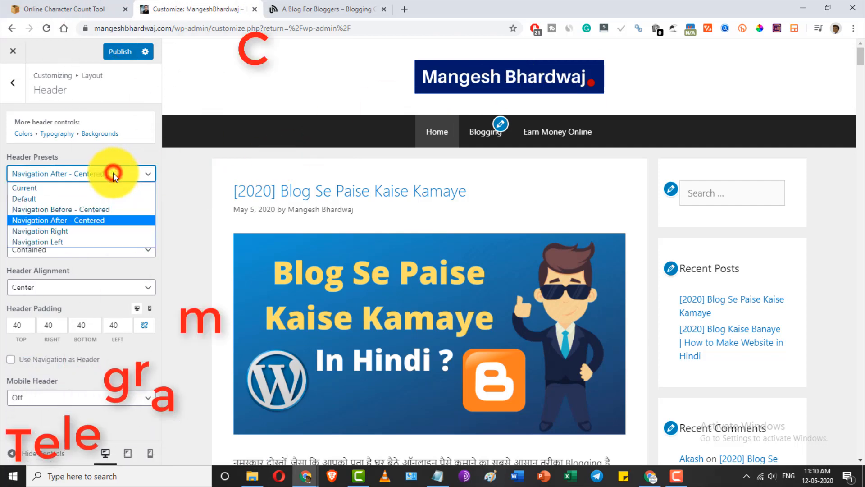
{"action": "left_click", "coordinate": [77, 233]}
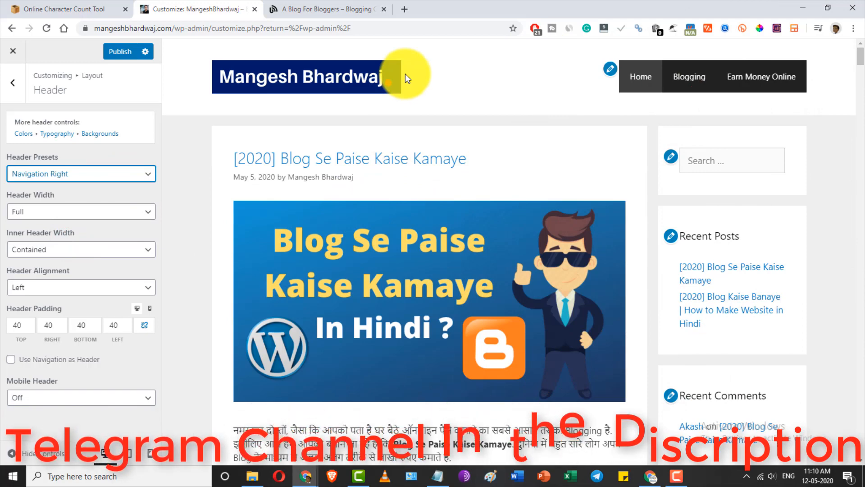
{"action": "left_click", "coordinate": [356, 9]}
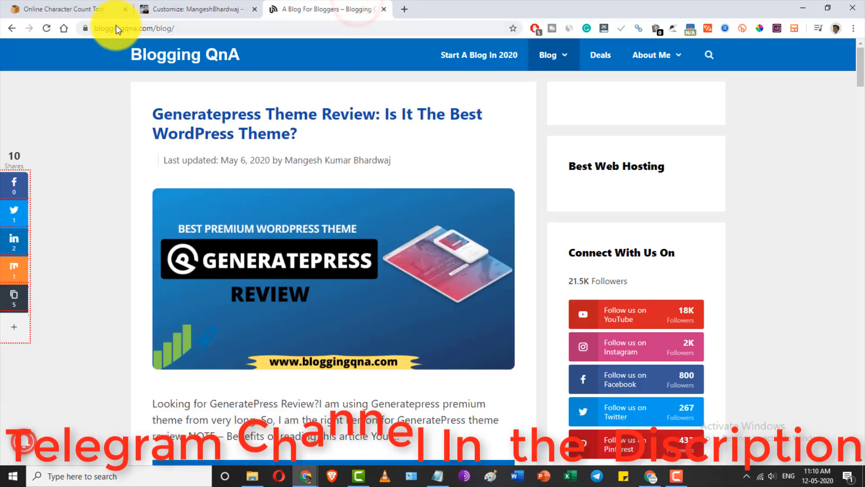
{"action": "left_click", "coordinate": [223, 5]}
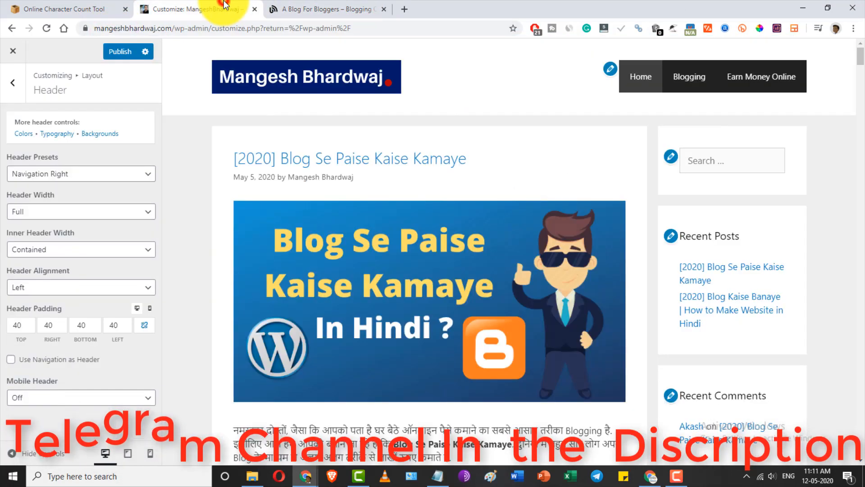
{"action": "left_click", "coordinate": [194, 43]}
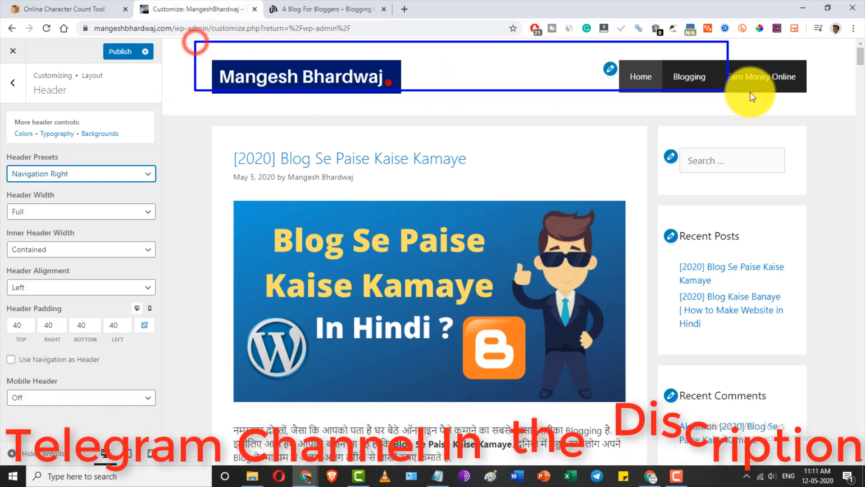
{"action": "left_click", "coordinate": [834, 102]}
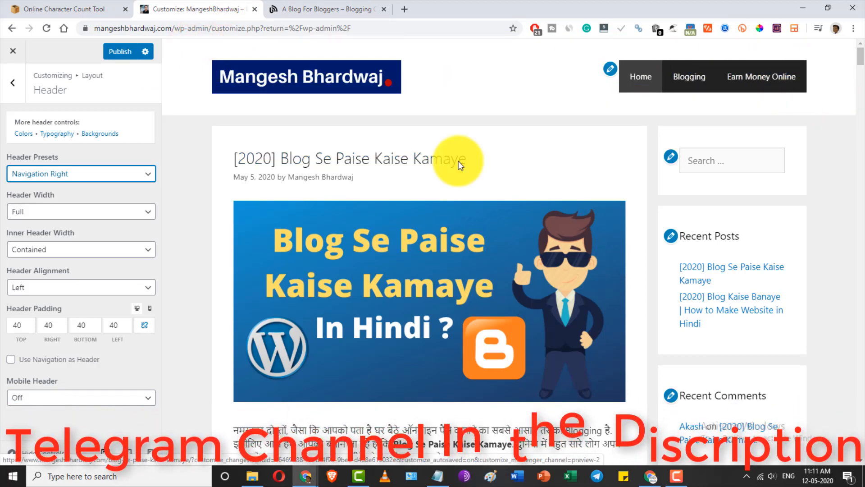
{"action": "left_click", "coordinate": [191, 44]}
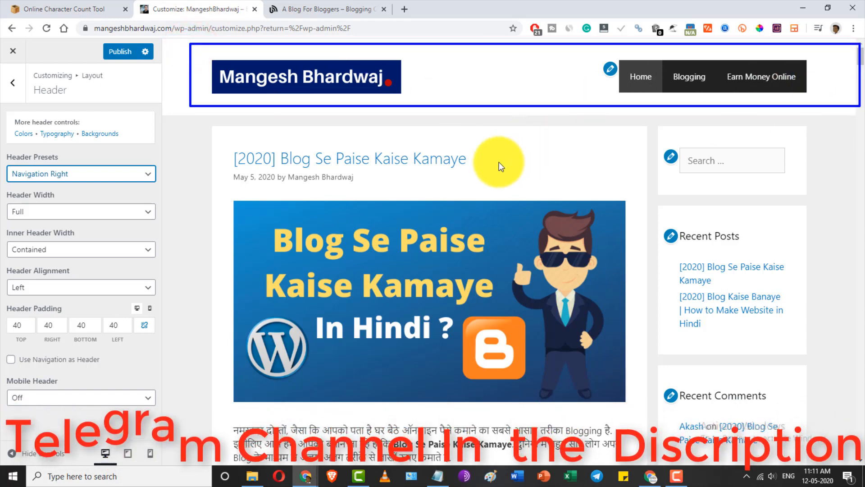
- Set the header padding to 0 on the top, right, bottom and left sides, and check the header in the preview
{"action": "left_click", "coordinate": [20, 326]}
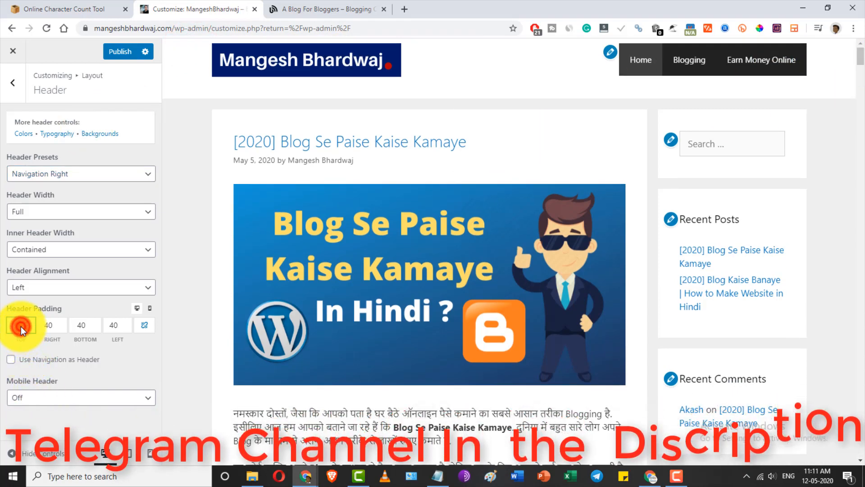
{"action": "type", "text": "0"}
{"action": "left_click", "coordinate": [49, 325]}
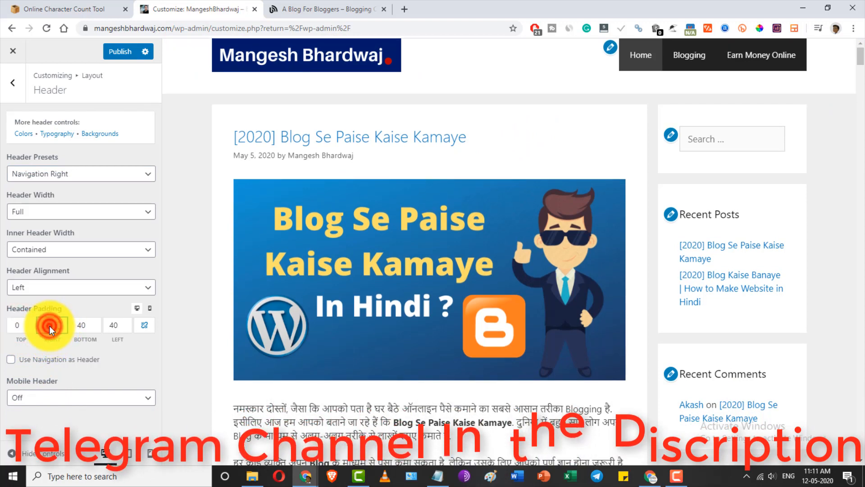
{"action": "type", "text": "0"}
{"action": "left_click", "coordinate": [80, 324]}
{"action": "type", "text": "0"}
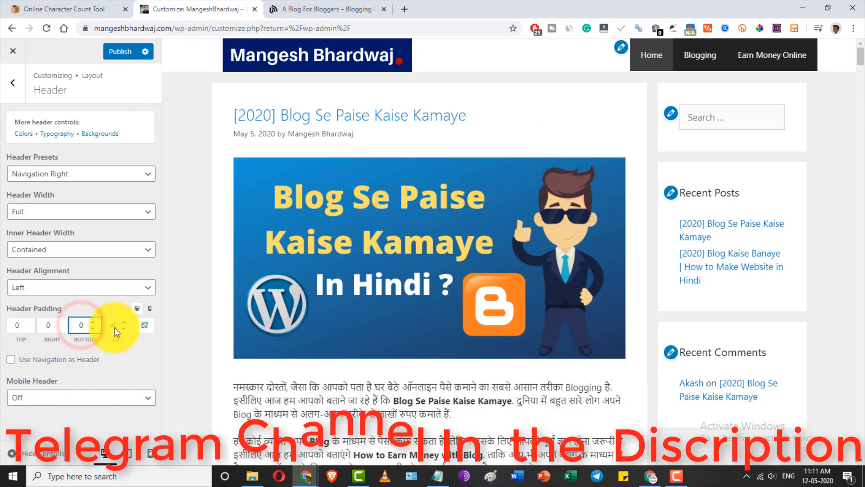
{"action": "left_click", "coordinate": [114, 326]}
{"action": "type", "text": "0"}
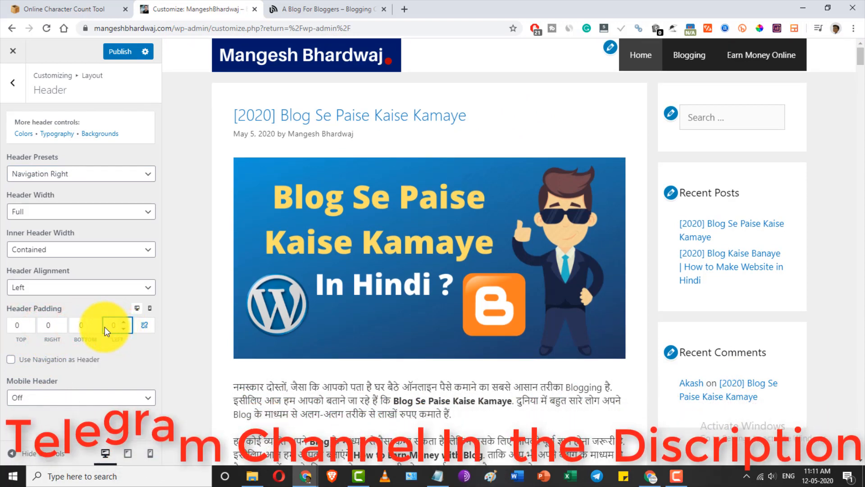
{"action": "left_click", "coordinate": [591, 44]}
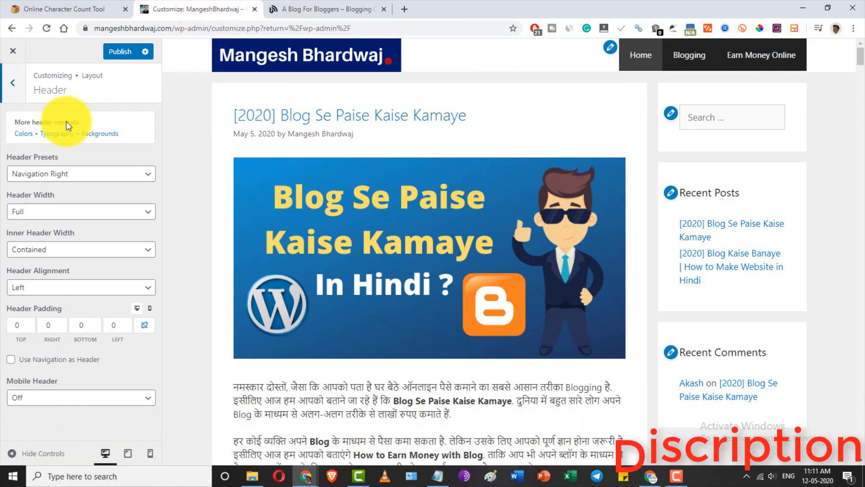
{"action": "left_click_drag", "start_coordinate": [10, 124], "coordinate": [25, 144]}
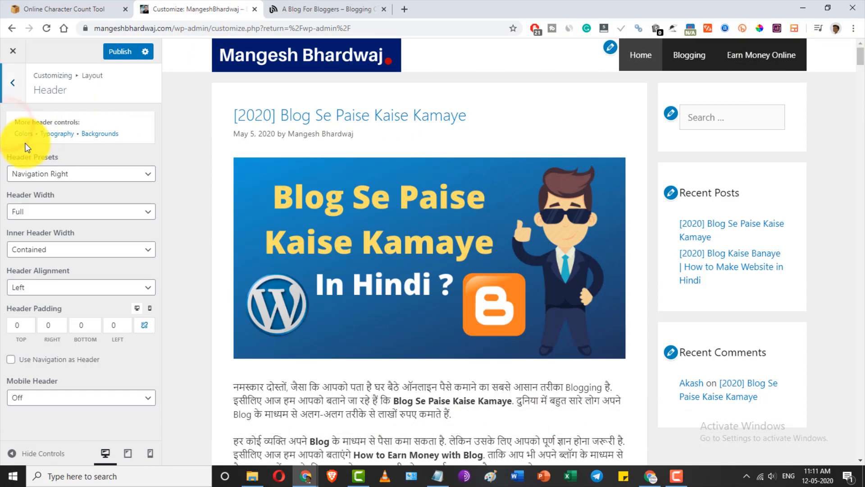
- Set the header's background color to the dark blue of the logo and check the header and its menu in the preview
{"action": "left_click", "coordinate": [20, 134]}
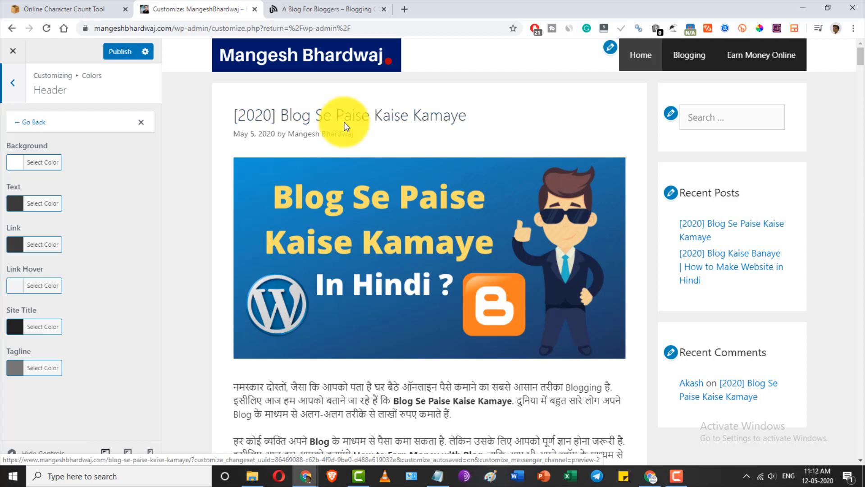
{"action": "left_click", "coordinate": [13, 163]}
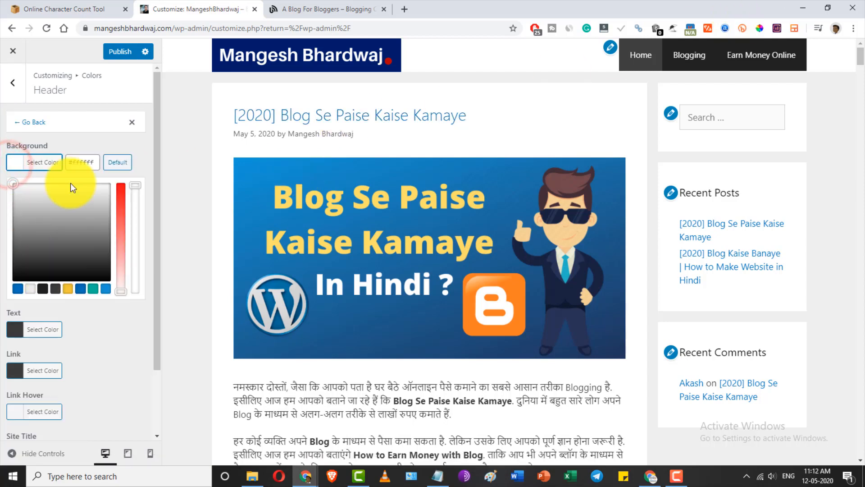
{"action": "left_click", "coordinate": [74, 165]}
{"action": "type", "text": "#041e60"}
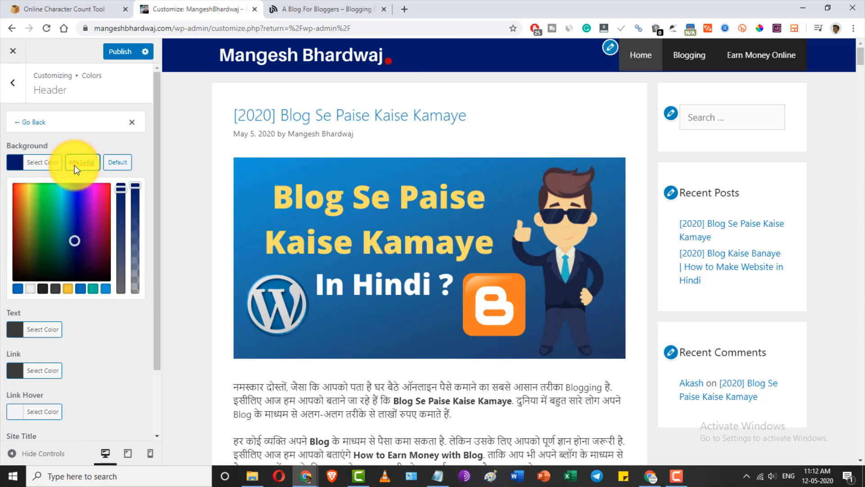
{"action": "left_click", "coordinate": [140, 152]}
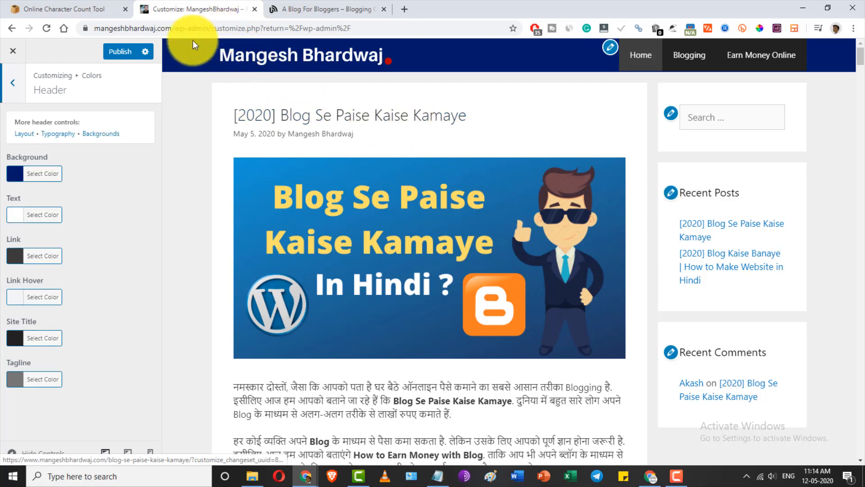
{"action": "left_click_drag", "start_coordinate": [243, 46], "coordinate": [861, 93]}
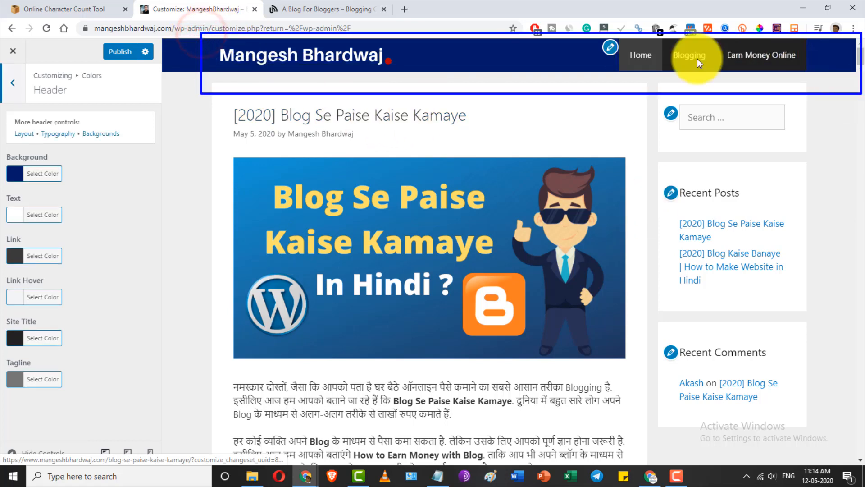
{"action": "left_click_drag", "start_coordinate": [597, 35], "coordinate": [813, 81]}
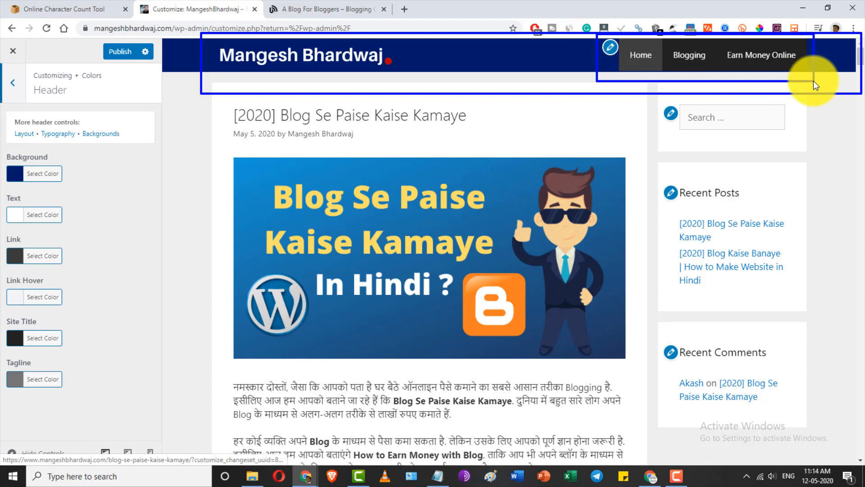
{"action": "key", "text": "Escape"}
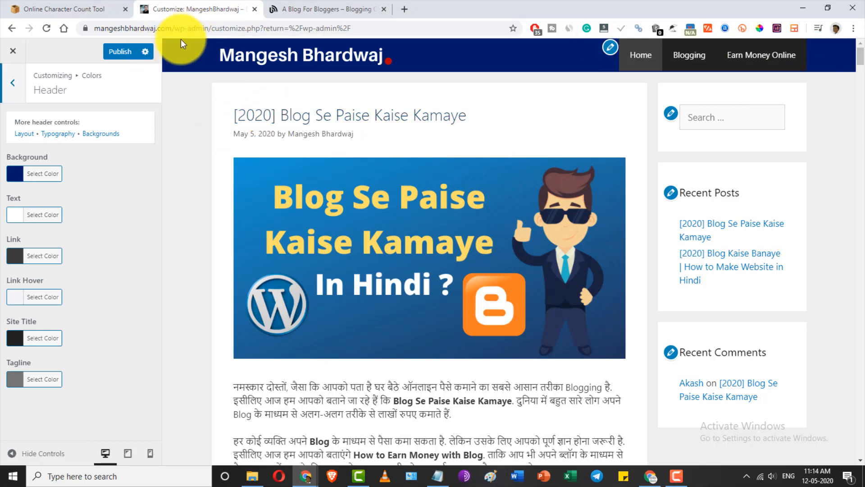
{"action": "mouse_move", "coordinate": [182, 37]}
{"action": "left_mouse_down"}
{"action": "mouse_move", "coordinate": [388, 61]}
{"action": "mouse_move", "coordinate": [843, 85]}
{"action": "left_mouse_up"}
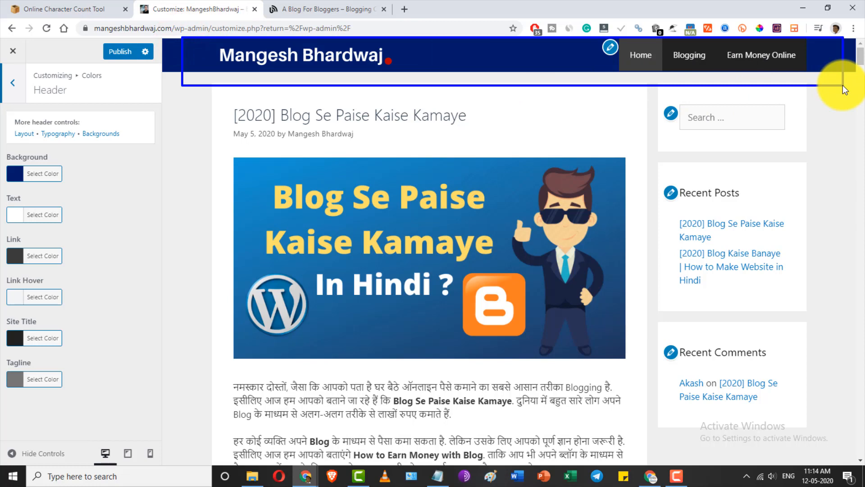
- Set the Primary Navigation parent items' background to the header's dark blue and check the menu in the preview
{"action": "left_click", "coordinate": [15, 86]}
{"action": "left_click", "coordinate": [15, 86]}
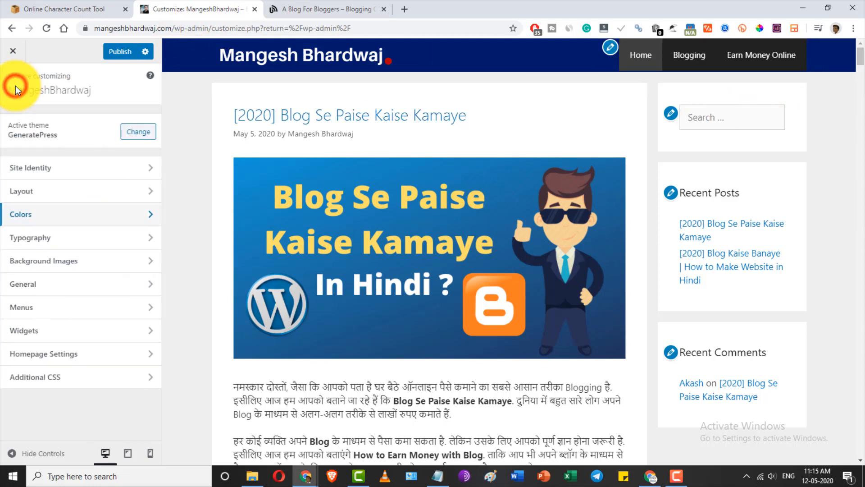
{"action": "left_click", "coordinate": [28, 216]}
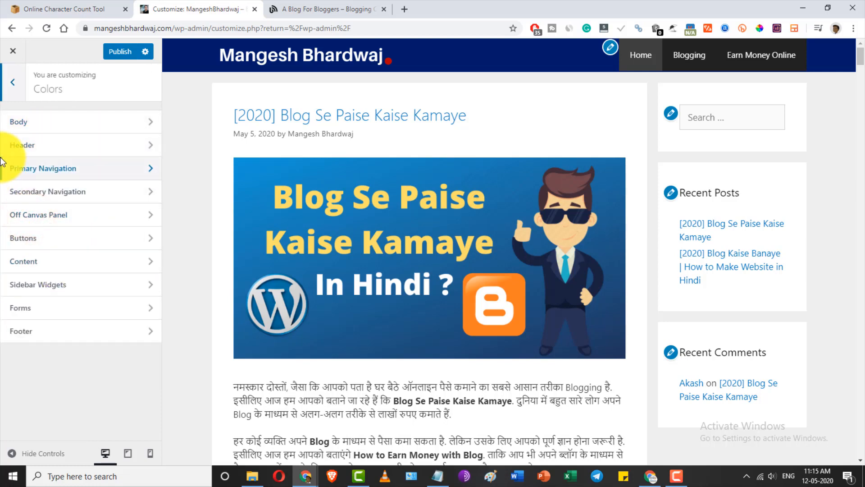
{"action": "mouse_move", "coordinate": [1, 157]}
{"action": "left_mouse_down"}
{"action": "mouse_move", "coordinate": [77, 179]}
{"action": "mouse_move", "coordinate": [161, 182]}
{"action": "left_mouse_up"}
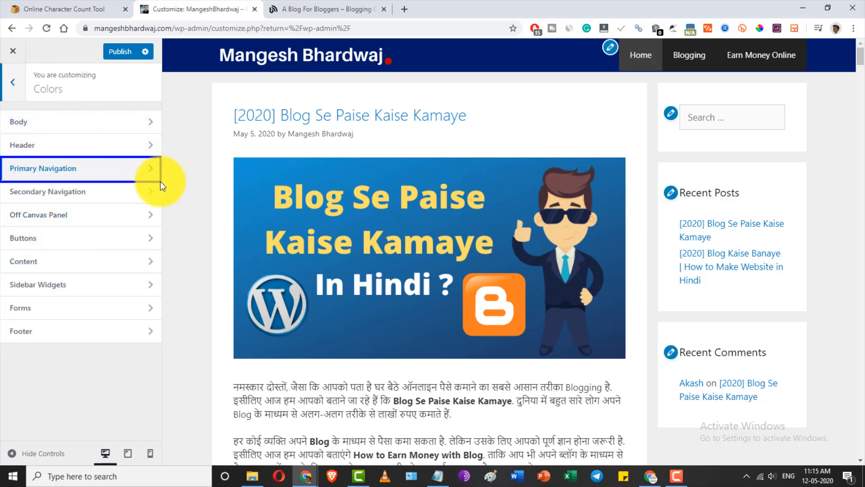
{"action": "left_click", "coordinate": [107, 172]}
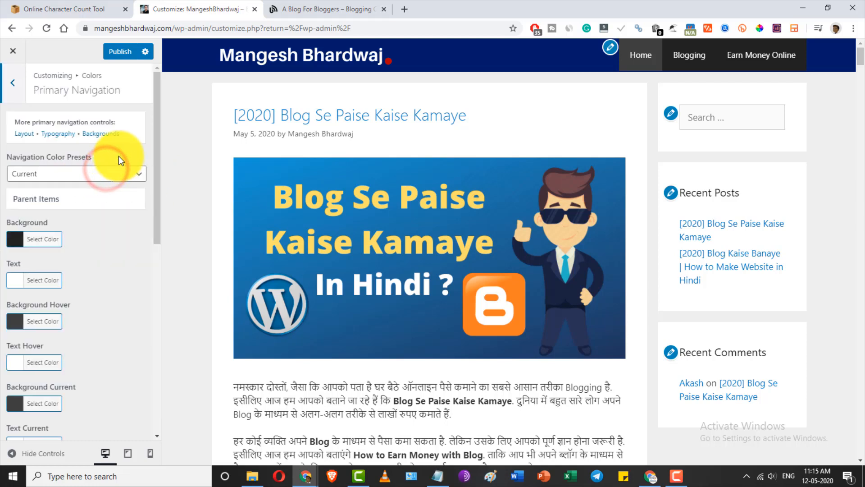
{"action": "left_click_drag", "start_coordinate": [2, 218], "coordinate": [97, 260]}
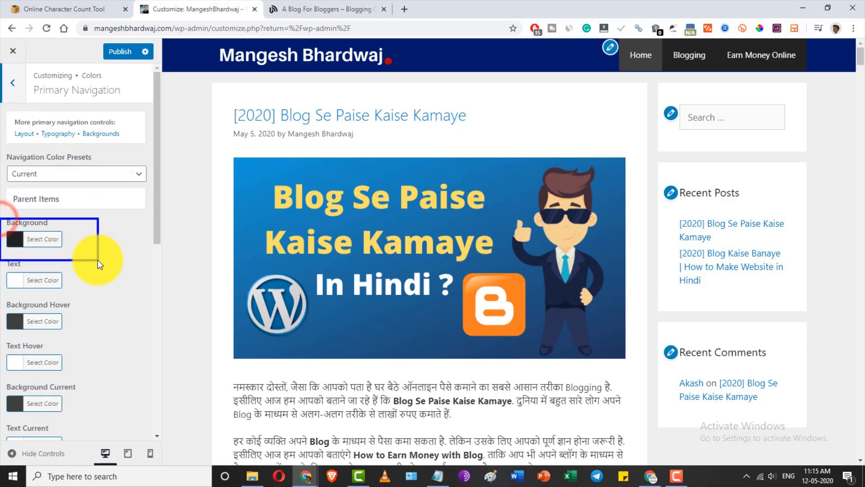
{"action": "left_click", "coordinate": [18, 234]}
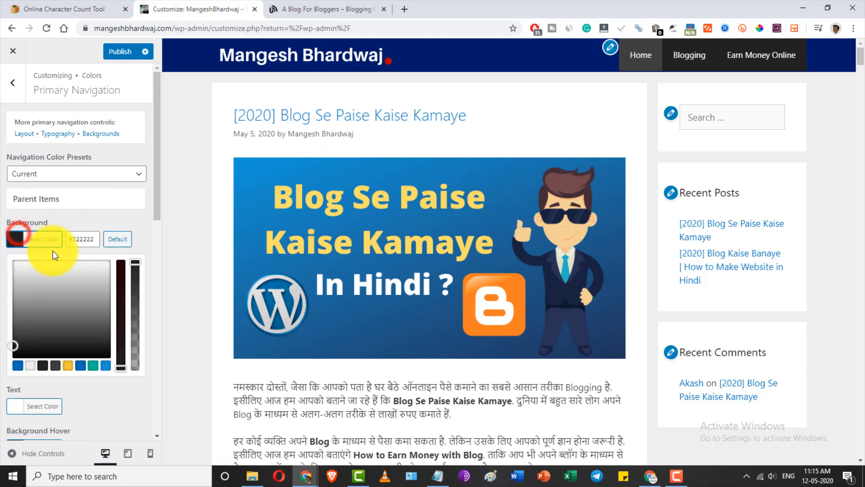
{"action": "left_click", "coordinate": [89, 240]}
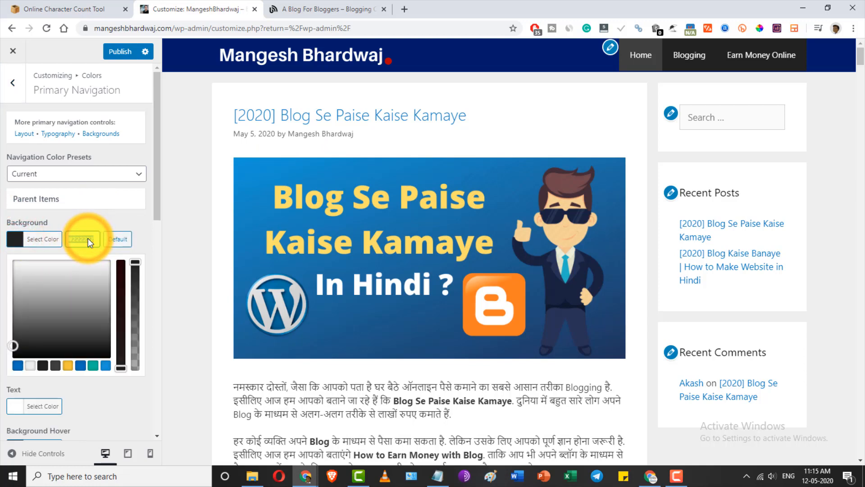
{"action": "type", "text": "#041e4d"}
{"action": "left_click", "coordinate": [130, 223]}
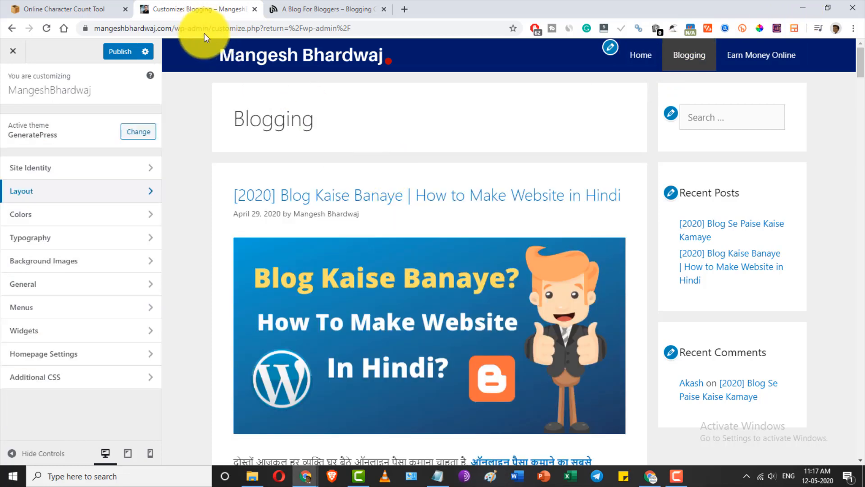
{"action": "mouse_move", "coordinate": [204, 33]}
{"action": "left_mouse_down"}
{"action": "mouse_move", "coordinate": [794, 64]}
{"action": "mouse_move", "coordinate": [810, 75]}
{"action": "left_mouse_up"}
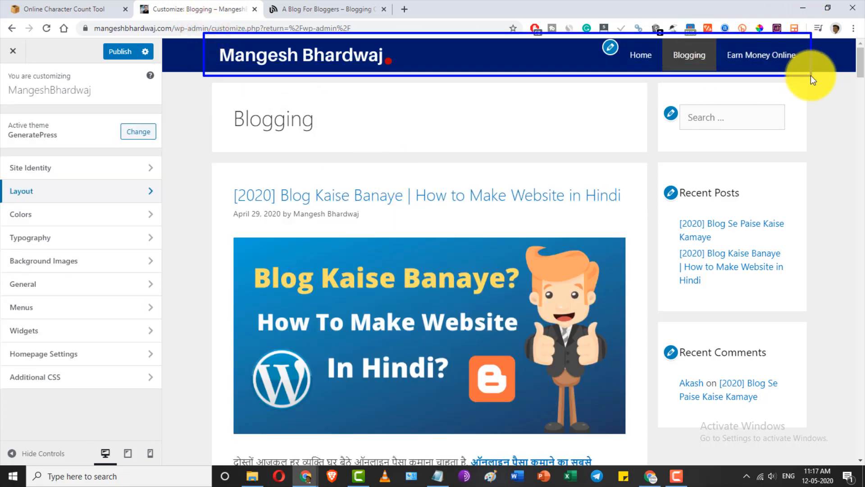
{"action": "key", "text": "Escape"}
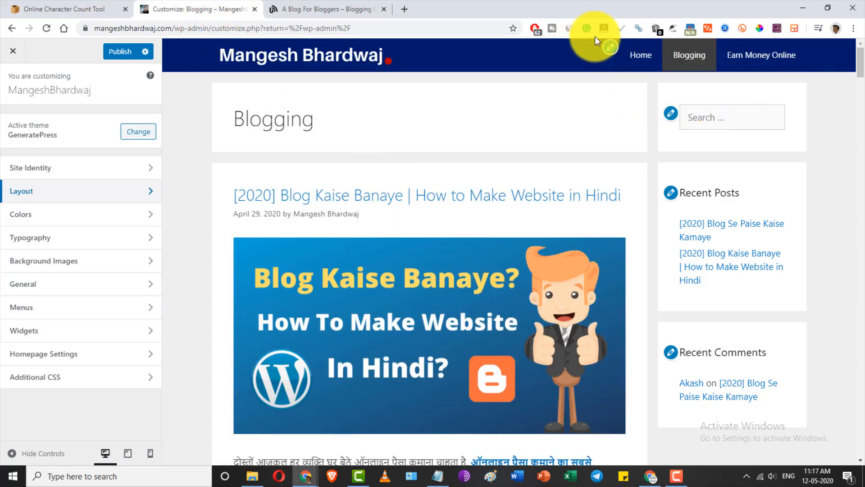
{"action": "mouse_move", "coordinate": [595, 37]}
{"action": "left_mouse_down"}
{"action": "mouse_move", "coordinate": [806, 85]}
{"action": "mouse_move", "coordinate": [846, 86]}
{"action": "left_mouse_up"}
{"action": "key", "text": "Escape"}
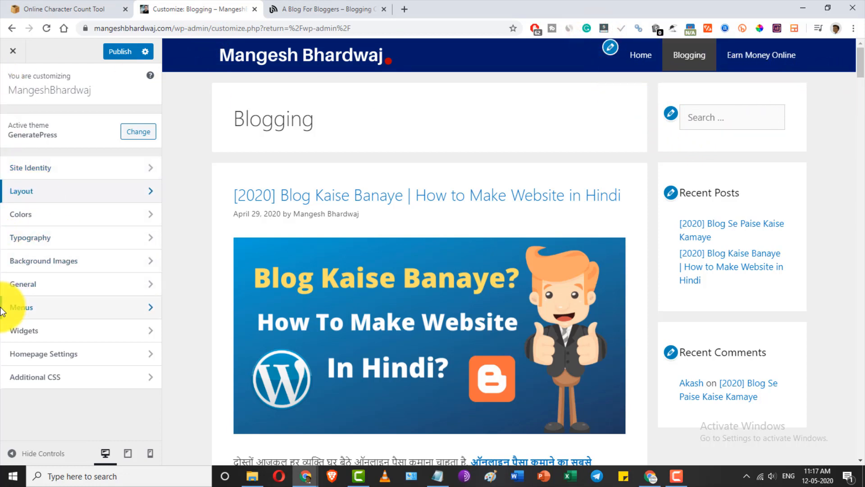
- Review the Primary, Secondary and Off Canvas location options for a new menu in the Menus section, without creating one
{"action": "left_click_drag", "start_coordinate": [1, 291], "coordinate": [167, 337]}
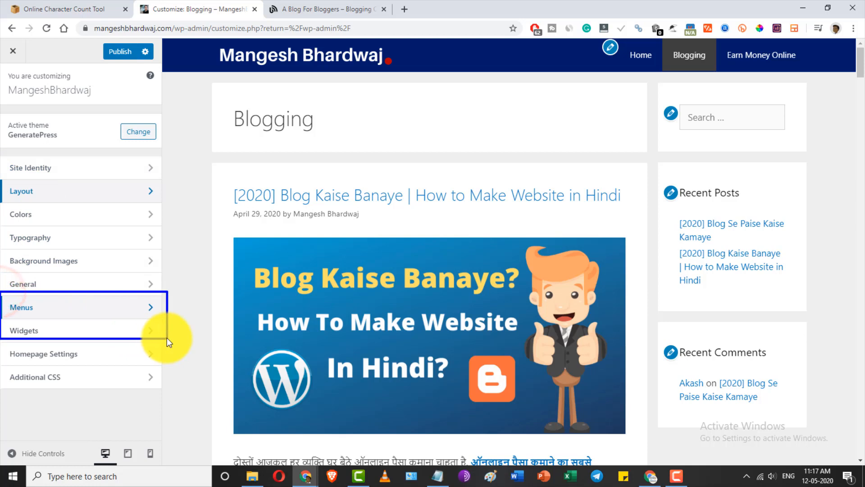
{"action": "left_click", "coordinate": [73, 305]}
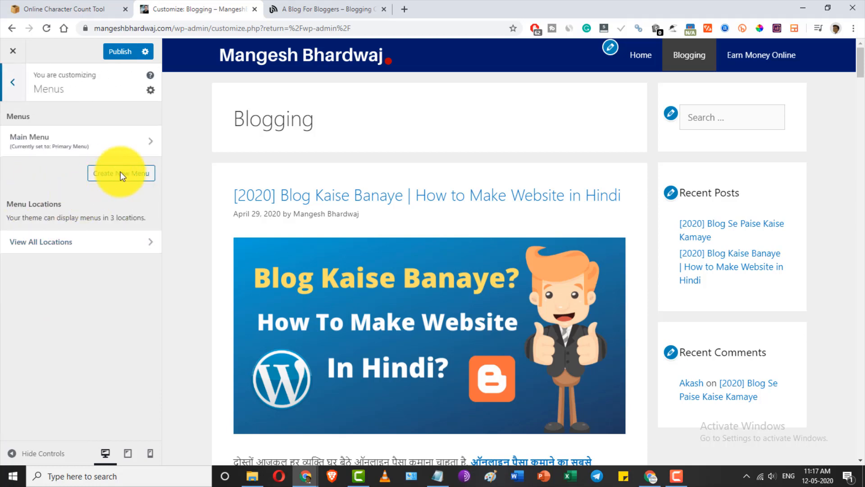
{"action": "left_click", "coordinate": [97, 170]}
{"action": "left_click", "coordinate": [28, 135]}
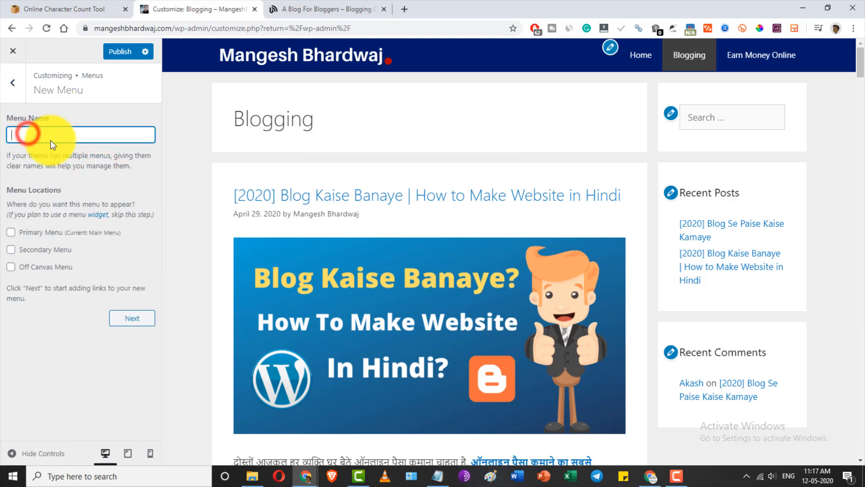
{"action": "mouse_move", "coordinate": [1, 216]}
{"action": "left_mouse_down"}
{"action": "mouse_move", "coordinate": [113, 295]}
{"action": "mouse_move", "coordinate": [147, 295]}
{"action": "left_mouse_up"}
{"action": "mouse_move", "coordinate": [1, 221]}
{"action": "left_mouse_down"}
{"action": "mouse_move", "coordinate": [104, 246]}
{"action": "mouse_move", "coordinate": [133, 234]}
{"action": "left_mouse_up"}
{"action": "left_click_drag", "start_coordinate": [1, 239], "coordinate": [85, 255]}
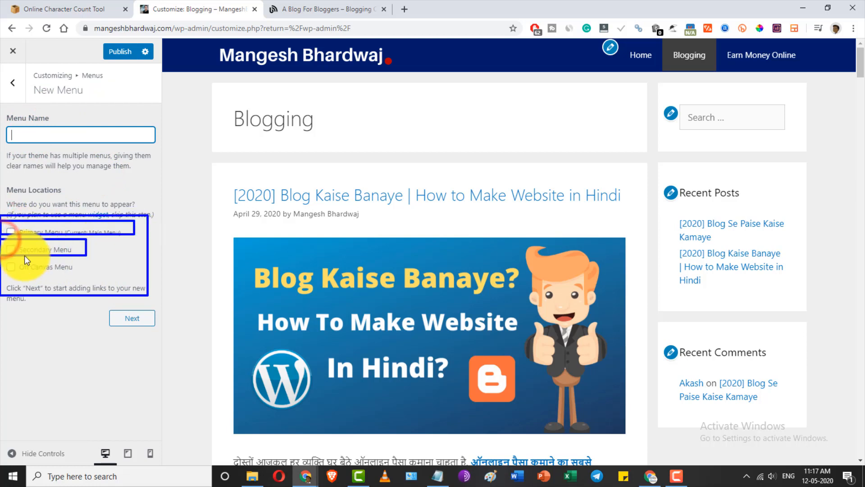
{"action": "left_click_drag", "start_coordinate": [1, 259], "coordinate": [101, 278]}
{"action": "key", "text": "Escape"}
{"action": "left_click", "coordinate": [17, 89]}
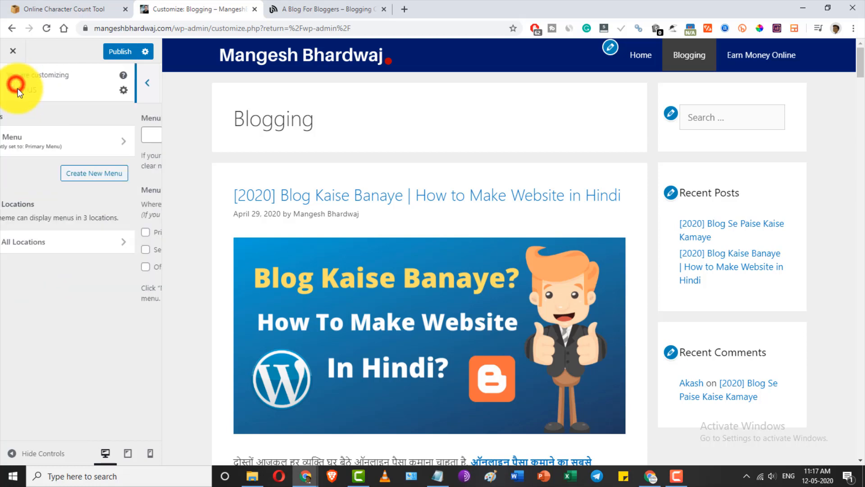
- Review the Main Menu's items, assign it to the Primary Menu location and check the header menu in the preview
{"action": "left_click", "coordinate": [70, 142]}
{"action": "mouse_move", "coordinate": [1, 154]}
{"action": "left_mouse_down"}
{"action": "mouse_move", "coordinate": [132, 222]}
{"action": "mouse_move", "coordinate": [193, 229]}
{"action": "left_mouse_up"}
{"action": "key", "text": "Escape"}
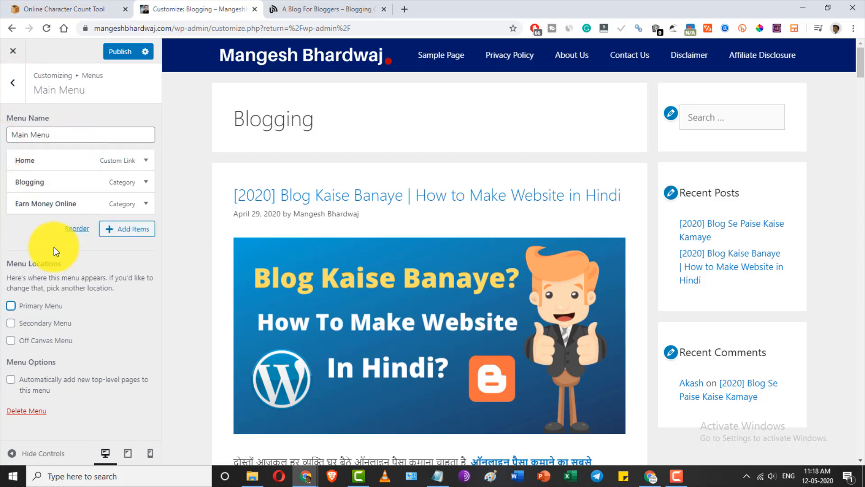
{"action": "left_click", "coordinate": [10, 307]}
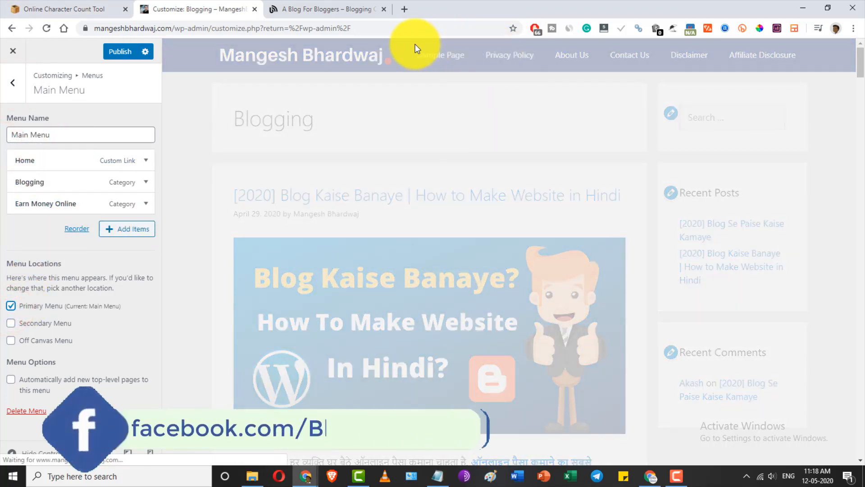
{"action": "left_click_drag", "start_coordinate": [415, 44], "coordinate": [832, 74]}
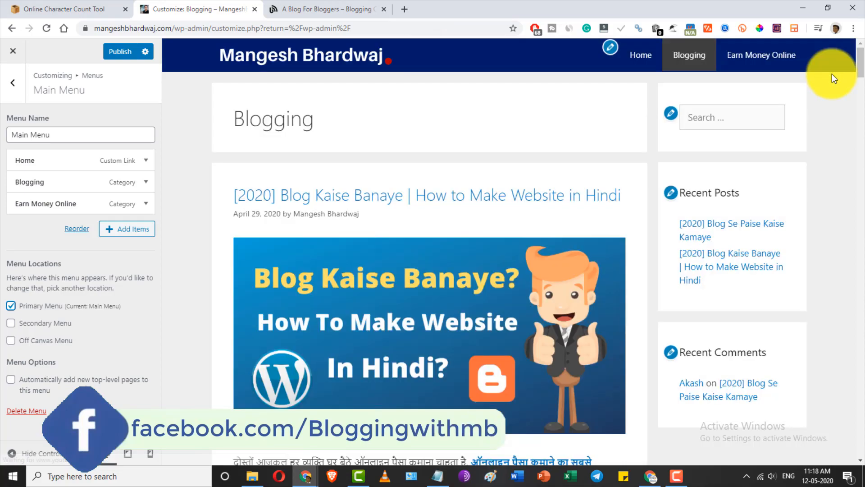
{"action": "mouse_move", "coordinate": [606, 34]}
{"action": "left_mouse_down"}
{"action": "mouse_move", "coordinate": [761, 69]}
{"action": "mouse_move", "coordinate": [834, 73]}
{"action": "left_mouse_up"}
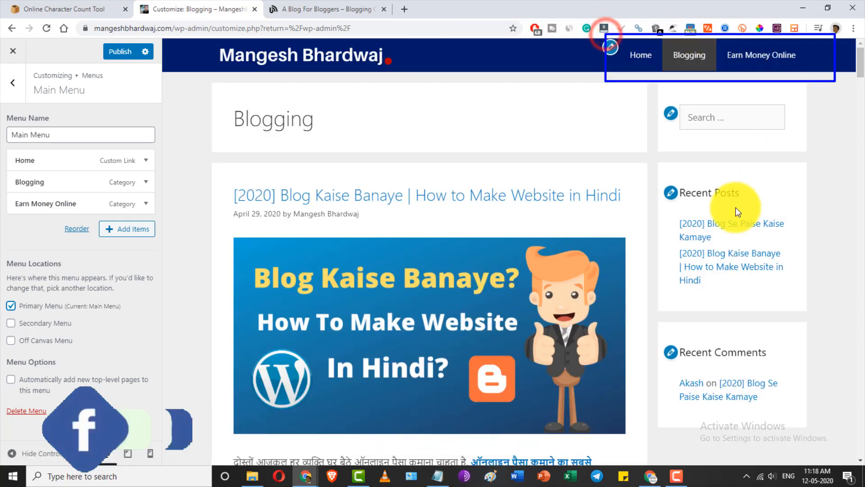
- Inspect the site preview down to the footer, return to the main customizer sections and review the header
{"action": "scroll", "coordinate": [718, 245], "scroll_direction": "down", "scroll_amount": 15}
{"action": "scroll", "coordinate": [715, 250], "scroll_direction": "down", "scroll_amount": 10}
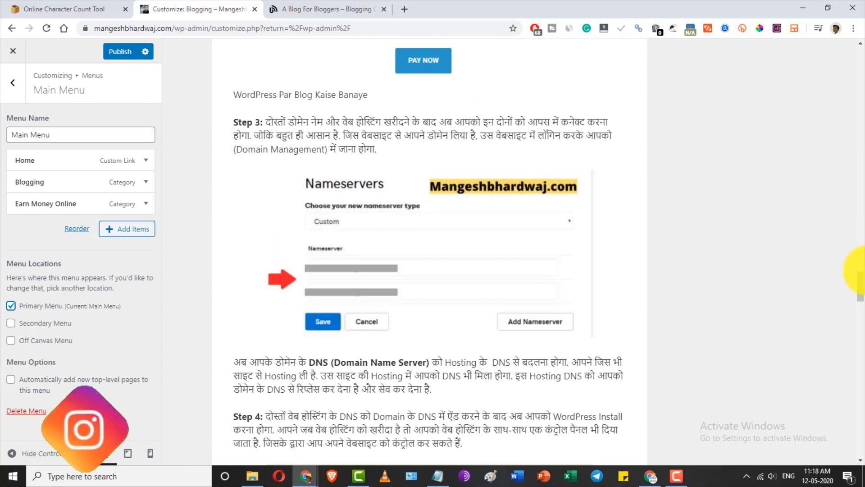
{"action": "left_click_drag", "start_coordinate": [860, 283], "coordinate": [859, 484]}
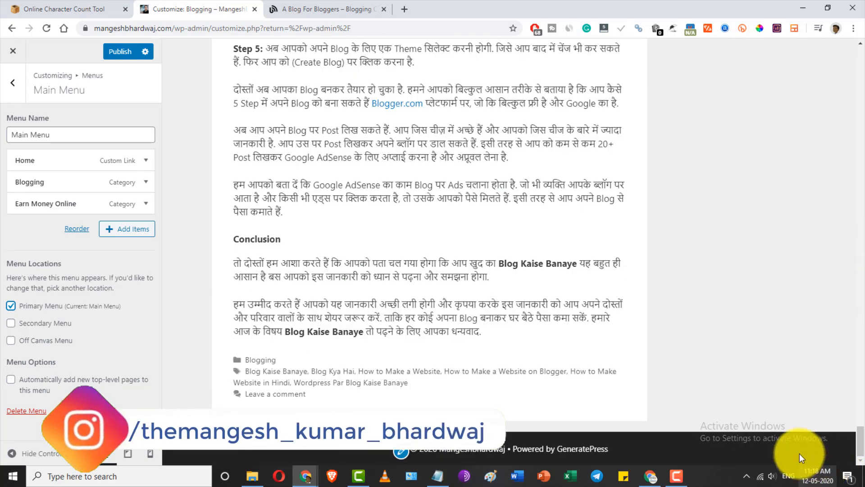
{"action": "mouse_move", "coordinate": [625, 437]}
{"action": "left_mouse_down"}
{"action": "mouse_move", "coordinate": [686, 456]}
{"action": "mouse_move", "coordinate": [828, 470]}
{"action": "left_mouse_up"}
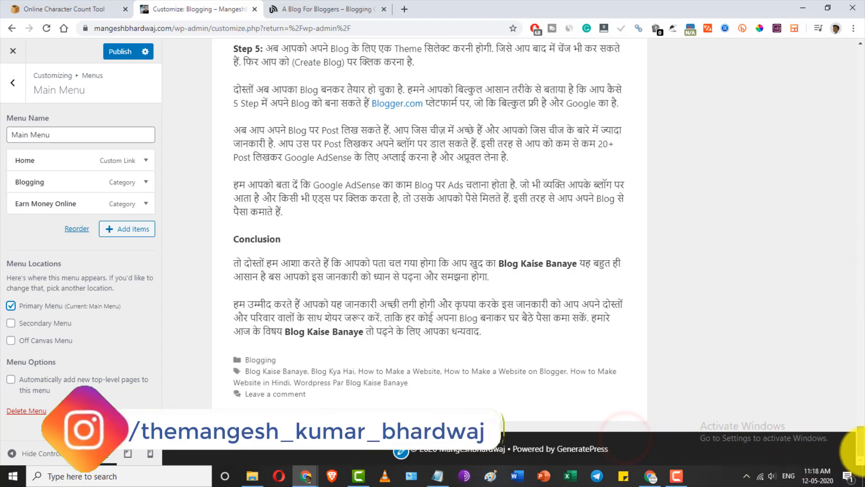
{"action": "left_click_drag", "start_coordinate": [861, 444], "coordinate": [862, 7]}
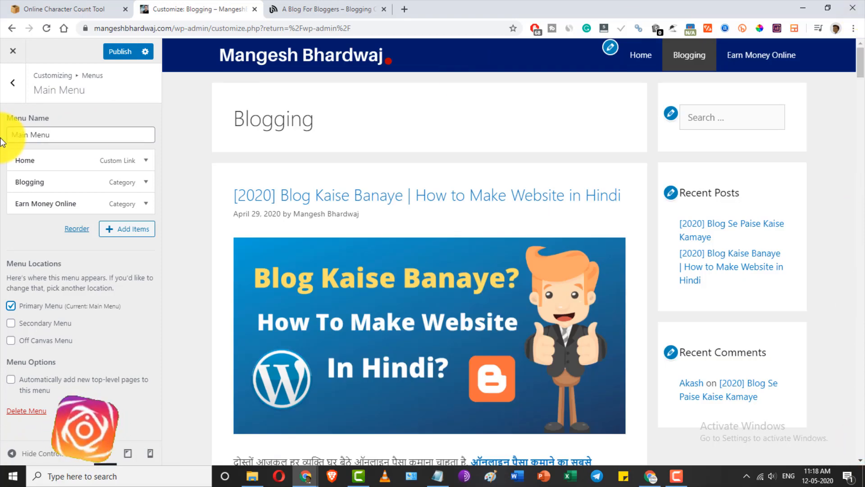
{"action": "left_click", "coordinate": [13, 84]}
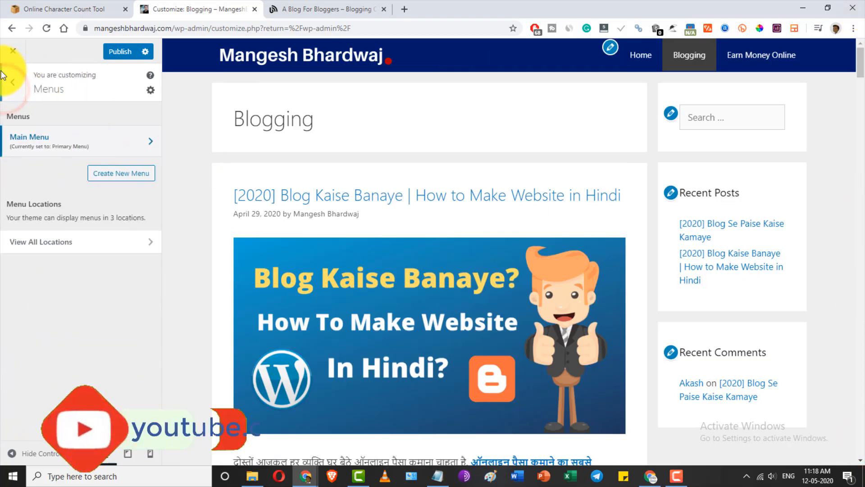
{"action": "left_click", "coordinate": [22, 88]}
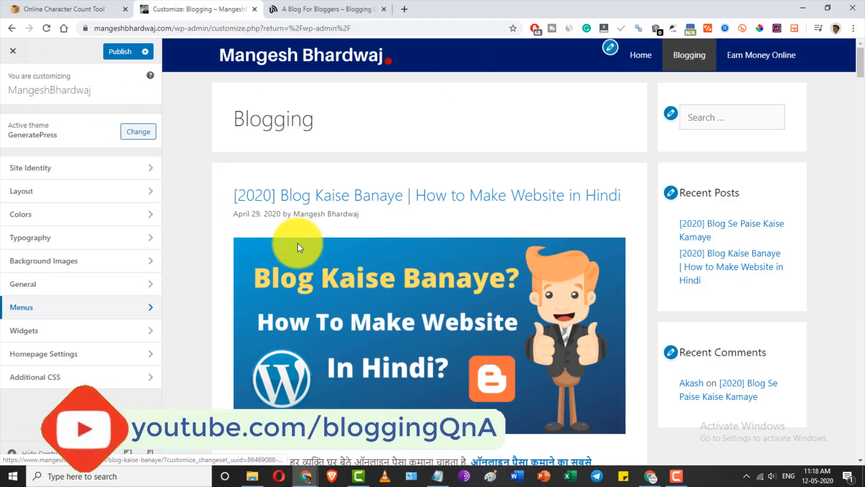
{"action": "mouse_move", "coordinate": [201, 41]}
{"action": "left_mouse_down"}
{"action": "mouse_move", "coordinate": [479, 64]}
{"action": "mouse_move", "coordinate": [838, 72]}
{"action": "left_mouse_up"}
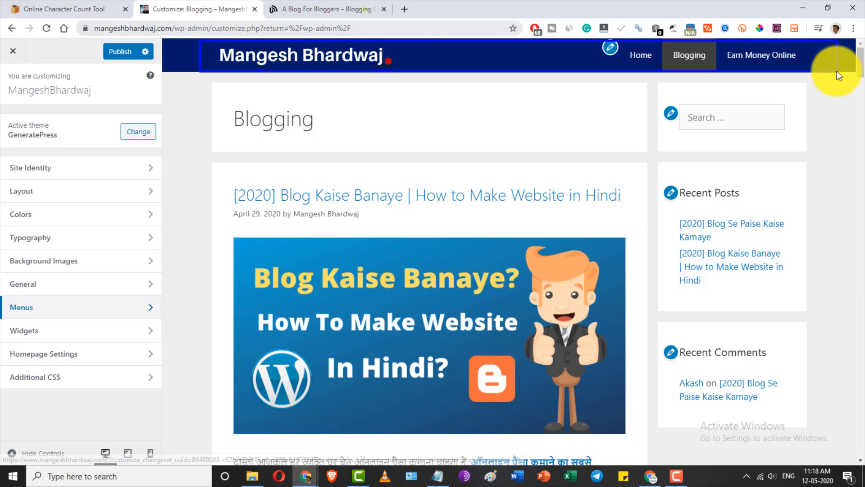
- Review the customization checklist, then compare the Blogging QnA post excerpt and full-width Continue Reading button with the full-content posts in the site preview
{"action": "left_click", "coordinate": [37, 9]}
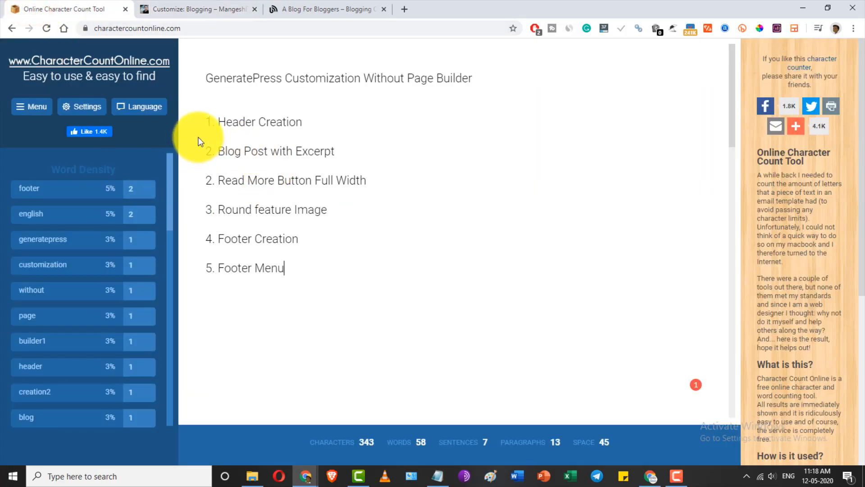
{"action": "left_click", "coordinate": [299, 9]}
{"action": "scroll", "coordinate": [262, 299], "scroll_direction": "down", "scroll_amount": 2}
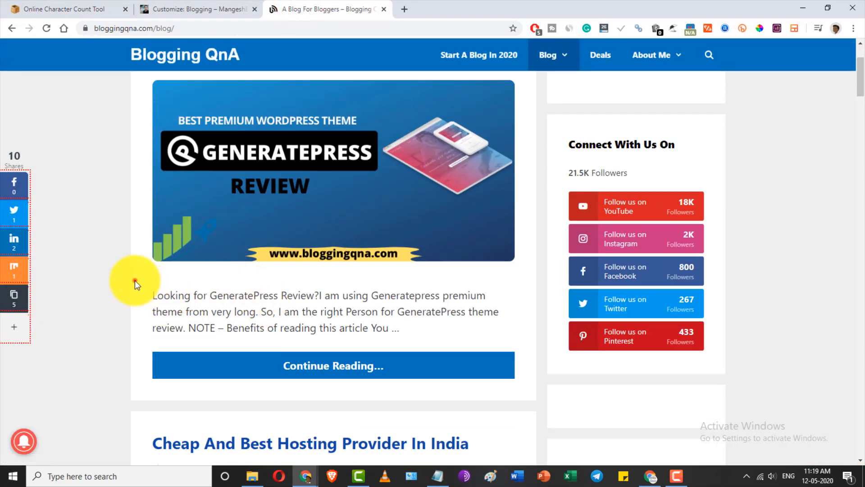
{"action": "left_click_drag", "start_coordinate": [134, 281], "coordinate": [520, 337]}
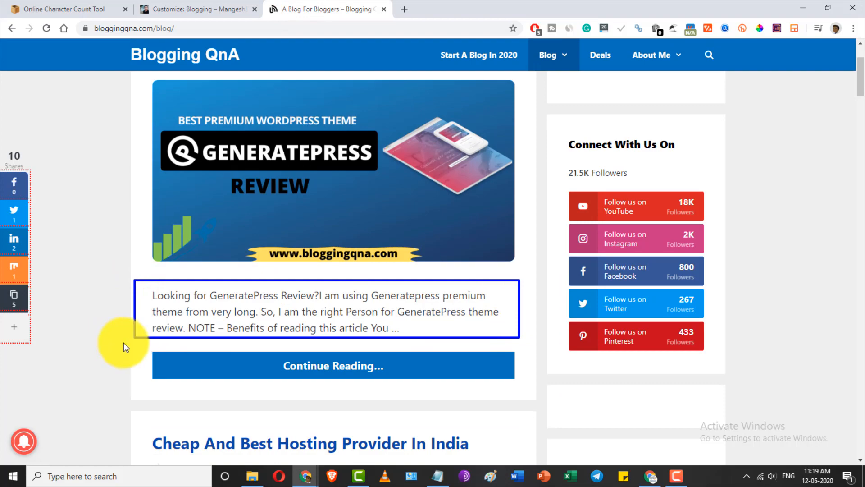
{"action": "mouse_move", "coordinate": [123, 342]}
{"action": "left_mouse_down"}
{"action": "mouse_move", "coordinate": [511, 399]}
{"action": "mouse_move", "coordinate": [540, 394]}
{"action": "left_mouse_up"}
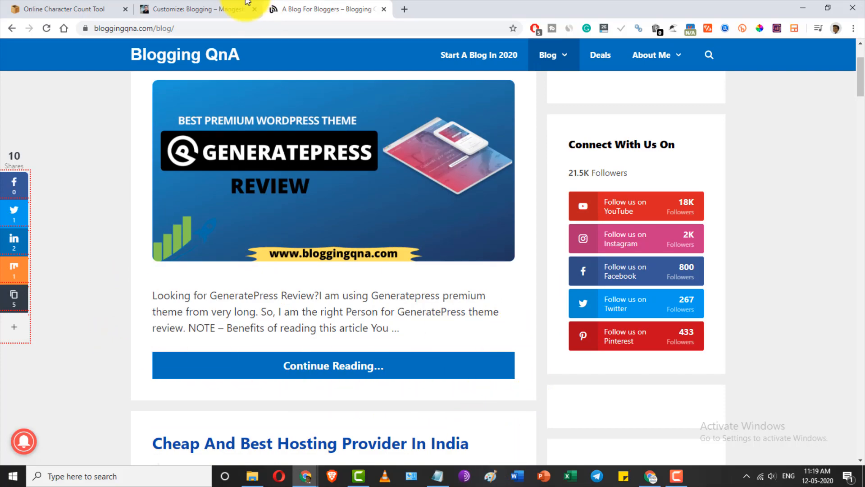
{"action": "left_click", "coordinate": [193, 9]}
{"action": "scroll", "coordinate": [380, 291], "scroll_direction": "down", "scroll_amount": 15}
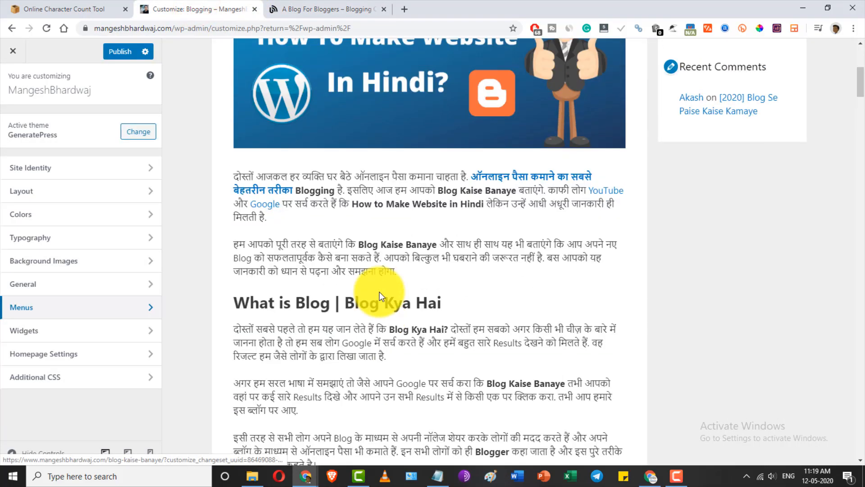
{"action": "scroll", "coordinate": [379, 292], "scroll_direction": "up", "scroll_amount": 20}
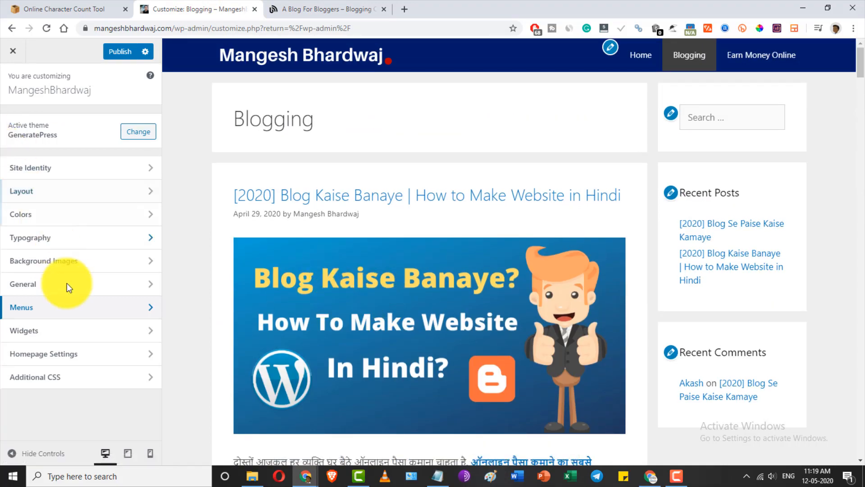
- Set the content type for blog archives to Excerpt in the Blog layout settings and check the shortened post text in the preview
{"action": "left_click", "coordinate": [57, 189]}
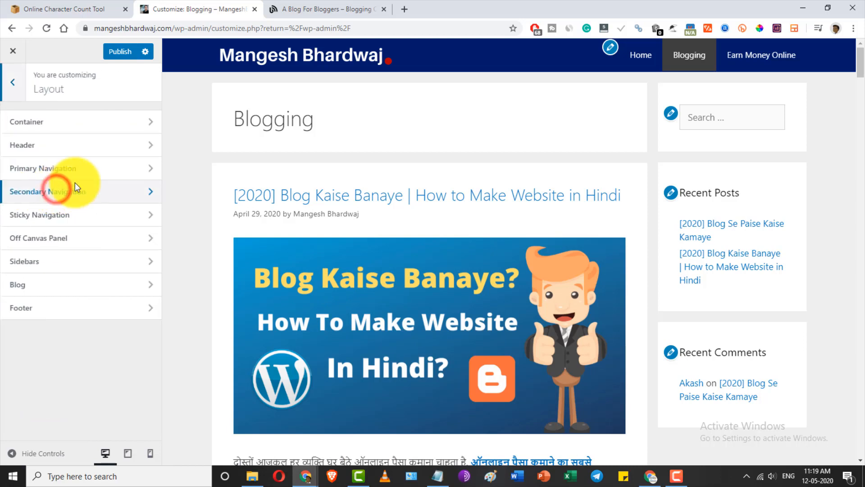
{"action": "left_click", "coordinate": [86, 280]}
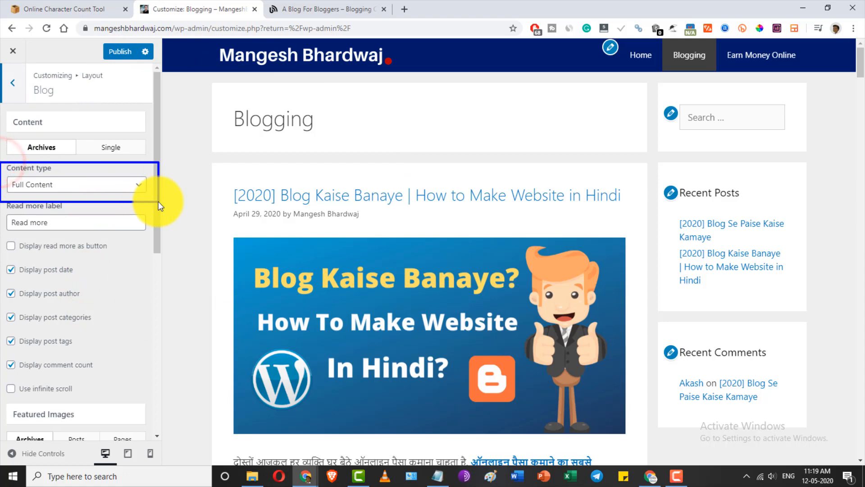
{"action": "left_click", "coordinate": [95, 182]}
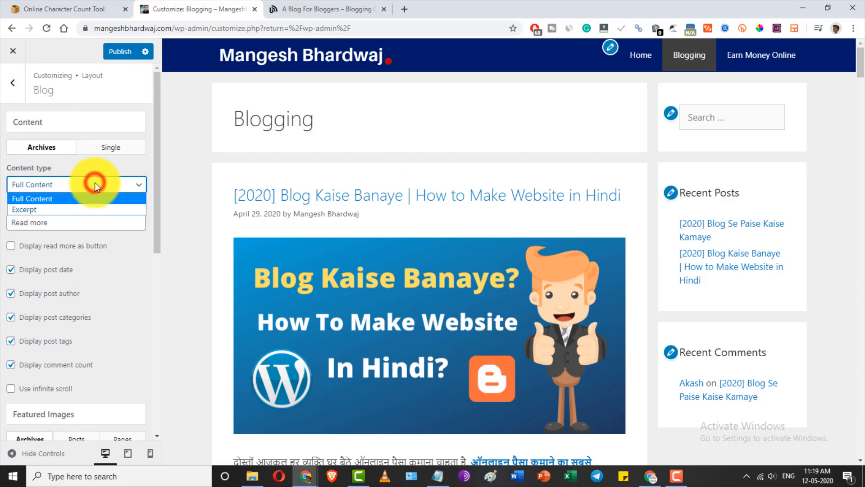
{"action": "left_click", "coordinate": [40, 186]}
{"action": "left_click", "coordinate": [31, 210]}
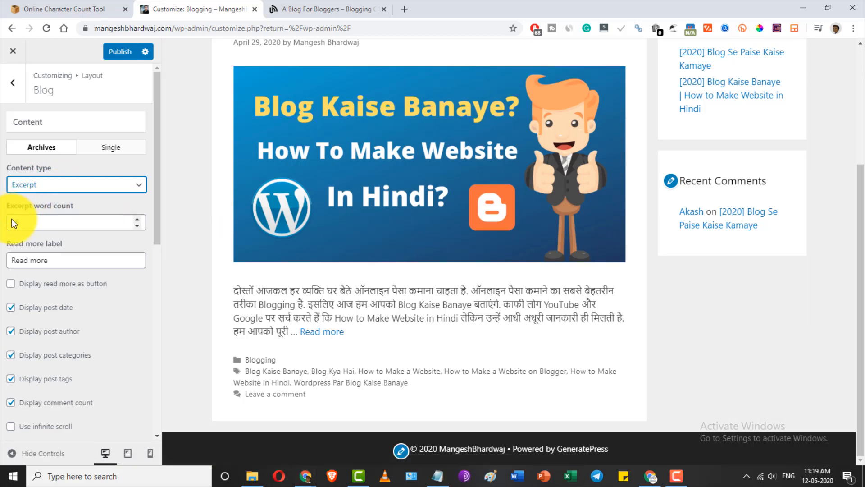
{"action": "left_click_drag", "start_coordinate": [3, 217], "coordinate": [50, 236]}
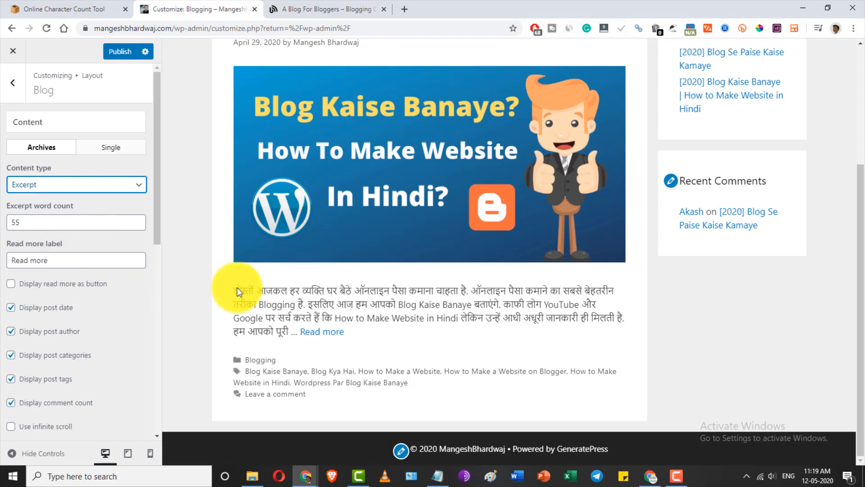
{"action": "left_click_drag", "start_coordinate": [223, 278], "coordinate": [657, 348]}
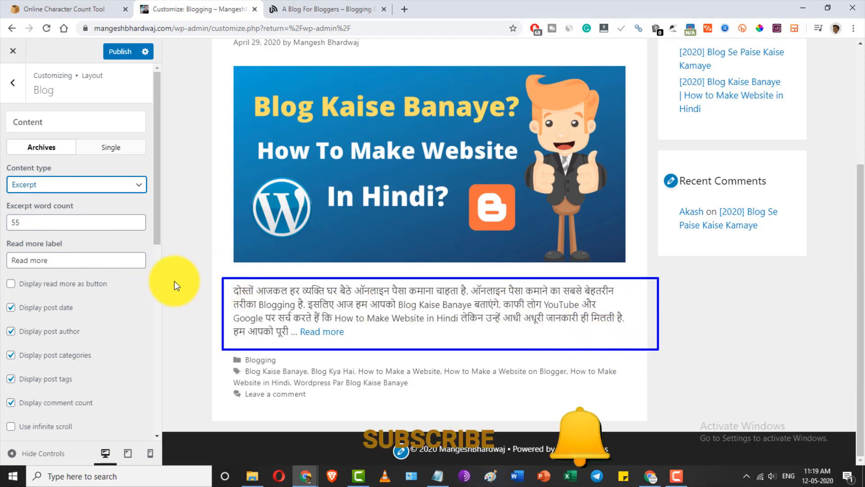
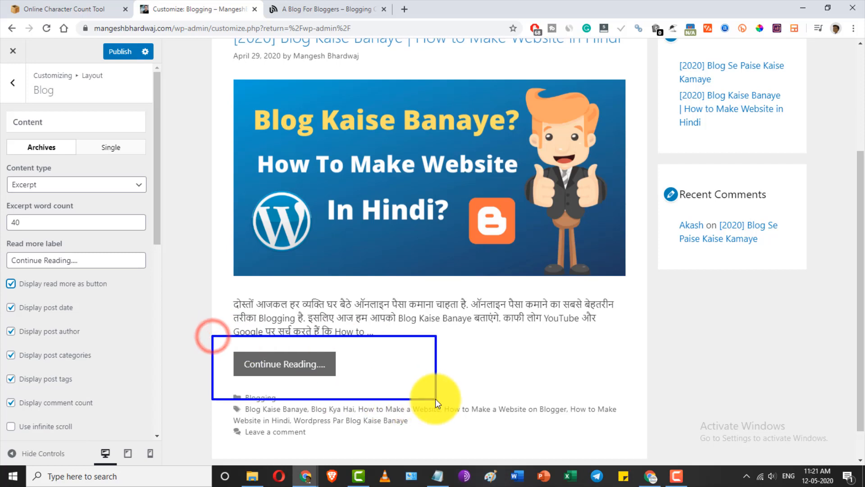
- Examine the categories, tags and comment link below the post's button and compare them with the Blogging QnA post listing
{"action": "scroll", "coordinate": [392, 333], "scroll_direction": "down", "scroll_amount": 2}
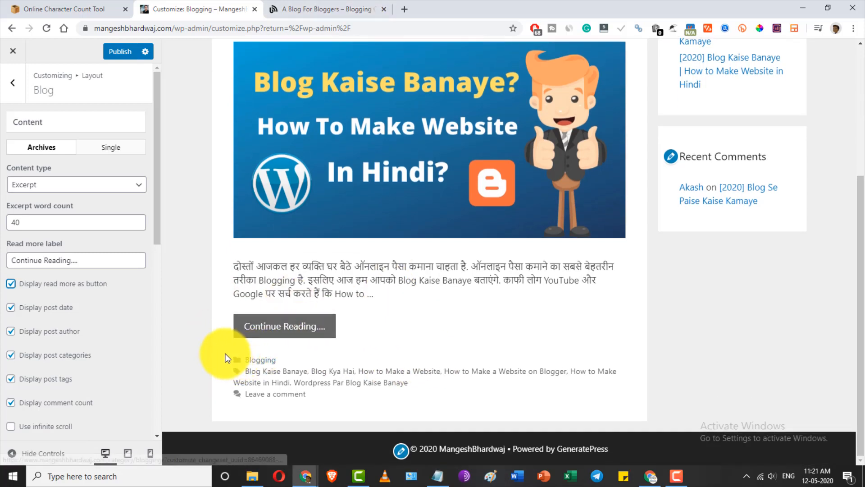
{"action": "left_click_drag", "start_coordinate": [224, 353], "coordinate": [303, 366]}
{"action": "left_click_drag", "start_coordinate": [232, 368], "coordinate": [456, 400]}
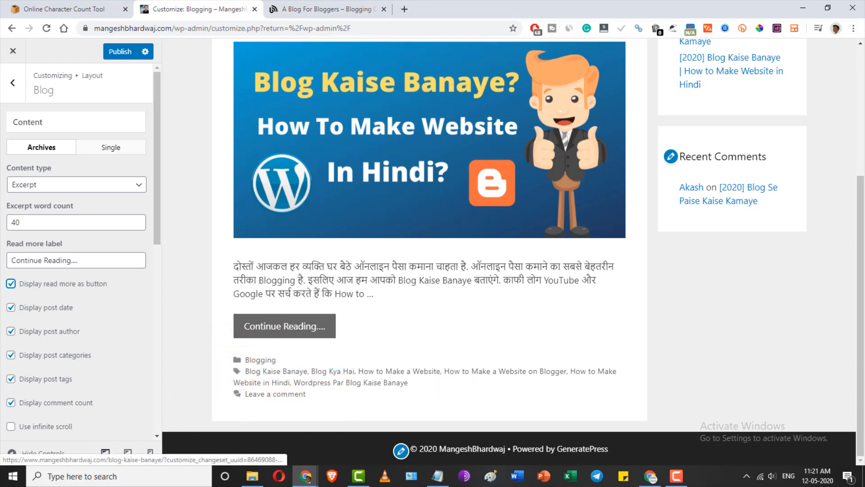
{"action": "left_click", "coordinate": [301, 9]}
{"action": "scroll", "coordinate": [158, 283], "scroll_direction": "down", "scroll_amount": 2}
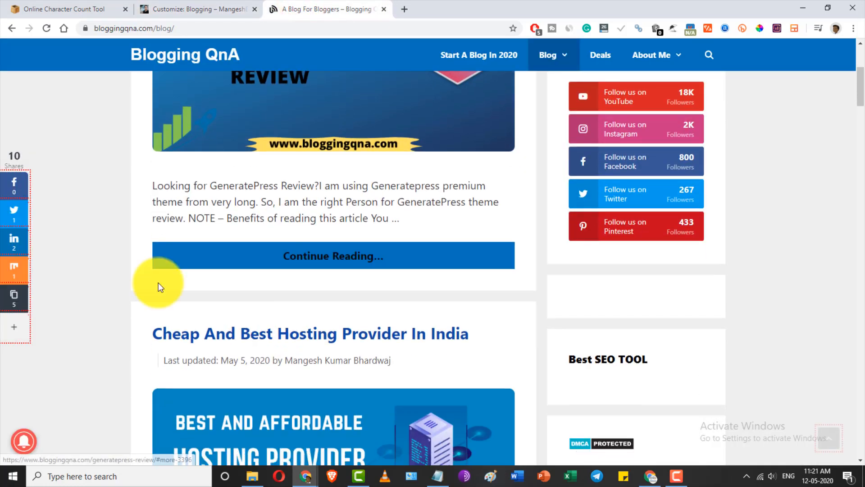
{"action": "scroll", "coordinate": [158, 282], "scroll_direction": "up", "scroll_amount": 4}
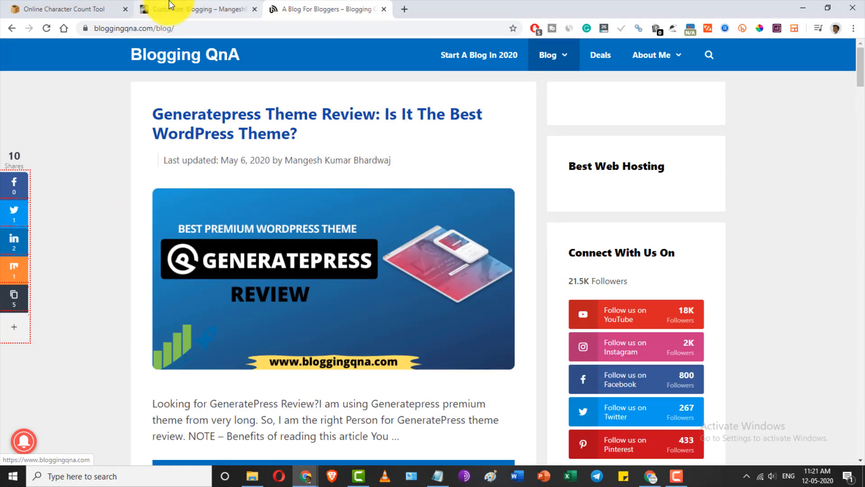
{"action": "left_click", "coordinate": [195, 9]}
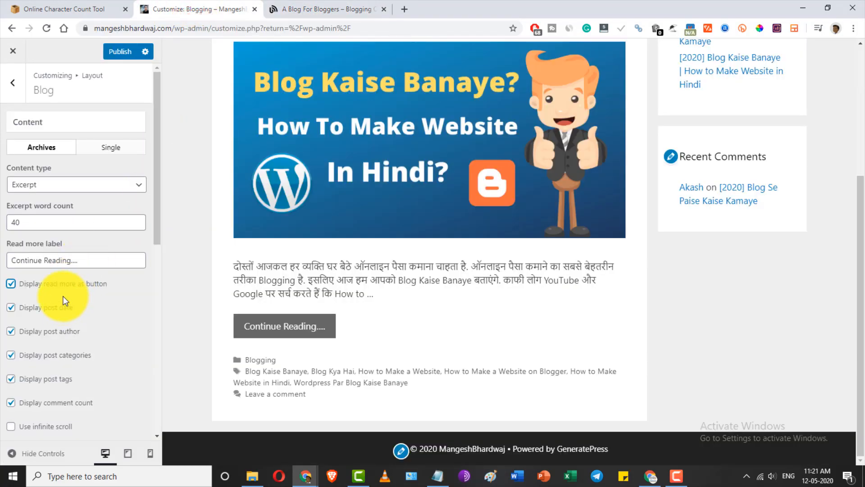
- Turn off the display of post categories, post tags and comment count for blog archives and check the posts in the preview
{"action": "scroll", "coordinate": [48, 254], "scroll_direction": "down", "scroll_amount": 1}
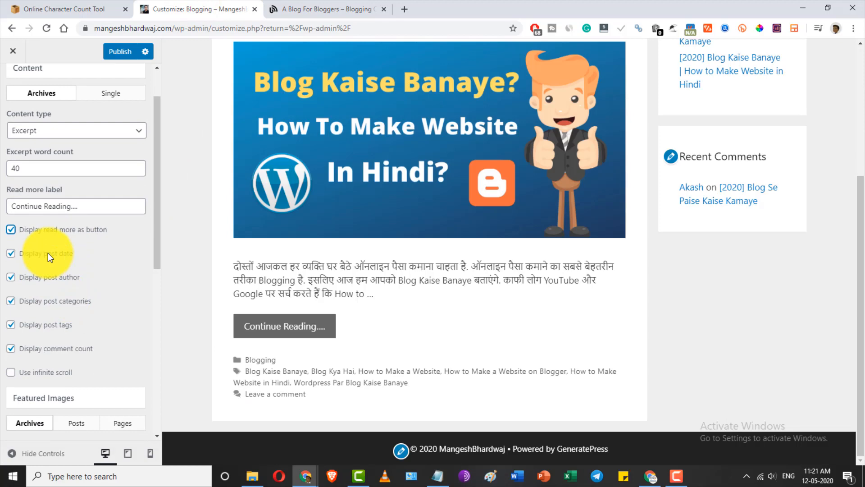
{"action": "scroll", "coordinate": [421, 313], "scroll_direction": "up", "scroll_amount": 4}
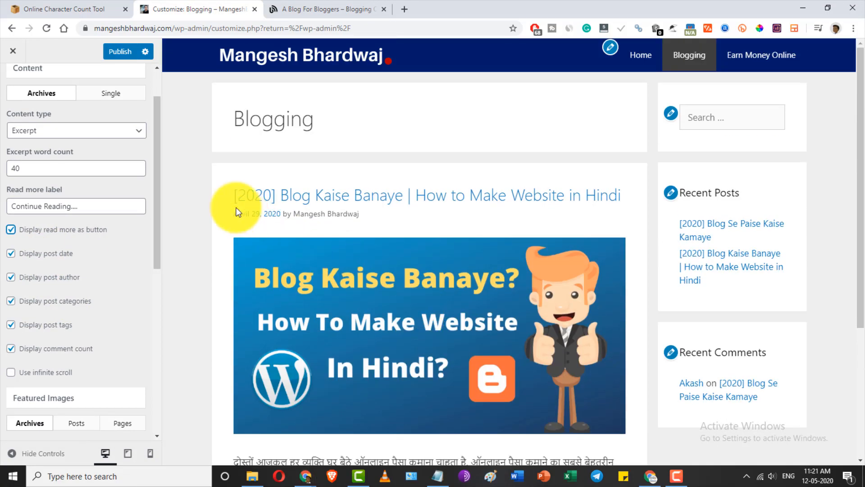
{"action": "left_click_drag", "start_coordinate": [227, 203], "coordinate": [402, 238]}
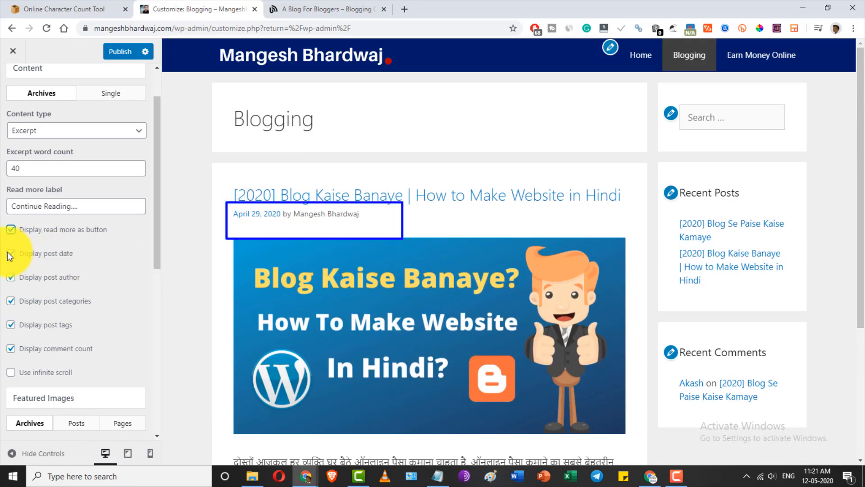
{"action": "scroll", "coordinate": [347, 269], "scroll_direction": "down", "scroll_amount": 3}
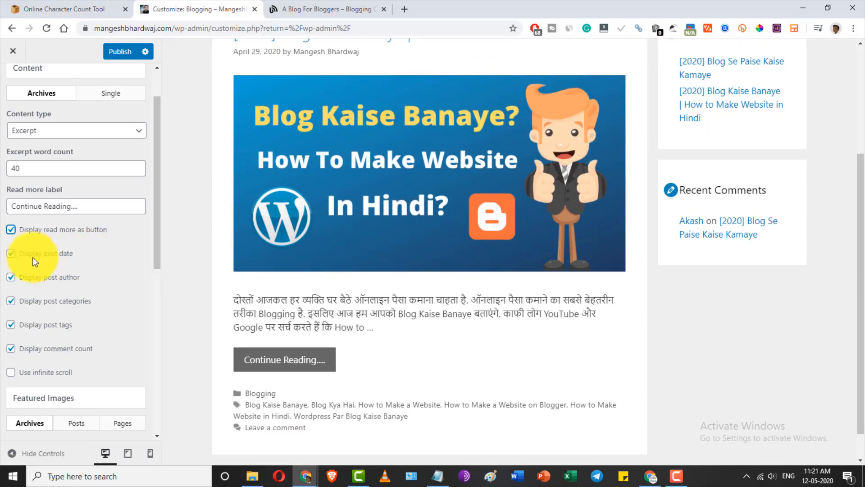
{"action": "scroll", "coordinate": [281, 262], "scroll_direction": "down", "scroll_amount": 2}
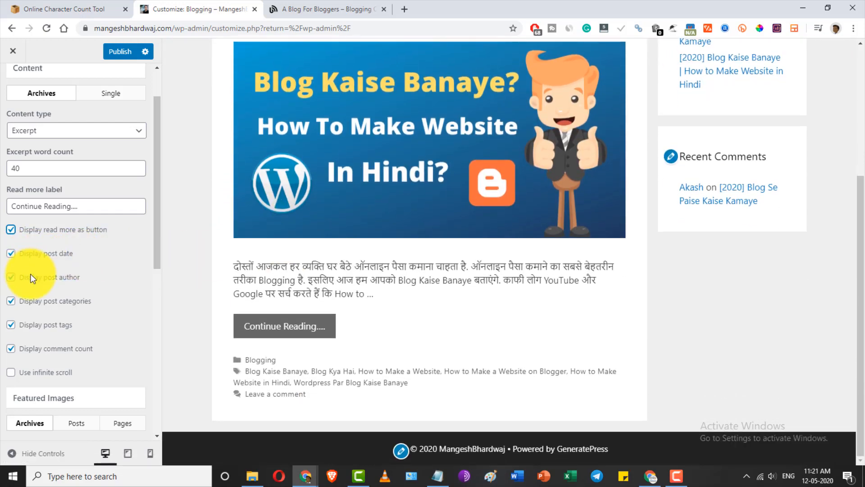
{"action": "left_click", "coordinate": [66, 303]}
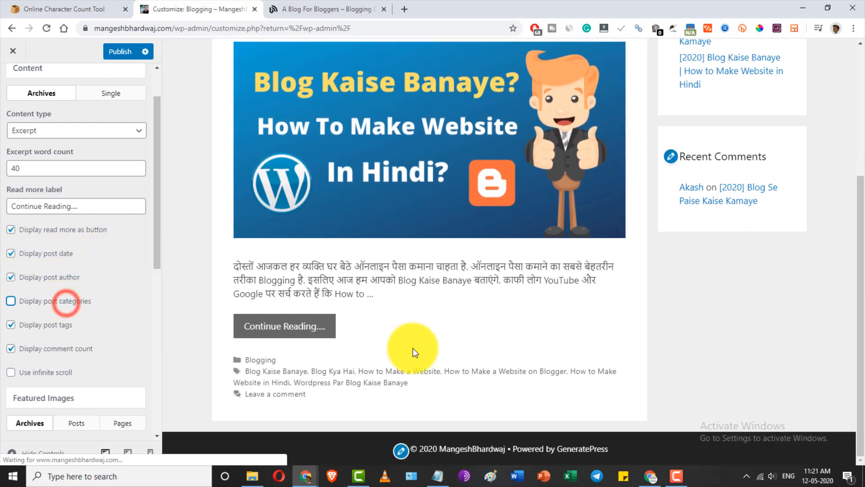
{"action": "left_click", "coordinate": [49, 325]}
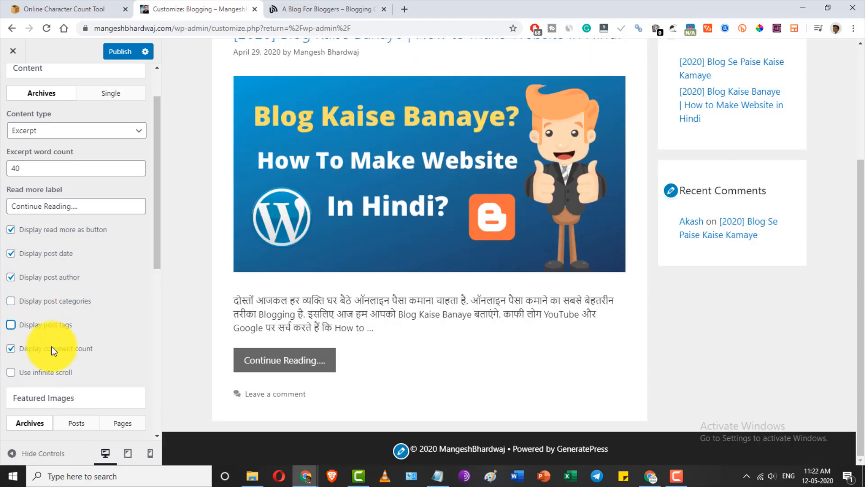
{"action": "left_click", "coordinate": [52, 347]}
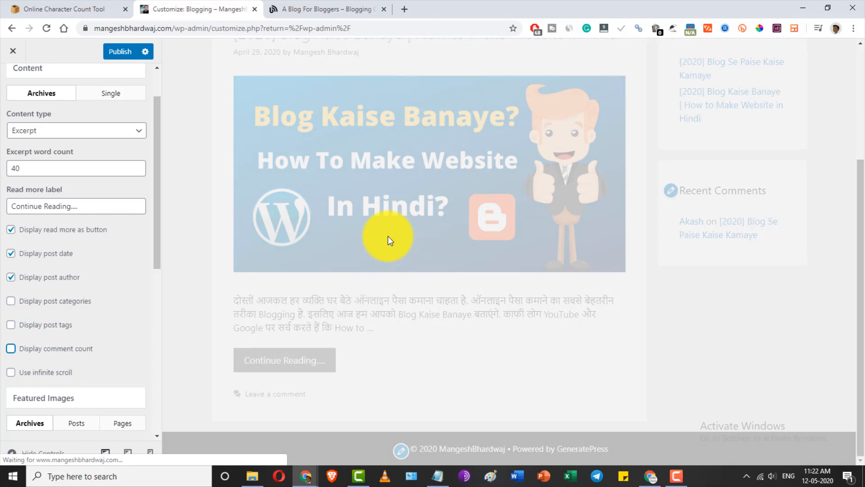
{"action": "scroll", "coordinate": [384, 237], "scroll_direction": "up", "scroll_amount": 3}
{"action": "scroll", "coordinate": [364, 248], "scroll_direction": "down", "scroll_amount": 3}
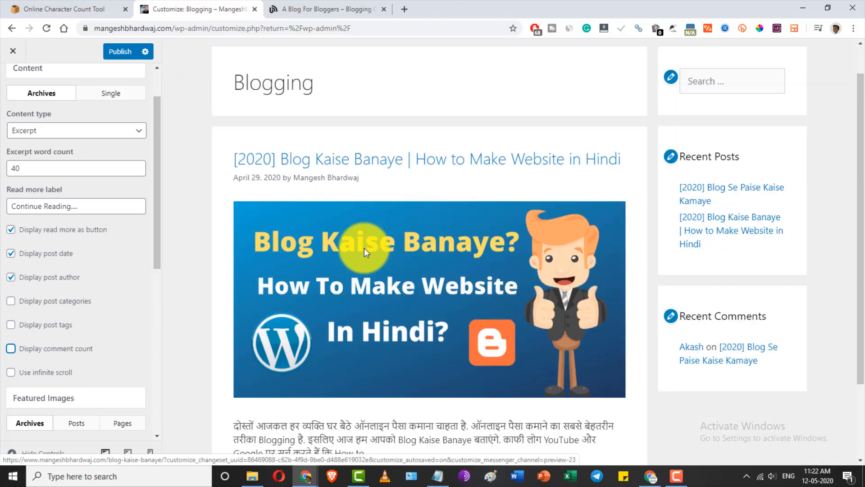
{"action": "scroll", "coordinate": [364, 248], "scroll_direction": "up", "scroll_amount": 3}
- Check the Blogging QnA post listing again and find the Read More Button Full Width task in the customization checklist
{"action": "left_click", "coordinate": [301, 8]}
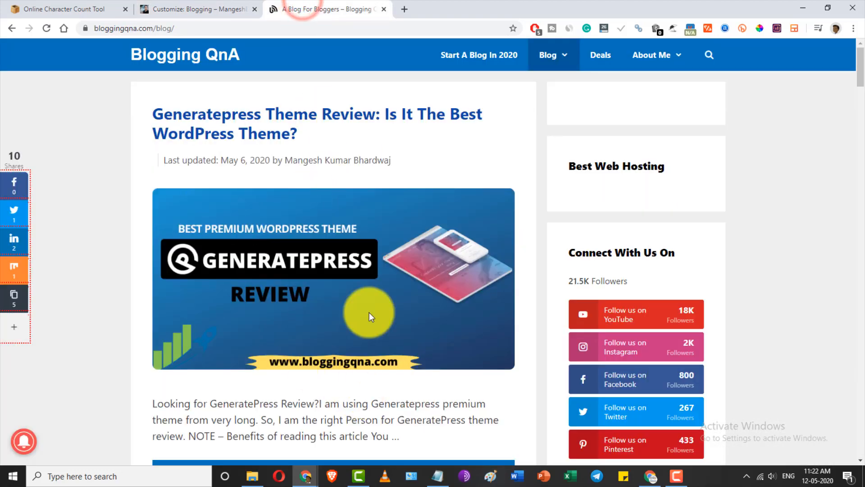
{"action": "left_click", "coordinate": [221, 4]}
{"action": "key", "text": "ctrl+Tab"}
{"action": "left_click", "coordinate": [64, 3]}
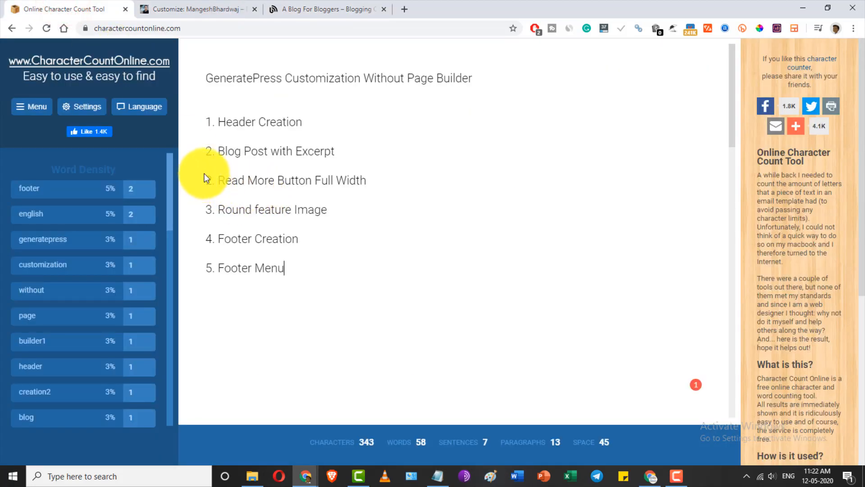
{"action": "mouse_move", "coordinate": [198, 169]}
{"action": "left_mouse_down"}
{"action": "mouse_move", "coordinate": [402, 202]}
{"action": "mouse_move", "coordinate": [402, 194]}
{"action": "left_mouse_up"}
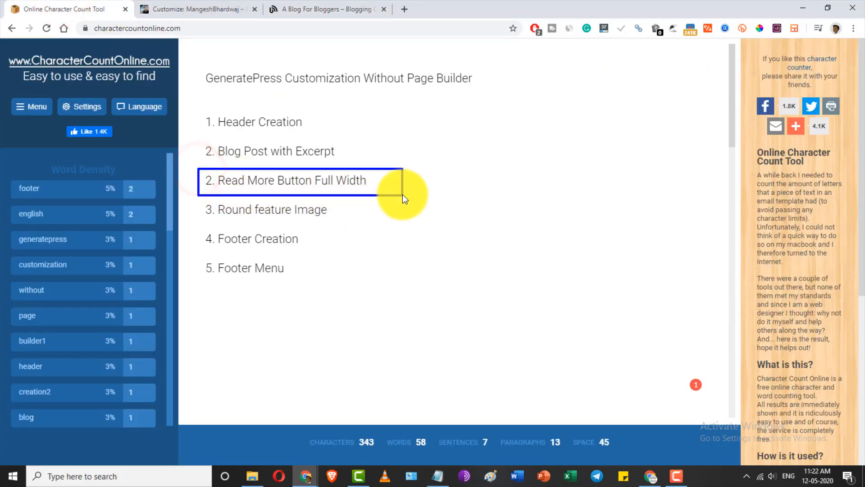
{"action": "key", "text": "Escape"}
- Compare the width of the Continue Reading button on the Blogging QnA blog with the one in the site preview
{"action": "left_click", "coordinate": [322, 5]}
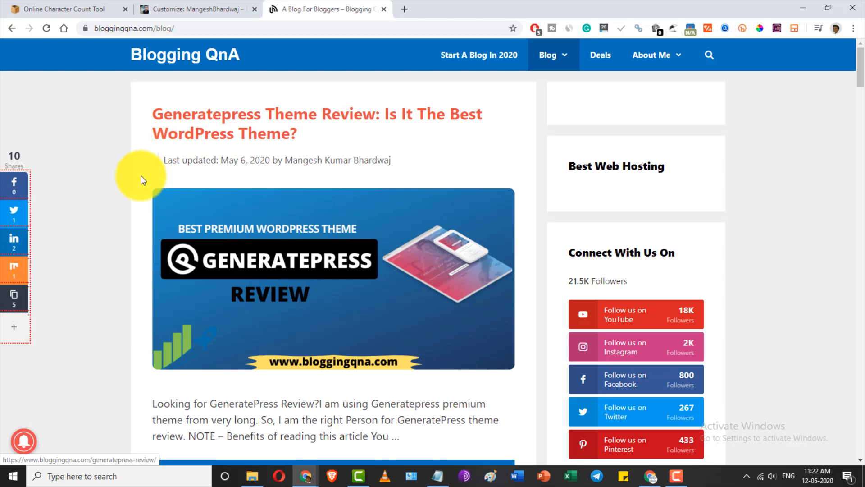
{"action": "mouse_move", "coordinate": [140, 175]}
{"action": "left_mouse_down"}
{"action": "mouse_move", "coordinate": [282, 262]}
{"action": "mouse_move", "coordinate": [539, 383]}
{"action": "left_mouse_up"}
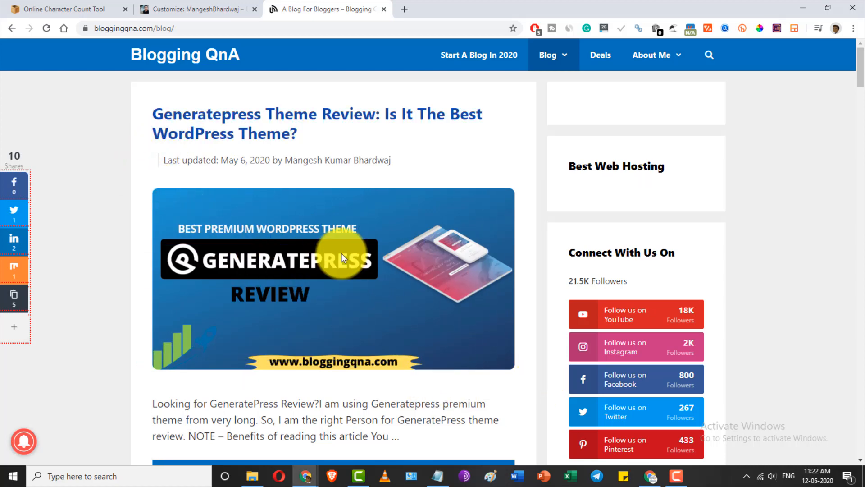
{"action": "scroll", "coordinate": [341, 253], "scroll_direction": "down", "scroll_amount": 5}
{"action": "left_click_drag", "start_coordinate": [176, 249], "coordinate": [538, 301]}
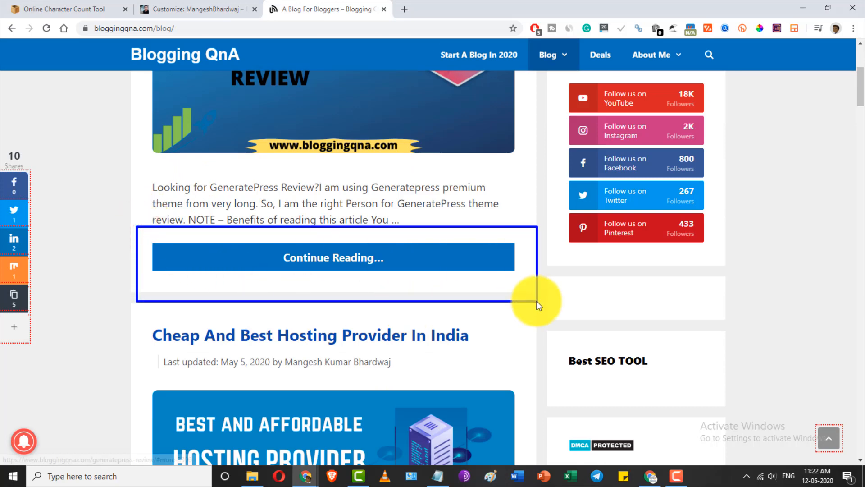
{"action": "left_click", "coordinate": [218, 9]}
{"action": "scroll", "coordinate": [376, 319], "scroll_direction": "down", "scroll_amount": 3}
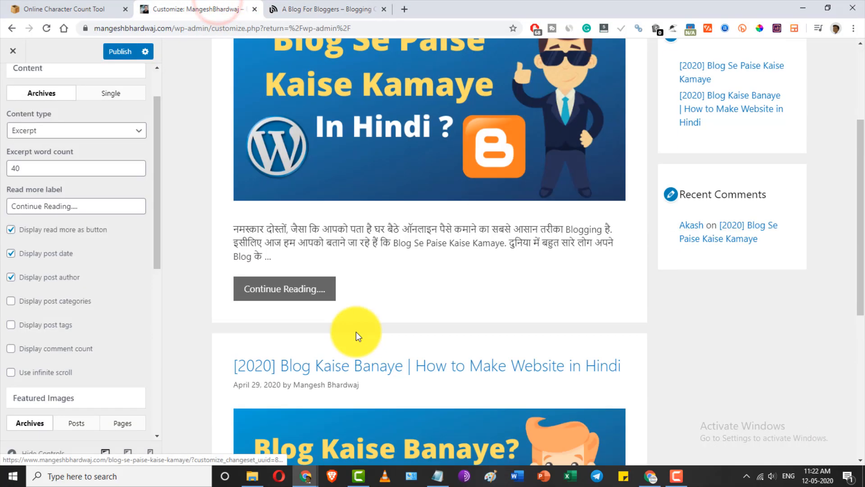
{"action": "left_click_drag", "start_coordinate": [220, 264], "coordinate": [378, 308]}
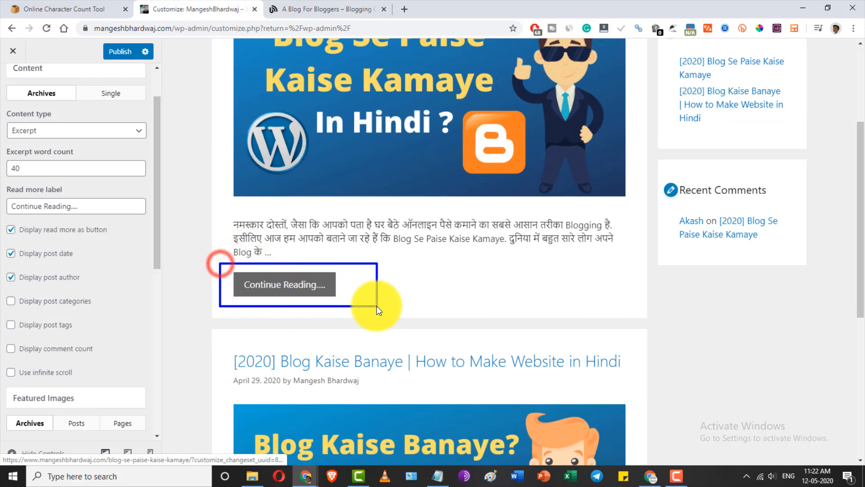
- Switch to Notepad, copy all the prepared CSS rules through a.read-more, and return to the site customizer
{"action": "mouse_move", "coordinate": [216, 259]}
{"action": "left_mouse_down"}
{"action": "mouse_move", "coordinate": [548, 310]}
{"action": "mouse_move", "coordinate": [610, 311]}
{"action": "left_mouse_up"}
{"action": "key", "text": "Escape"}
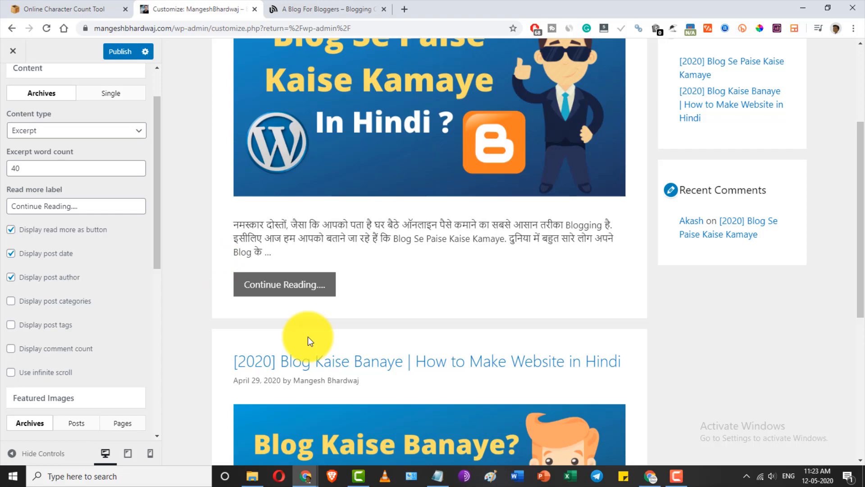
{"action": "left_click", "coordinate": [437, 476]}
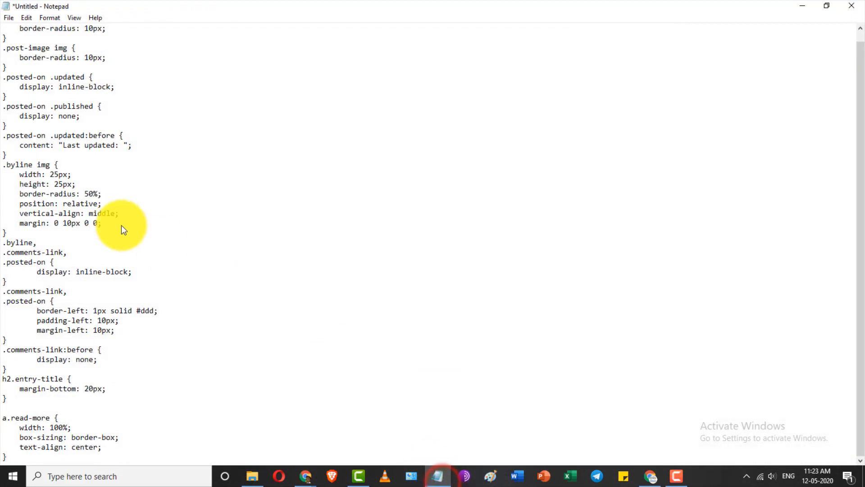
{"action": "scroll", "coordinate": [122, 228], "scroll_direction": "up", "scroll_amount": 1}
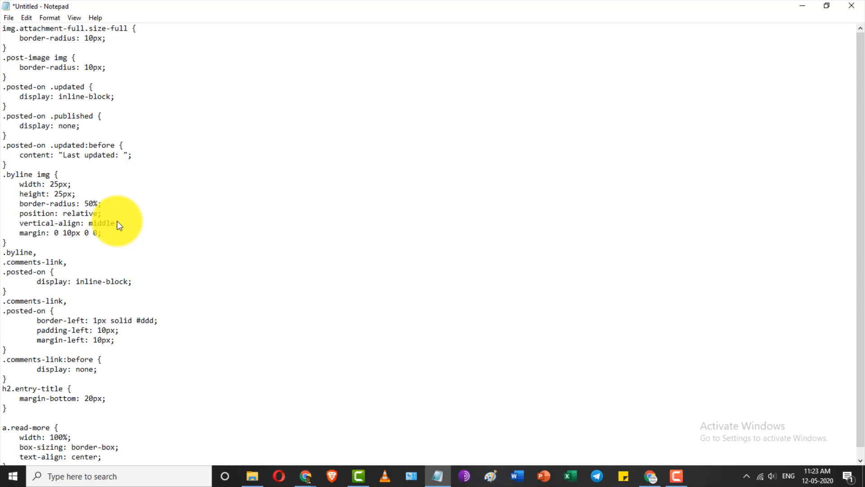
{"action": "scroll", "coordinate": [73, 149], "scroll_direction": "down", "scroll_amount": 1}
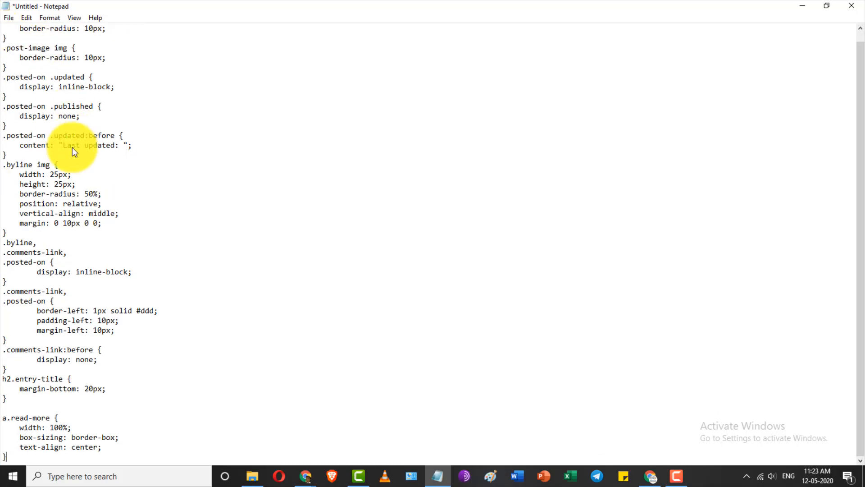
{"action": "key", "text": "ctrl+a"}
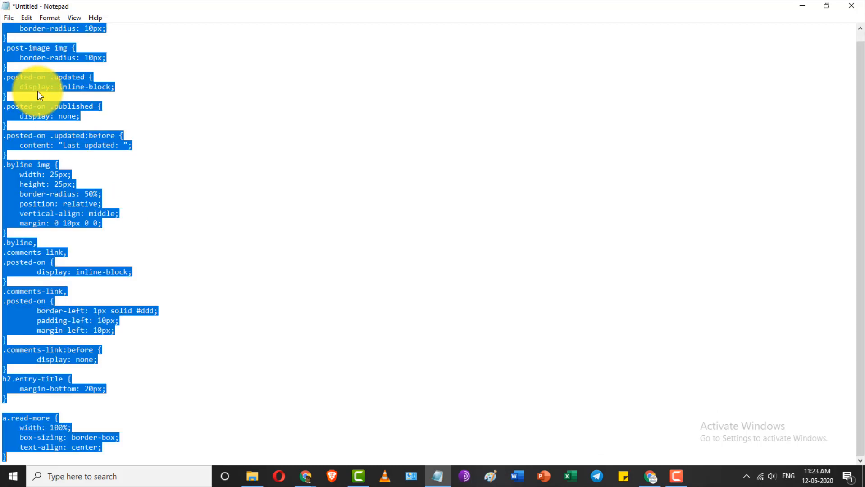
{"action": "key", "text": "alt+Tab"}
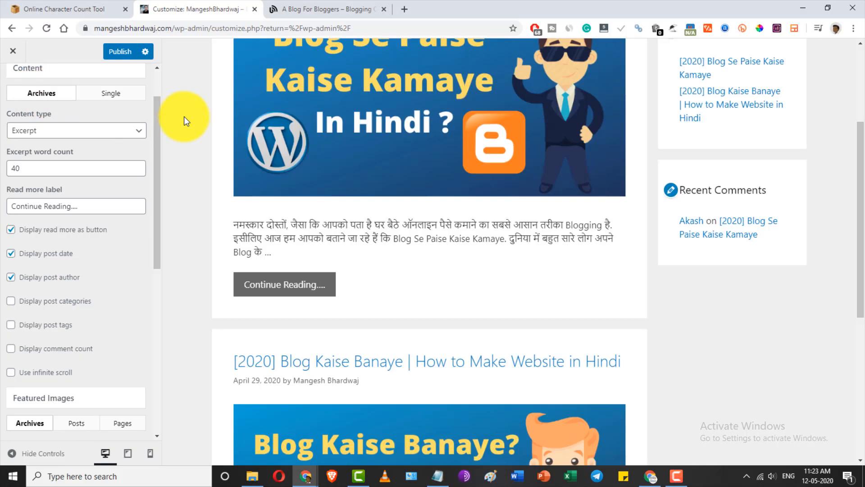
- Leave the Blog layout settings and open the Additional CSS section of the customizer
{"action": "scroll", "coordinate": [15, 106], "scroll_direction": "up", "scroll_amount": 3}
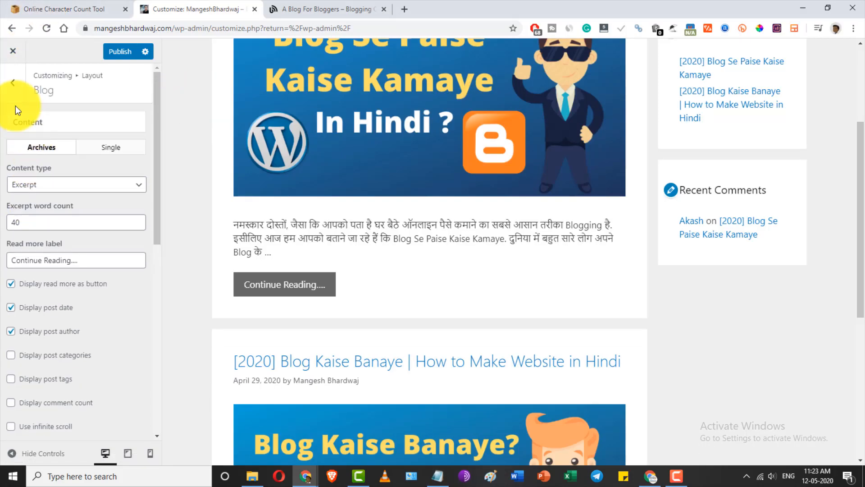
{"action": "left_click", "coordinate": [8, 86]}
{"action": "left_click", "coordinate": [7, 86]}
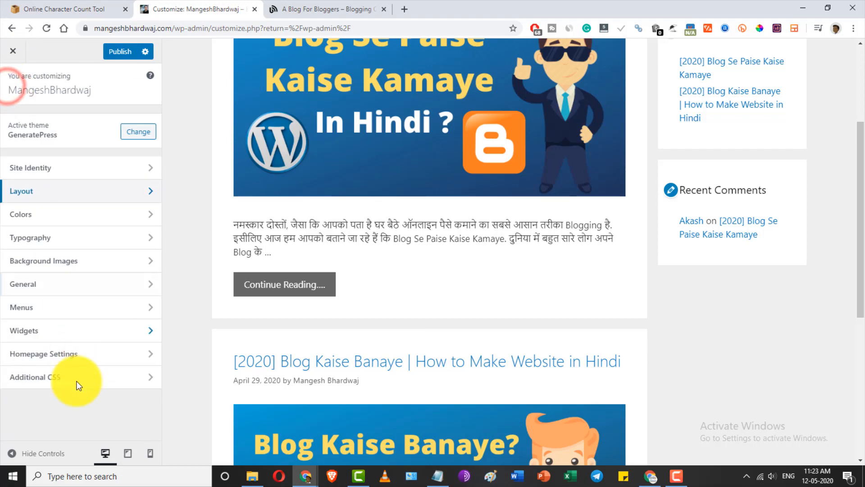
{"action": "left_click", "coordinate": [45, 372]}
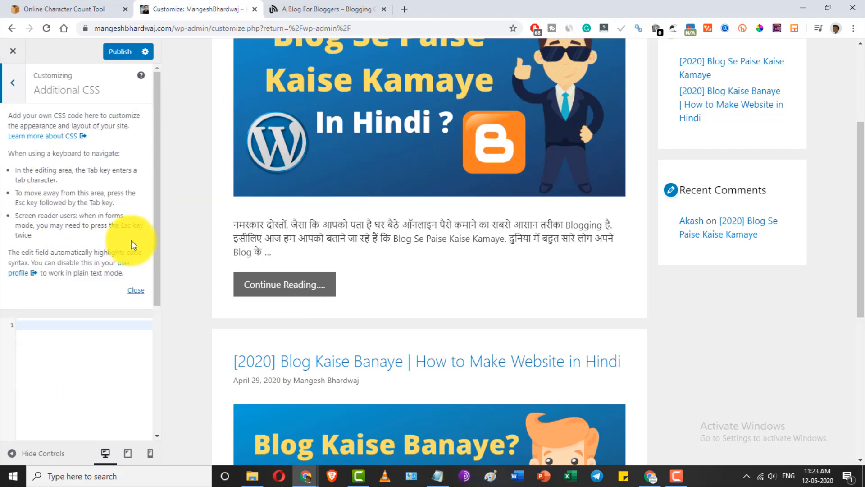
- Compare the date and author line of the first post in the preview with the one on the Blogging QnA blog
{"action": "scroll", "coordinate": [441, 343], "scroll_direction": "up", "scroll_amount": 4}
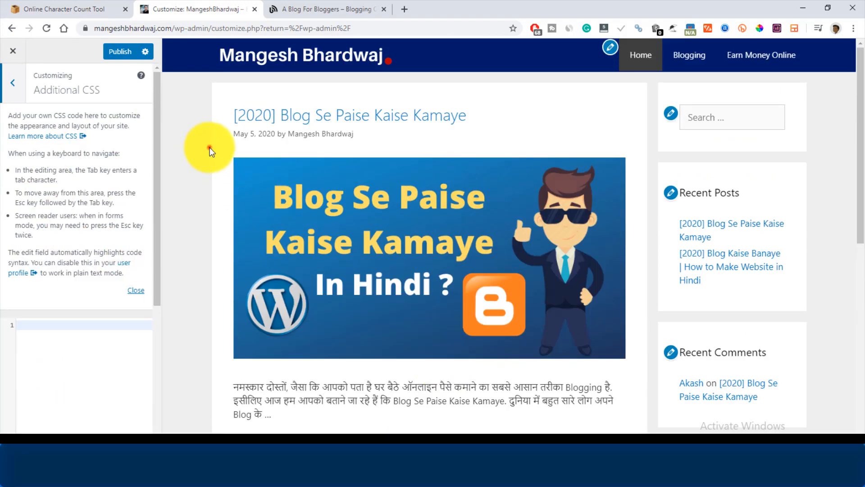
{"action": "scroll", "coordinate": [284, 408], "scroll_direction": "down", "scroll_amount": 1}
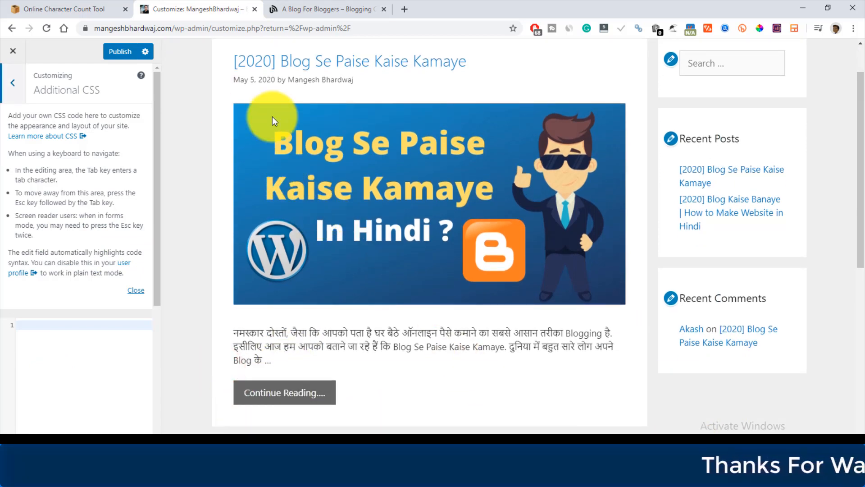
{"action": "left_click_drag", "start_coordinate": [224, 64], "coordinate": [375, 90]}
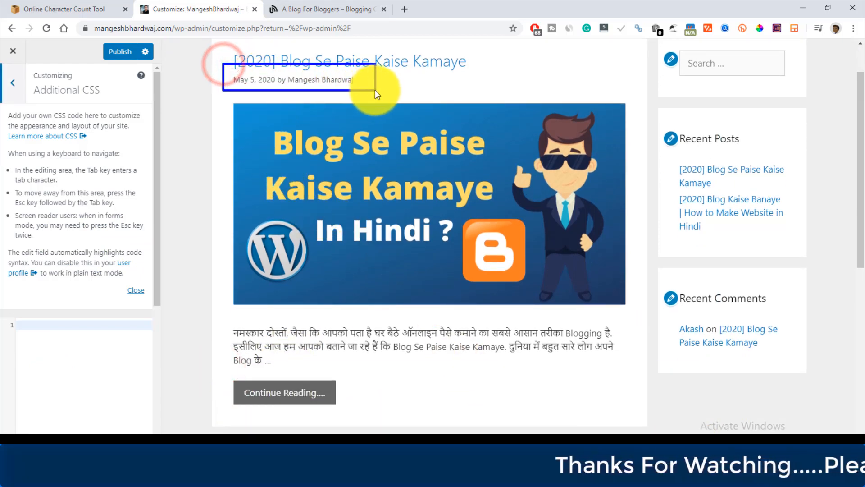
{"action": "left_click", "coordinate": [334, 9]}
{"action": "scroll", "coordinate": [263, 225], "scroll_direction": "up", "scroll_amount": 5}
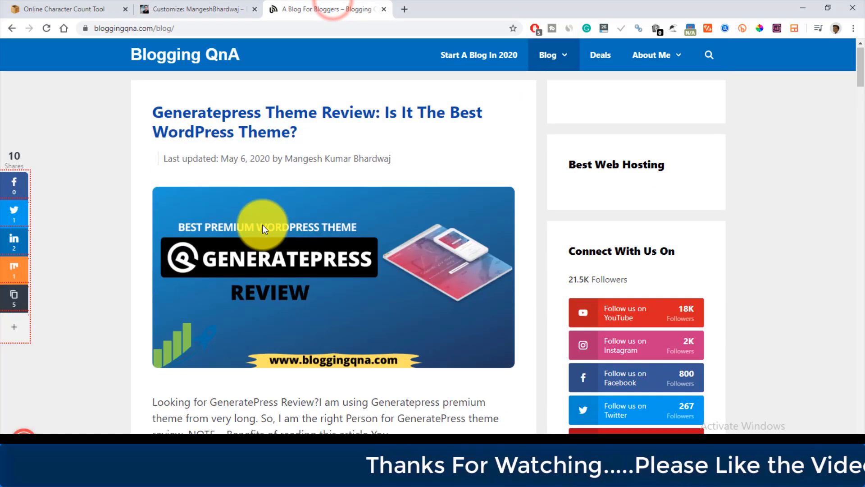
{"action": "left_click_drag", "start_coordinate": [155, 147], "coordinate": [409, 172]}
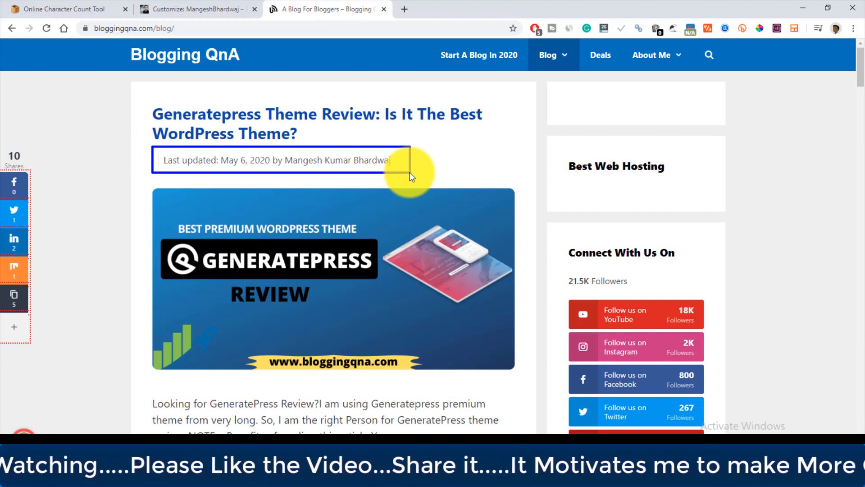
{"action": "left_click", "coordinate": [197, 9]}
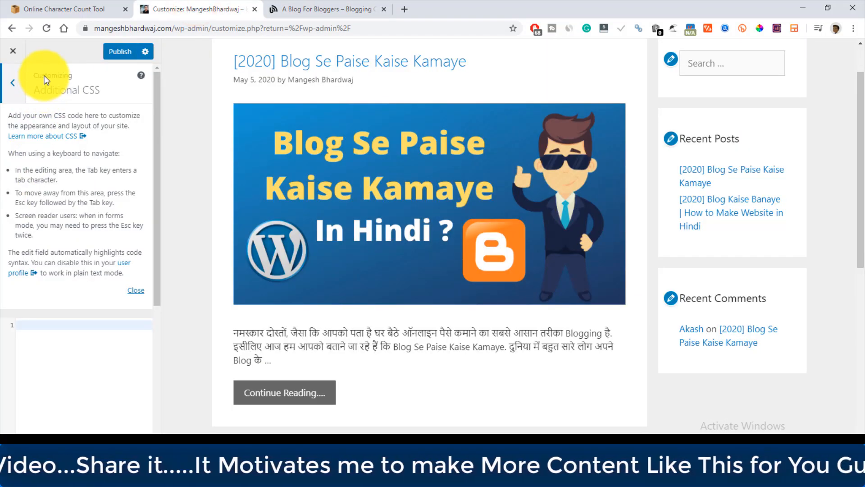
- Paste the copied rules into the Additional CSS editor and check the featured image, date line and Continue Reading button in the preview
{"action": "left_click", "coordinate": [77, 343]}
{"action": "key", "text": "ctrl+v"}
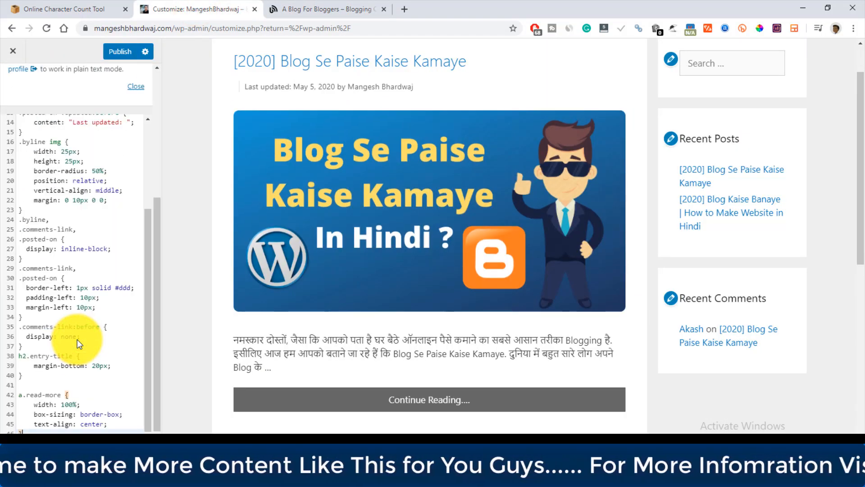
{"action": "scroll", "coordinate": [332, 299], "scroll_direction": "up", "scroll_amount": 1}
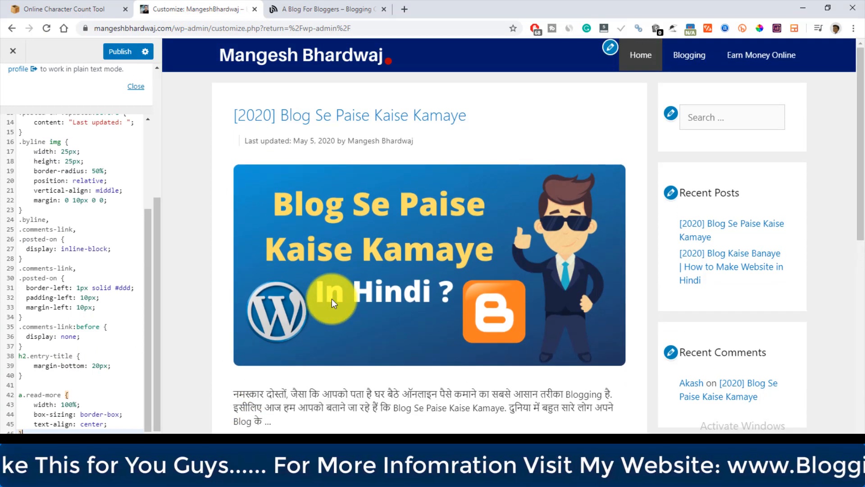
{"action": "mouse_move", "coordinate": [224, 150]}
{"action": "left_mouse_down"}
{"action": "mouse_move", "coordinate": [331, 218]}
{"action": "mouse_move", "coordinate": [683, 390]}
{"action": "left_mouse_up"}
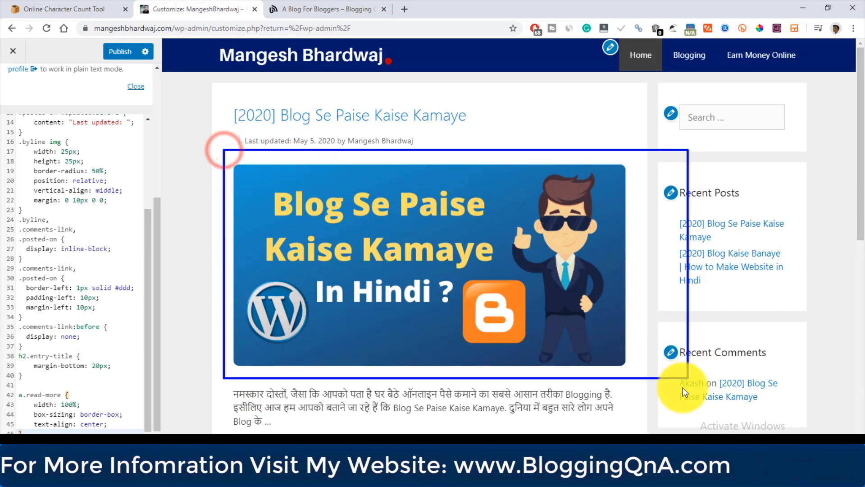
{"action": "mouse_move", "coordinate": [224, 128]}
{"action": "left_mouse_down"}
{"action": "mouse_move", "coordinate": [274, 141]}
{"action": "mouse_move", "coordinate": [511, 155]}
{"action": "left_mouse_up"}
{"action": "key", "text": "Escape"}
{"action": "scroll", "coordinate": [502, 163], "scroll_direction": "down", "scroll_amount": 1}
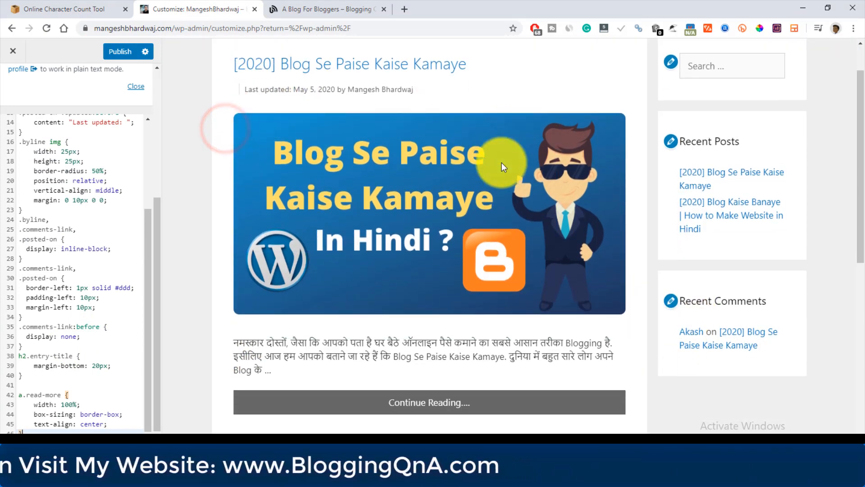
{"action": "scroll", "coordinate": [502, 162], "scroll_direction": "down", "scroll_amount": 1}
{"action": "mouse_move", "coordinate": [225, 318]}
{"action": "left_mouse_down"}
{"action": "mouse_move", "coordinate": [562, 384]}
{"action": "mouse_move", "coordinate": [667, 385]}
{"action": "left_mouse_up"}
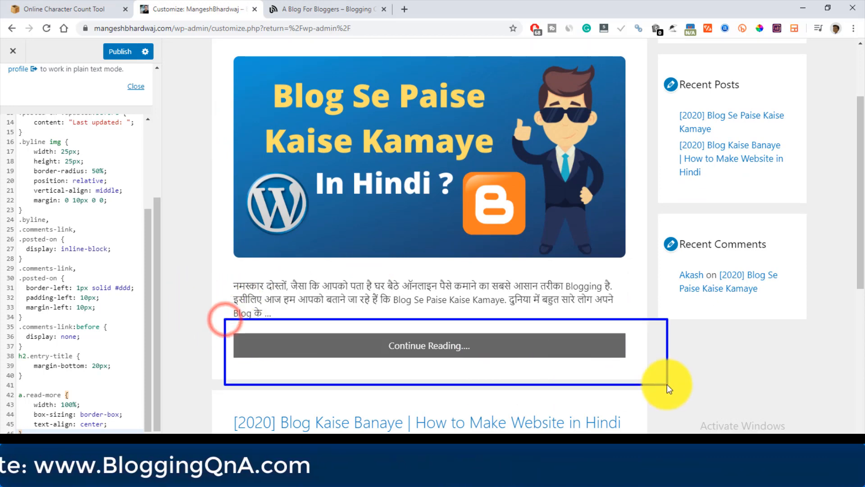
{"action": "key", "text": "Escape"}
- Find the footer tasks in the customization checklist and examine the current footer in the site preview
{"action": "left_click", "coordinate": [34, 9]}
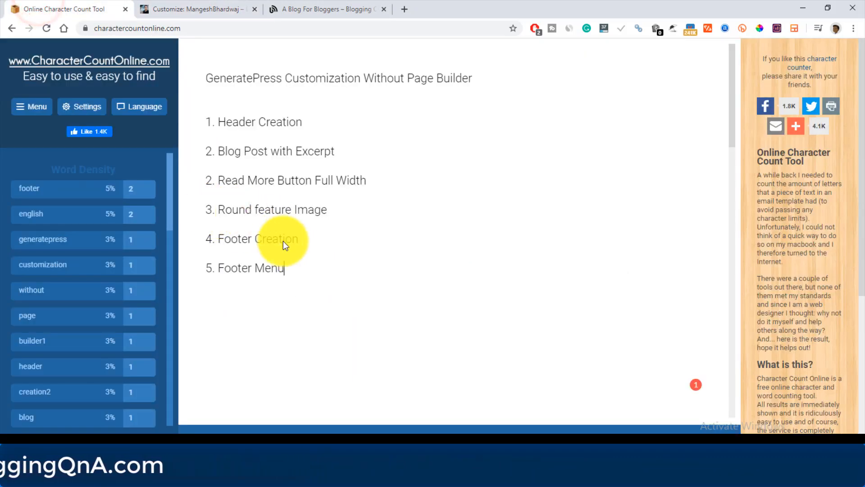
{"action": "left_click_drag", "start_coordinate": [314, 265], "coordinate": [335, 262]}
{"action": "key", "text": "Escape"}
{"action": "left_click", "coordinate": [194, 8]}
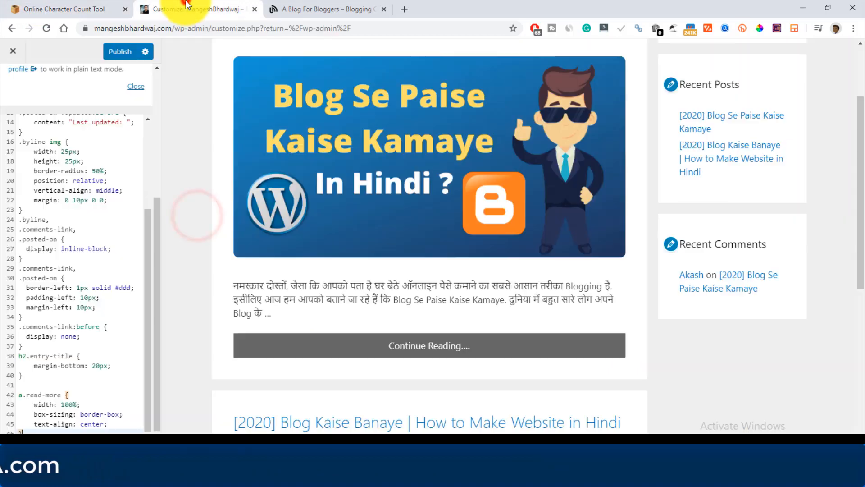
{"action": "scroll", "coordinate": [460, 401], "scroll_direction": "down", "scroll_amount": 6}
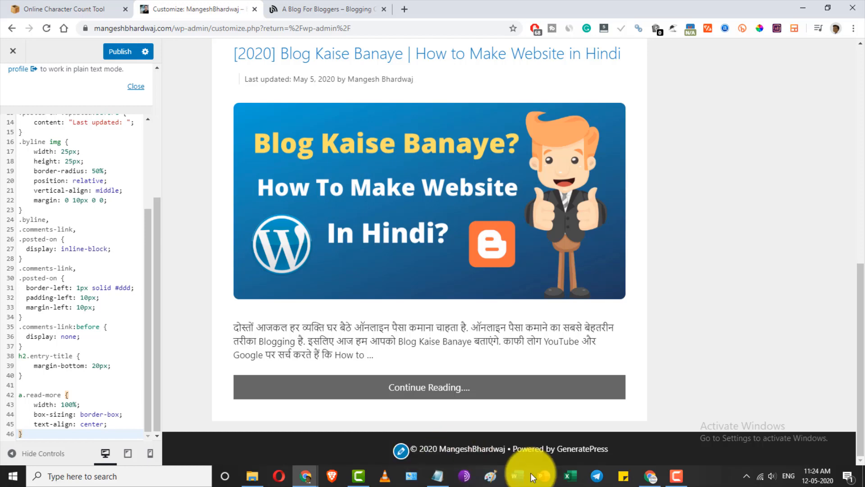
- Open the Footer layout settings at the Copyright field and locate the matching credit line in the preview footer
{"action": "scroll", "coordinate": [67, 148], "scroll_direction": "up", "scroll_amount": 8}
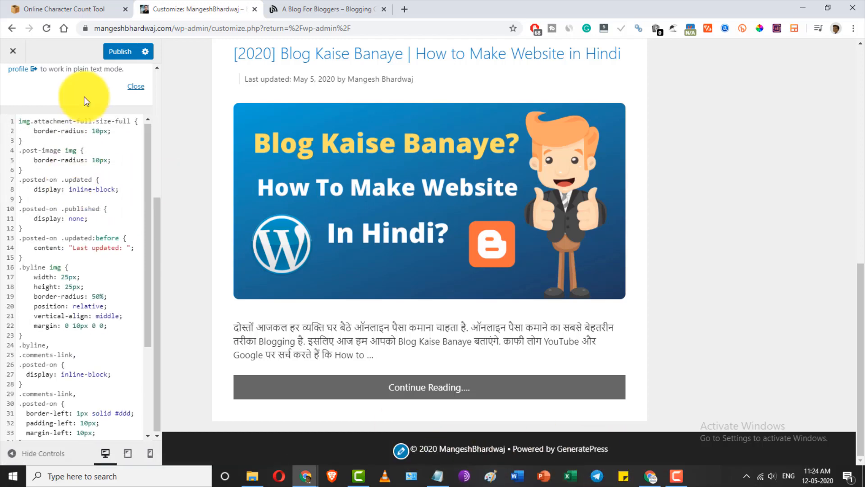
{"action": "left_click", "coordinate": [13, 82]}
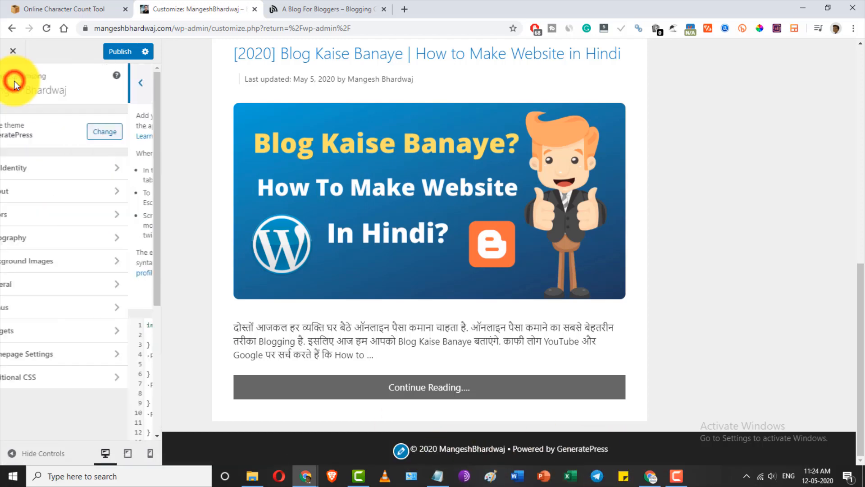
{"action": "left_click", "coordinate": [38, 194]}
{"action": "left_click", "coordinate": [72, 310]}
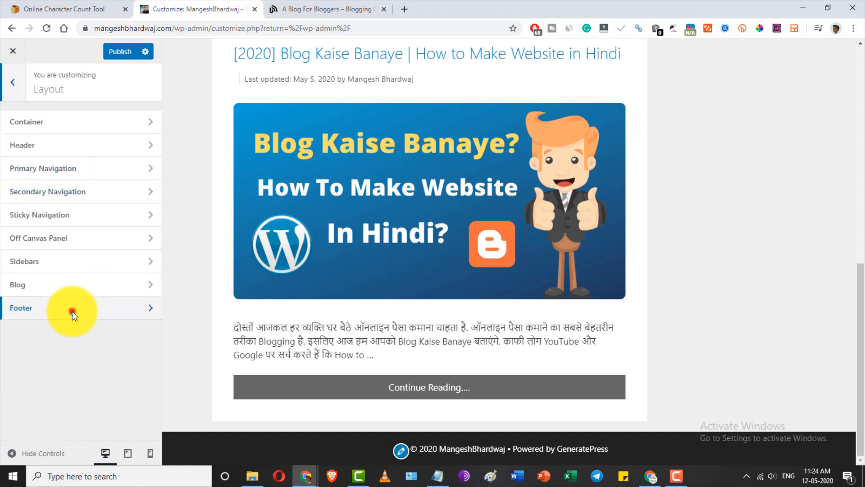
{"action": "scroll", "coordinate": [89, 365], "scroll_direction": "down", "scroll_amount": 2}
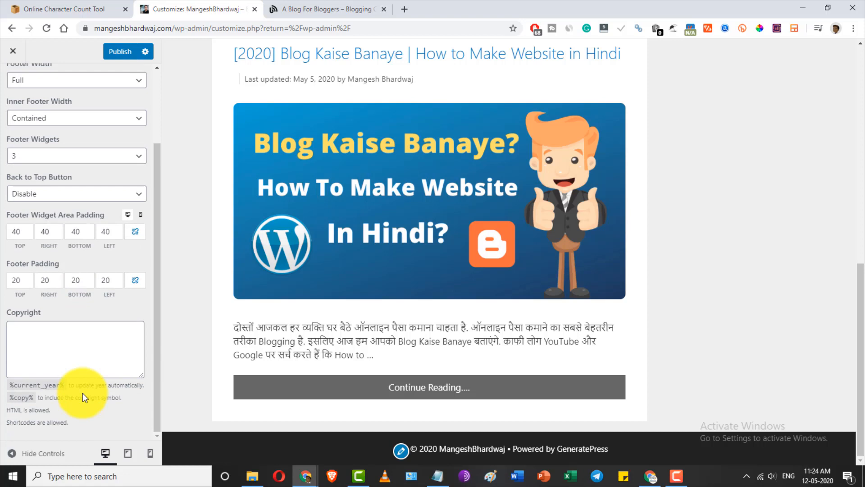
{"action": "left_click", "coordinate": [57, 331]}
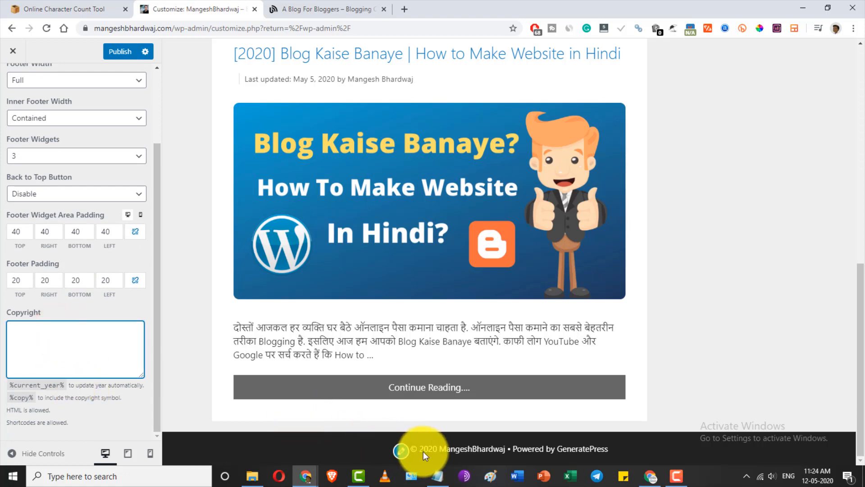
{"action": "left_click_drag", "start_coordinate": [411, 445], "coordinate": [619, 452]}
- Try a "created by" credit with the site owner's name as the footer copyright text, and clear the field again
{"action": "left_click", "coordinate": [64, 330]}
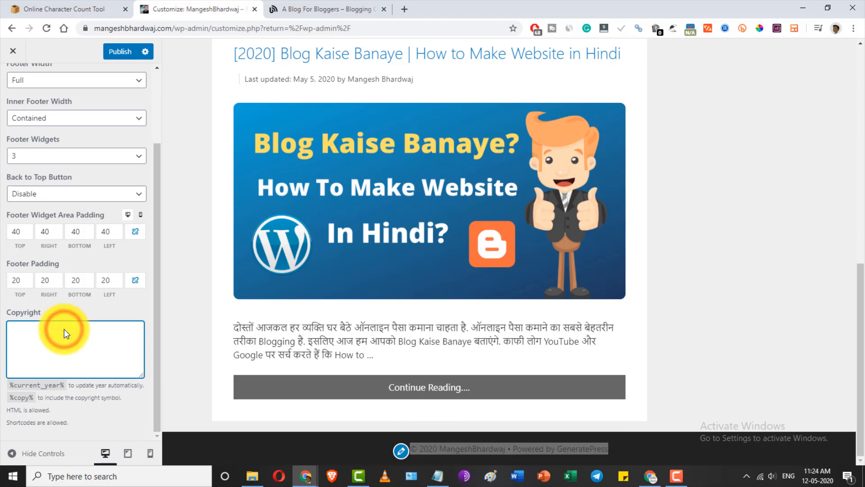
{"action": "type", "text": "created by m"}
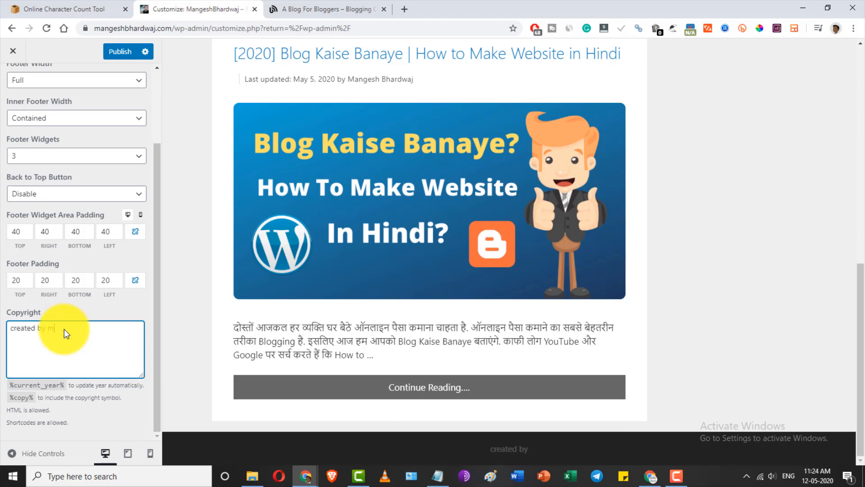
{"action": "type", "text": "angesh bhardwaj"}
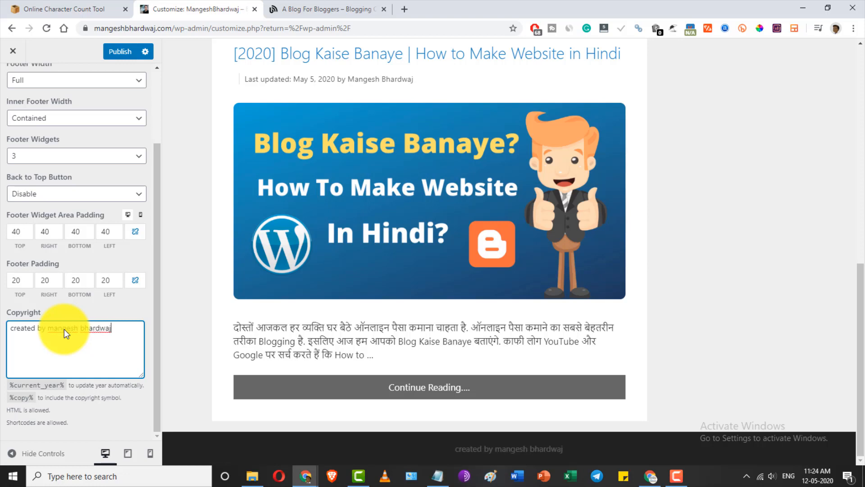
{"action": "left_click_drag", "start_coordinate": [112, 328], "coordinate": [45, 328]}
{"action": "left_click", "coordinate": [45, 328]}
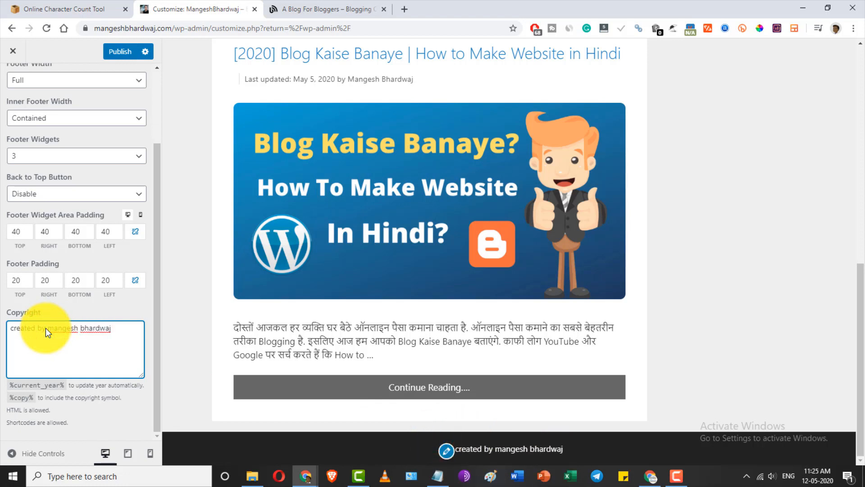
{"action": "key", "text": "ctrl+a"}
{"action": "key", "text": "BackSpace"}
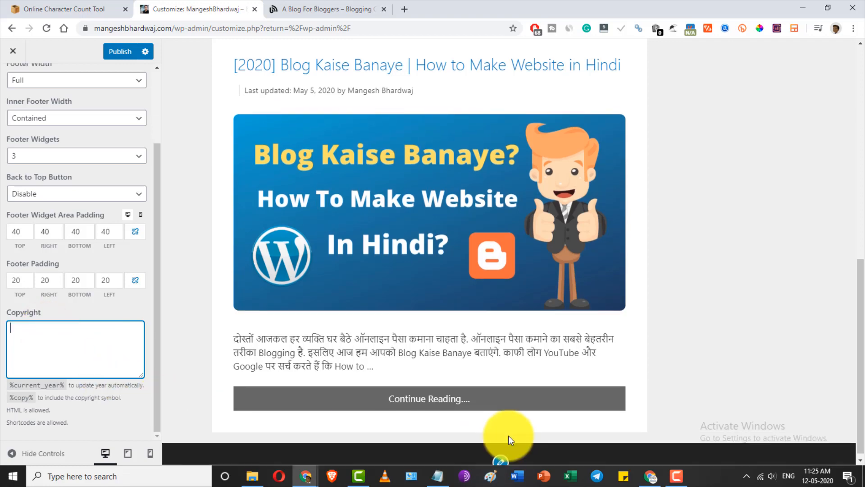
- Examine the copyright text and menu links in the footer of the Blogging QnA blog
{"action": "left_click", "coordinate": [329, 9]}
{"action": "scroll", "coordinate": [634, 334], "scroll_direction": "down", "scroll_amount": 10}
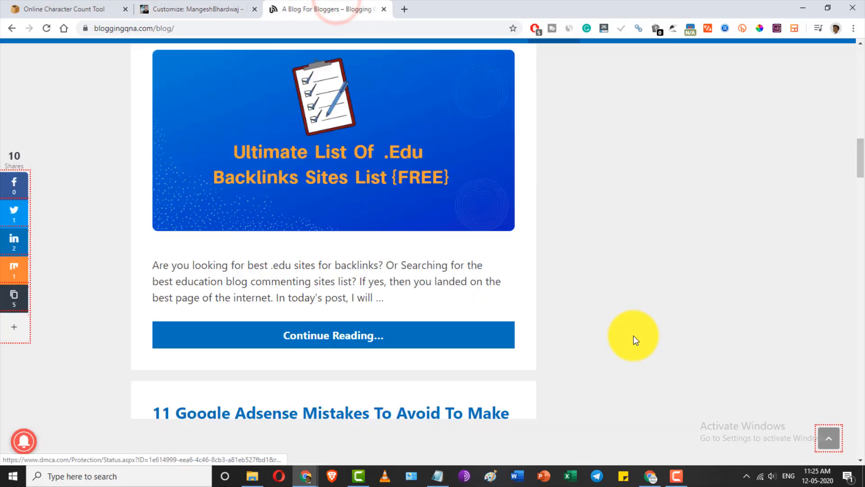
{"action": "scroll", "coordinate": [635, 341], "scroll_direction": "down", "scroll_amount": 20}
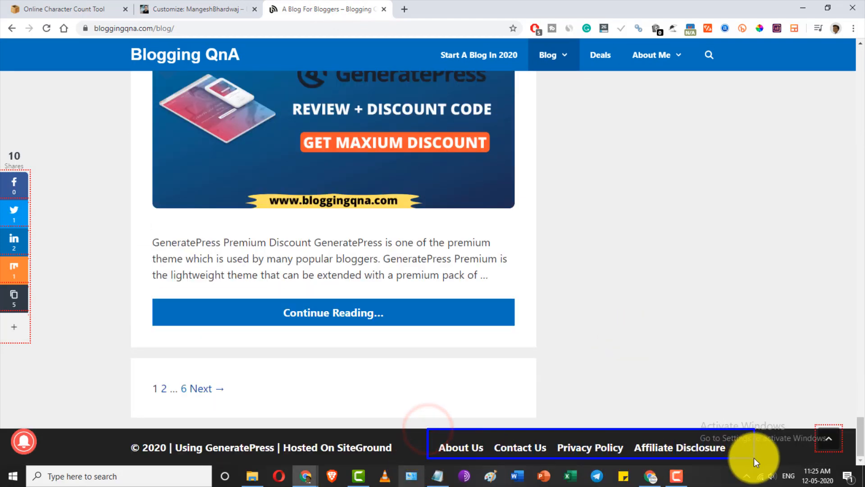
- Return to the site customizer and add a Navigation Menu widget to the Footer Bar widget area
{"action": "left_click", "coordinate": [225, 6]}
{"action": "scroll", "coordinate": [127, 213], "scroll_direction": "up", "scroll_amount": 3}
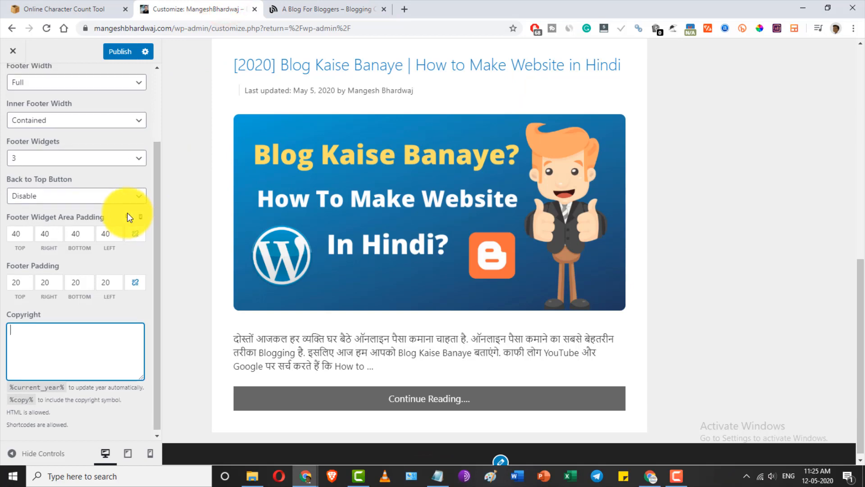
{"action": "scroll", "coordinate": [127, 213], "scroll_direction": "down", "scroll_amount": 2}
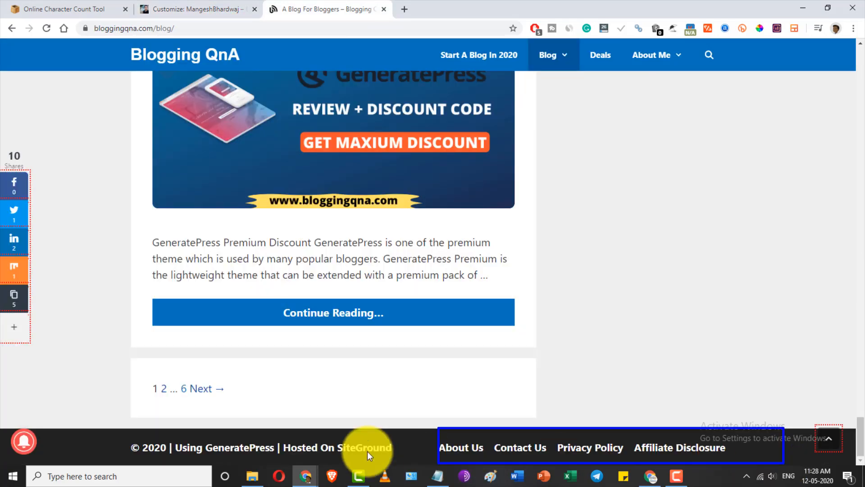
{"action": "left_click", "coordinate": [179, 5]}
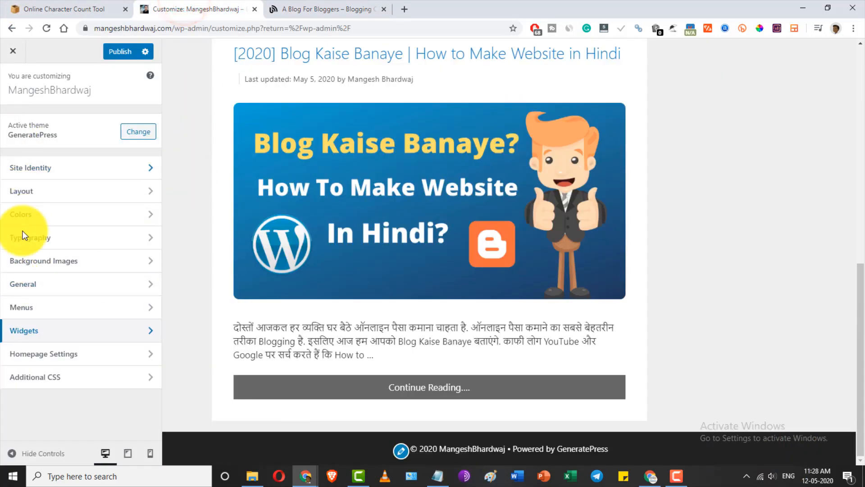
{"action": "left_click", "coordinate": [32, 332]}
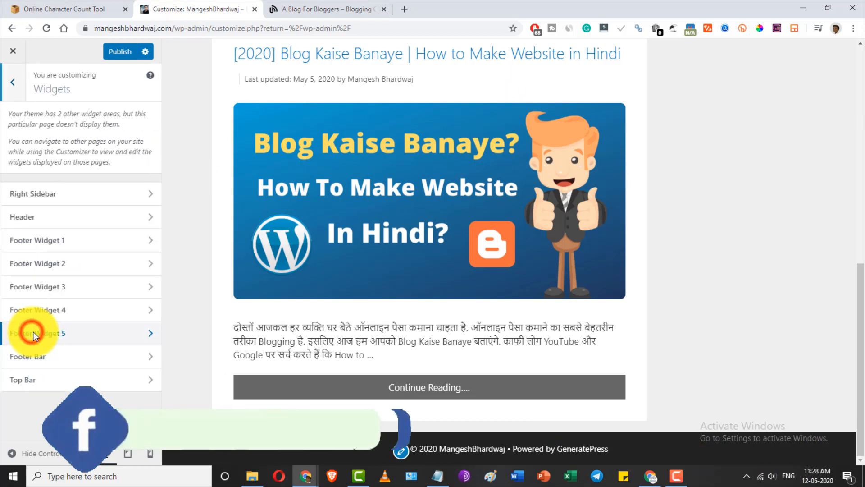
{"action": "left_click", "coordinate": [70, 355]}
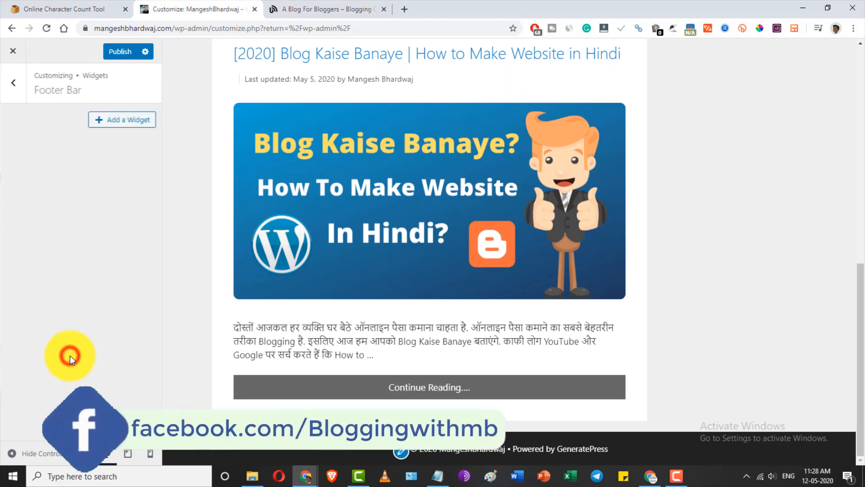
{"action": "left_click", "coordinate": [125, 125]}
{"action": "type", "text": "menu"}
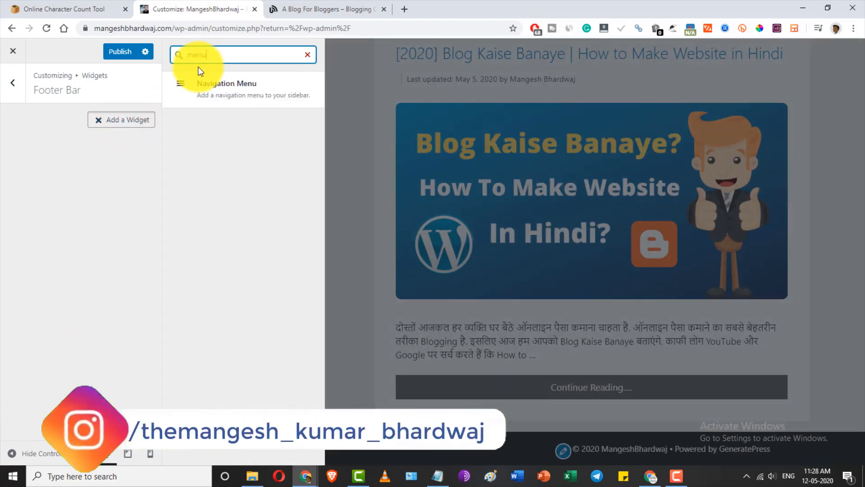
{"action": "left_click", "coordinate": [207, 88]}
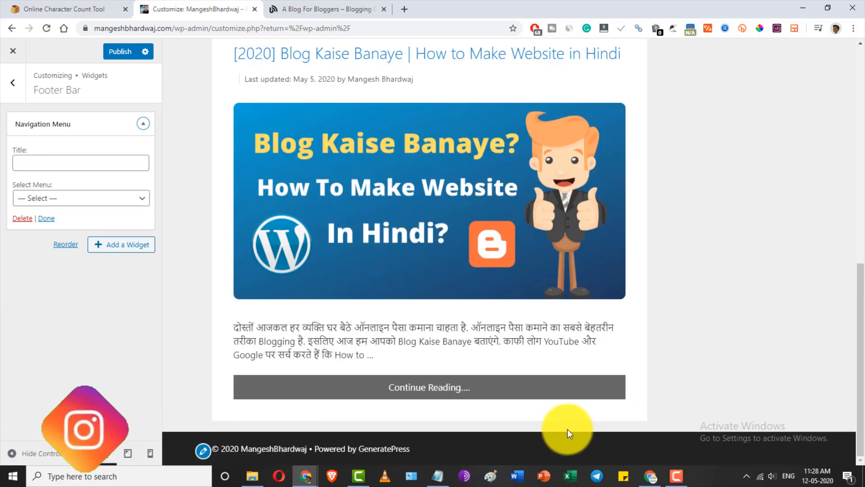
- Check which menus can be selected for the Footer Bar's Navigation Menu widget
{"action": "mouse_move", "coordinate": [556, 430]}
{"action": "left_mouse_down"}
{"action": "mouse_move", "coordinate": [740, 469]}
{"action": "mouse_move", "coordinate": [821, 459]}
{"action": "left_mouse_up"}
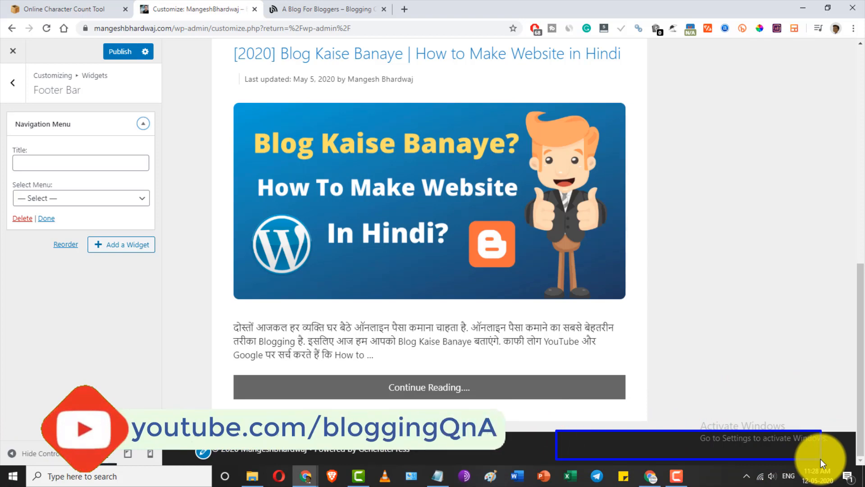
{"action": "left_click", "coordinate": [110, 200]}
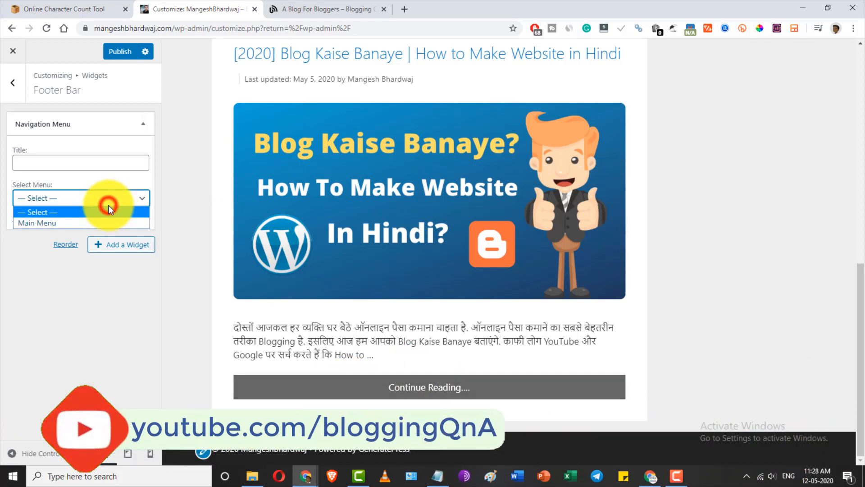
{"action": "left_click", "coordinate": [109, 204]}
{"action": "left_click", "coordinate": [89, 165]}
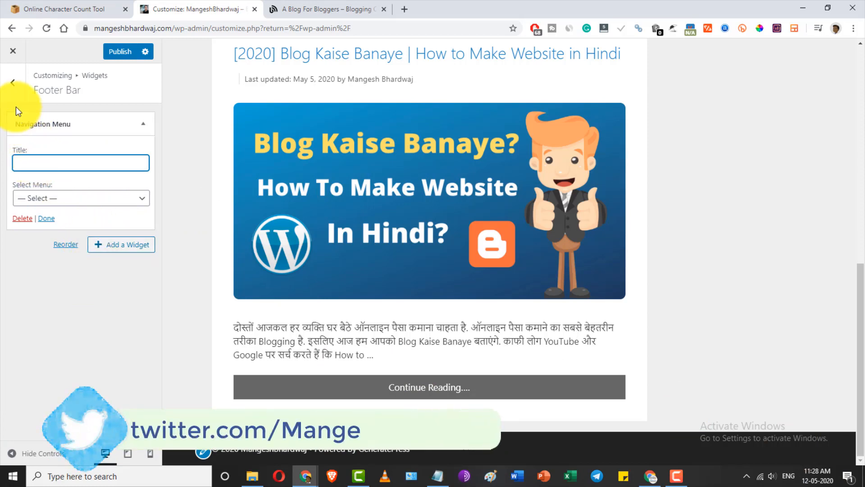
- Create a new menu named "Footer Menu" without assigning it to any menu location
{"action": "left_click", "coordinate": [13, 86]}
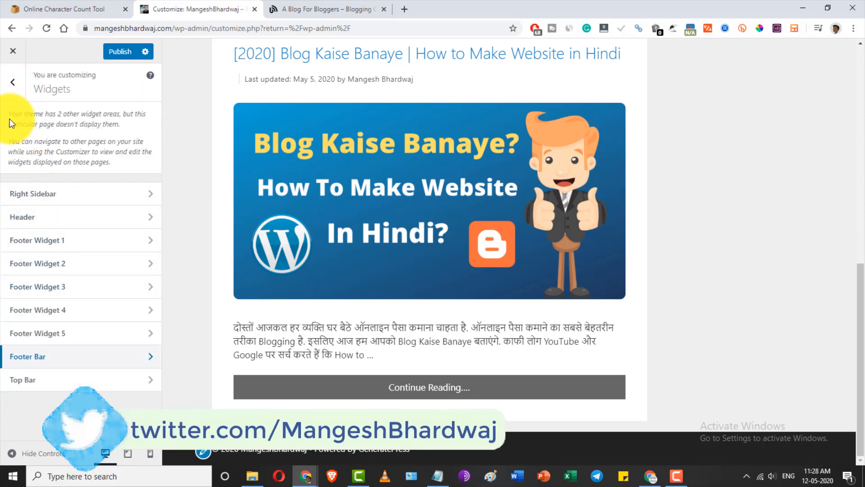
{"action": "left_click", "coordinate": [8, 89]}
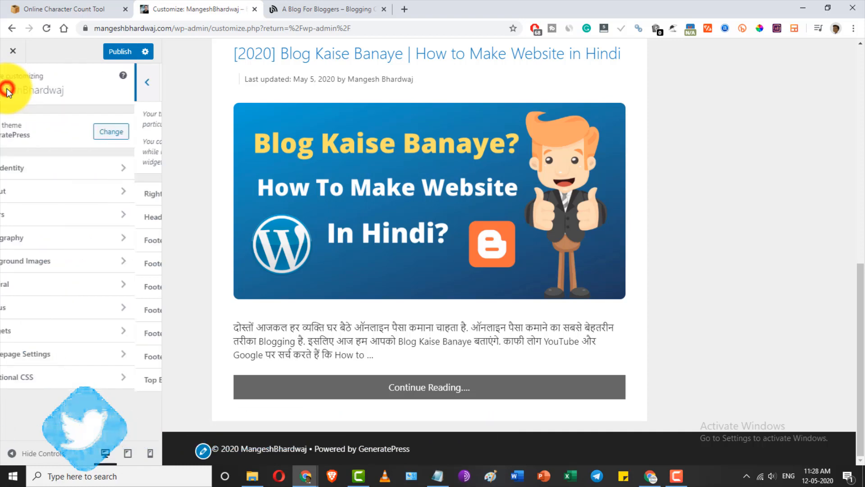
{"action": "left_click", "coordinate": [56, 311]}
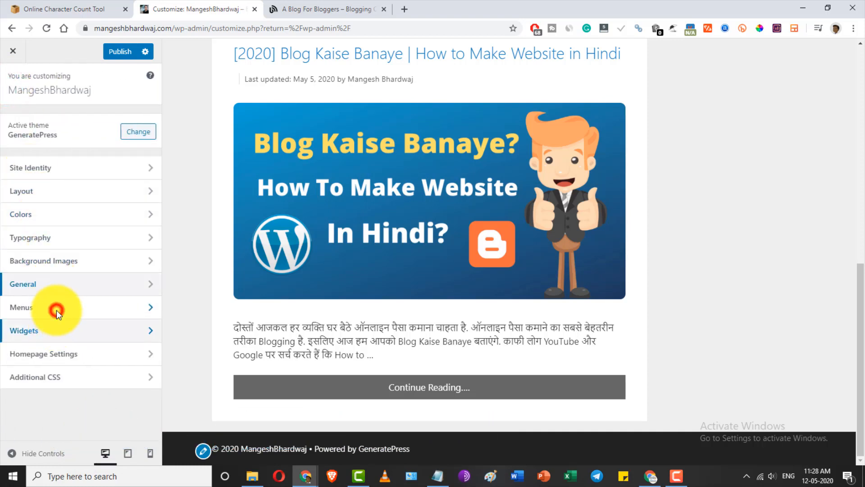
{"action": "left_click", "coordinate": [125, 175]}
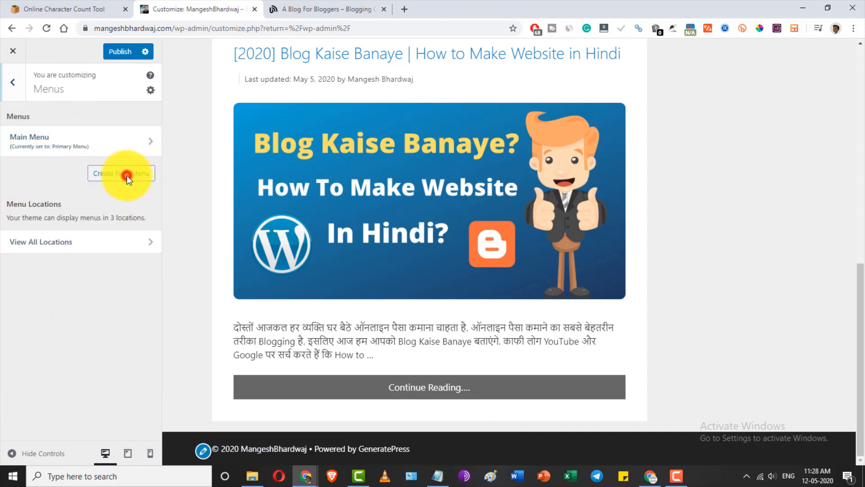
{"action": "left_click", "coordinate": [73, 139]}
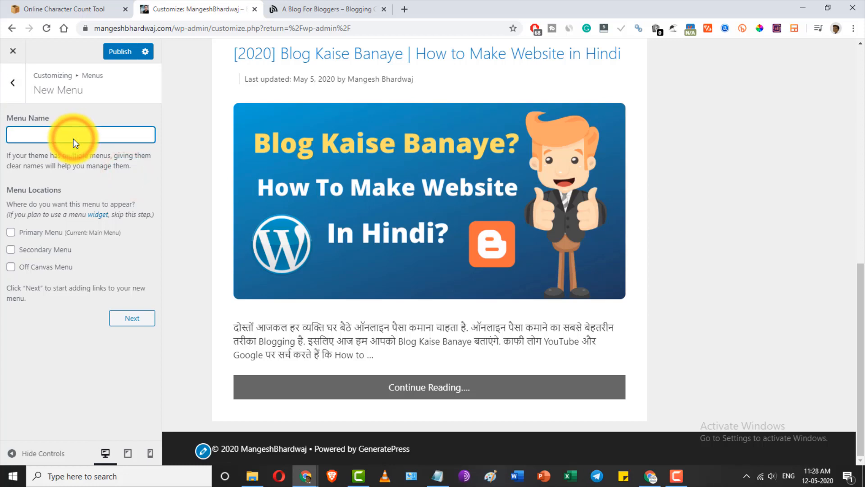
{"action": "type", "text": "Footer"}
{"action": "type", "text": "Menu"}
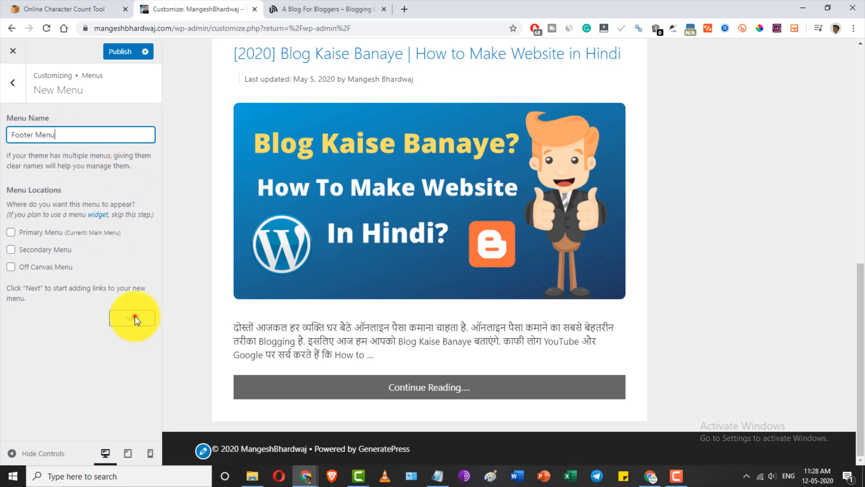
{"action": "left_click", "coordinate": [135, 315]}
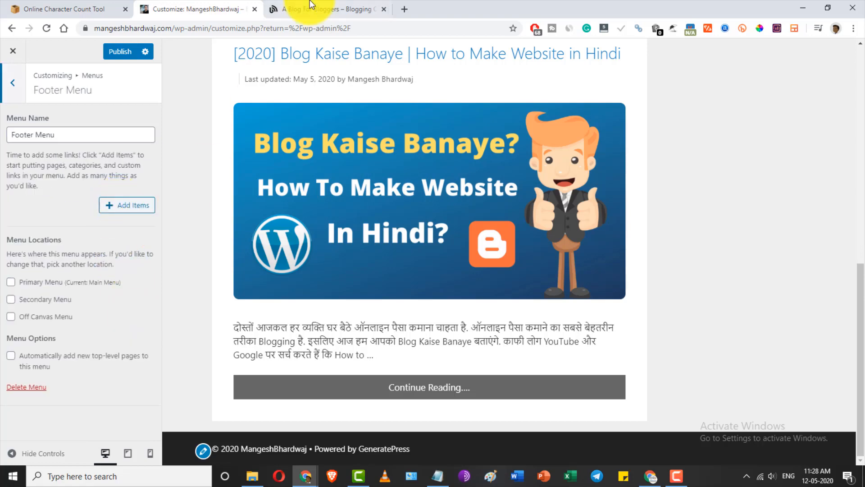
- Add Home, Affiliate Disclosure, Disclaimer, Contact Us and About Us to the Footer Menu, using the Blogging QnA footer as reference
{"action": "left_click", "coordinate": [310, 7]}
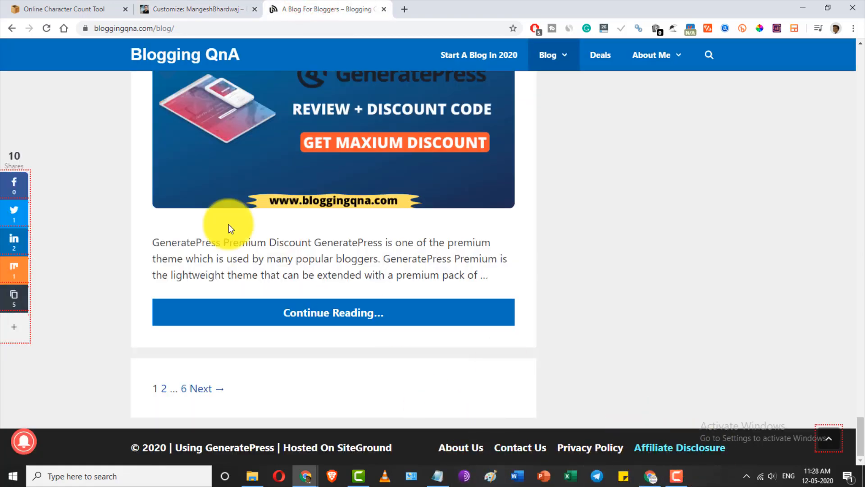
{"action": "left_click", "coordinate": [185, 7]}
{"action": "left_click", "coordinate": [111, 206]}
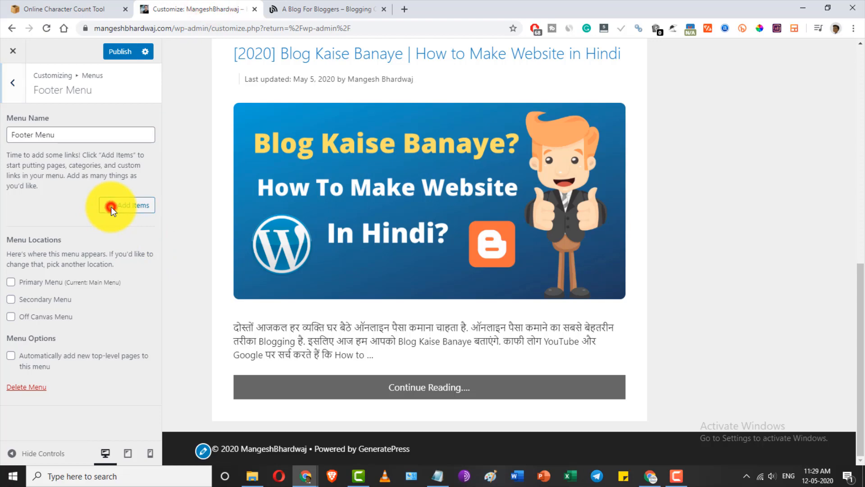
{"action": "left_click", "coordinate": [178, 131]}
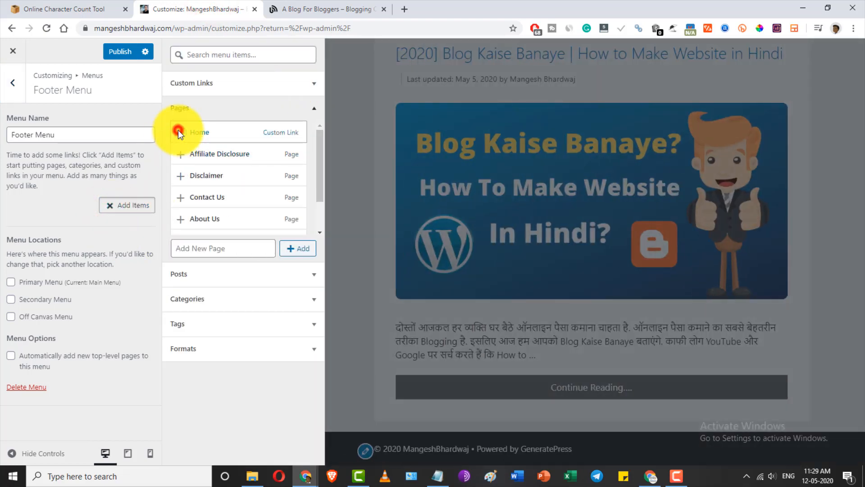
{"action": "left_click", "coordinate": [180, 155]}
{"action": "left_click", "coordinate": [181, 175]}
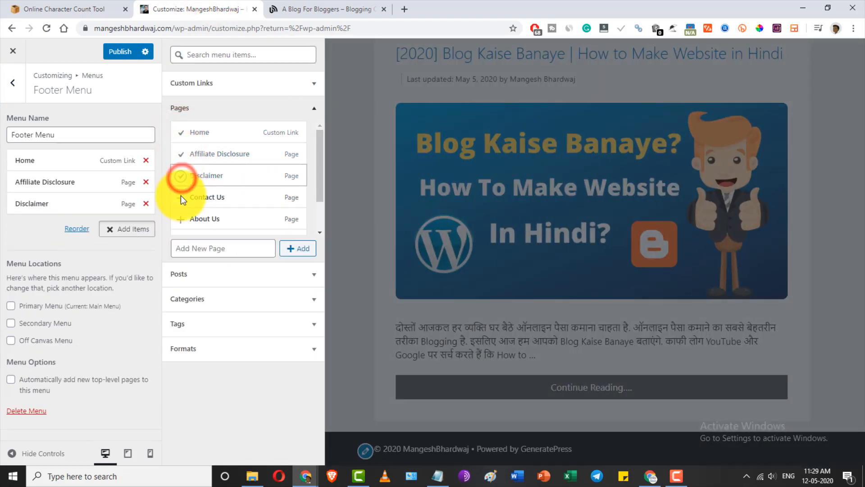
{"action": "left_click", "coordinate": [181, 200]}
{"action": "left_click", "coordinate": [181, 219]}
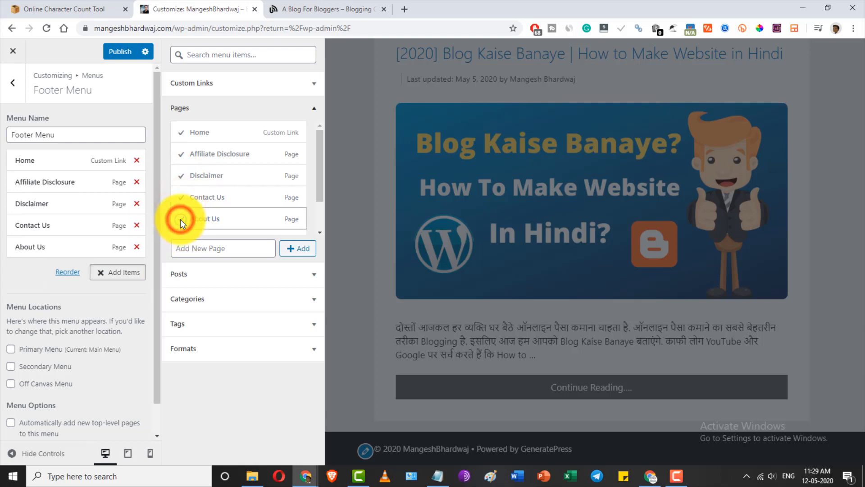
- Title the Footer Bar's Navigation Menu widget "fotter menu" and assign the Footer Menu to it
{"action": "left_click", "coordinate": [14, 92]}
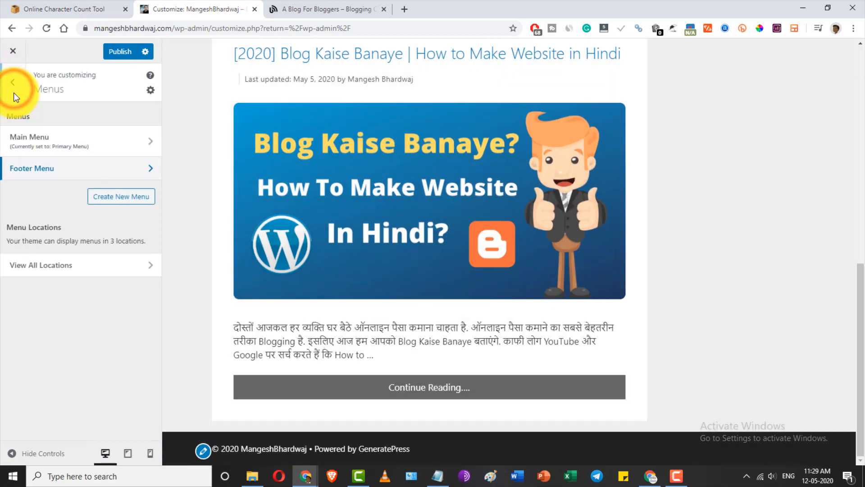
{"action": "left_click", "coordinate": [14, 88]}
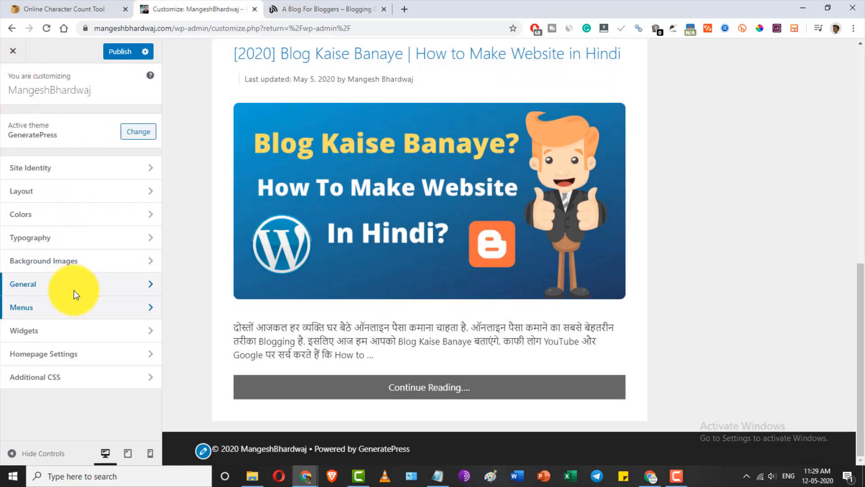
{"action": "left_click", "coordinate": [72, 333]}
{"action": "left_click", "coordinate": [45, 357]}
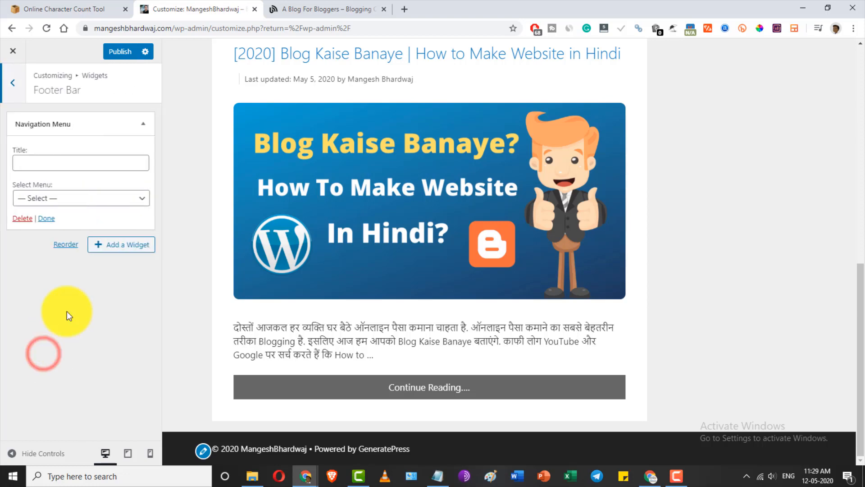
{"action": "left_click", "coordinate": [82, 163]}
{"action": "type", "text": "fotter menu"}
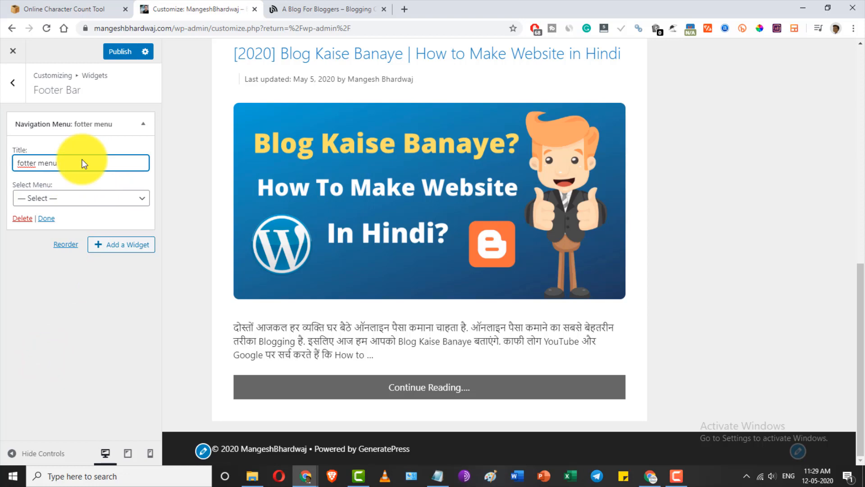
{"action": "left_click", "coordinate": [77, 196]}
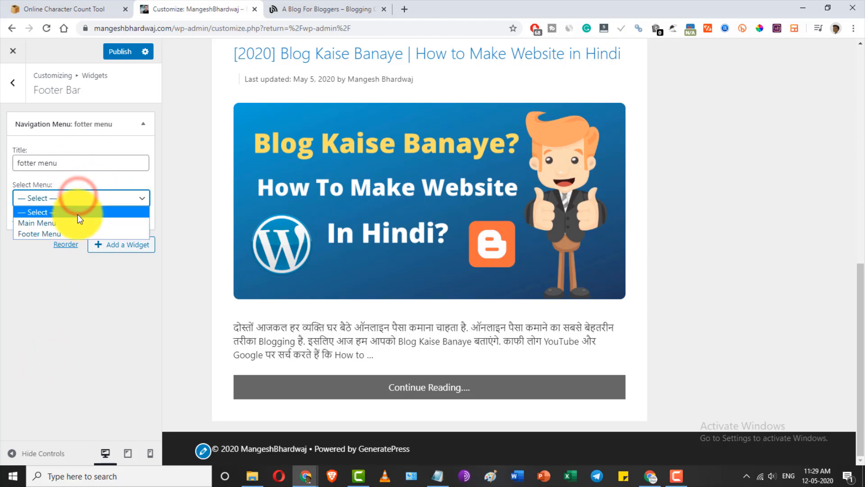
{"action": "left_click", "coordinate": [60, 233]}
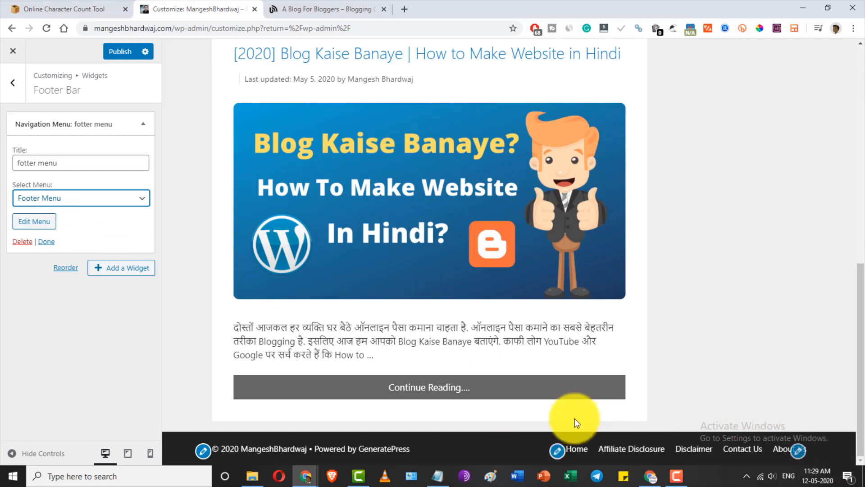
- Review the footer menu and overall page in the site preview, comparing them with the customization checklist and the Blogging QnA blog
{"action": "mouse_move", "coordinate": [522, 419]}
{"action": "left_mouse_down"}
{"action": "mouse_move", "coordinate": [658, 453]}
{"action": "mouse_move", "coordinate": [792, 463]}
{"action": "left_mouse_up"}
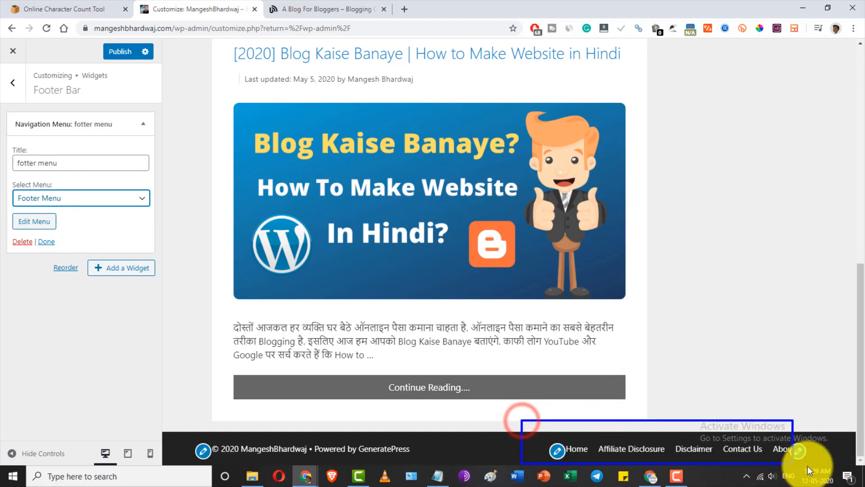
{"action": "scroll", "coordinate": [449, 305], "scroll_direction": "up", "scroll_amount": 10}
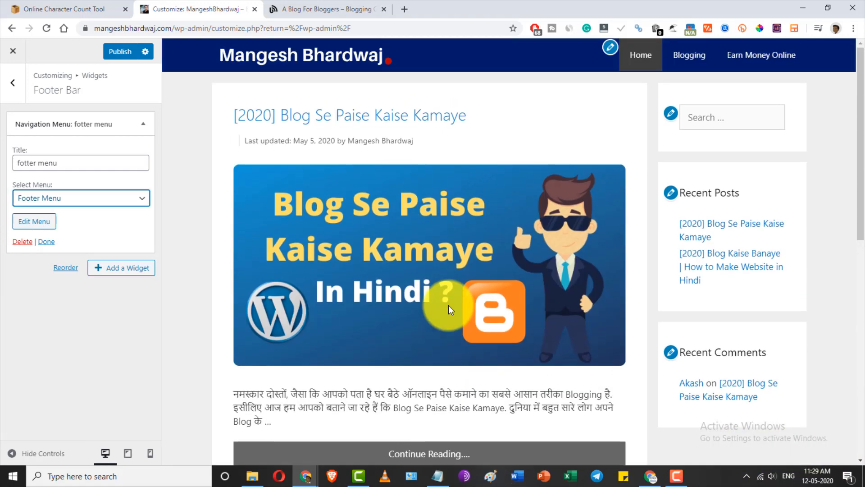
{"action": "left_click", "coordinate": [24, 6]}
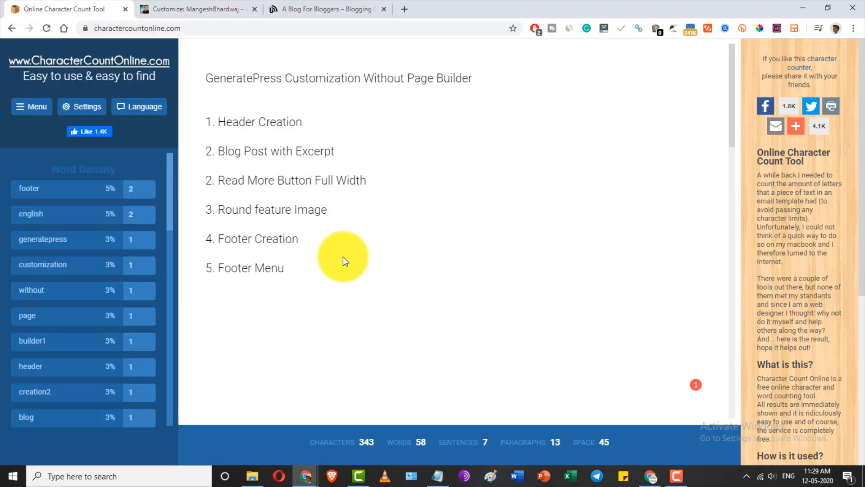
{"action": "left_click", "coordinate": [362, 5]}
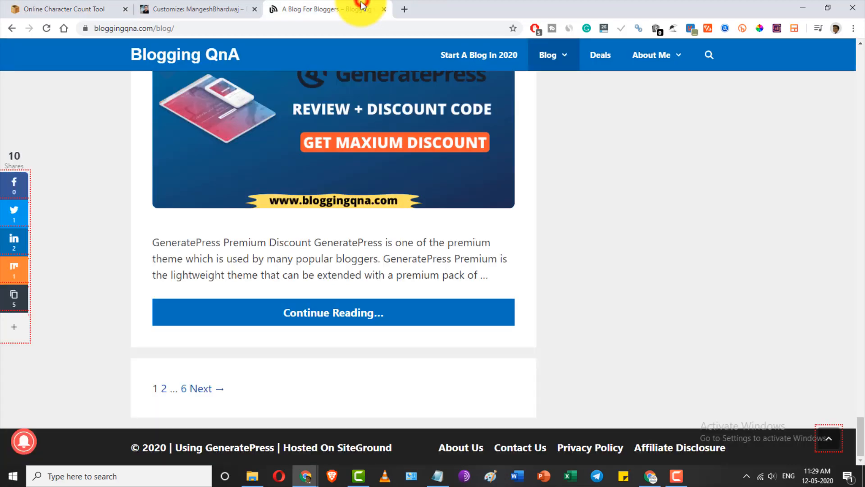
{"action": "left_click", "coordinate": [237, 8]}
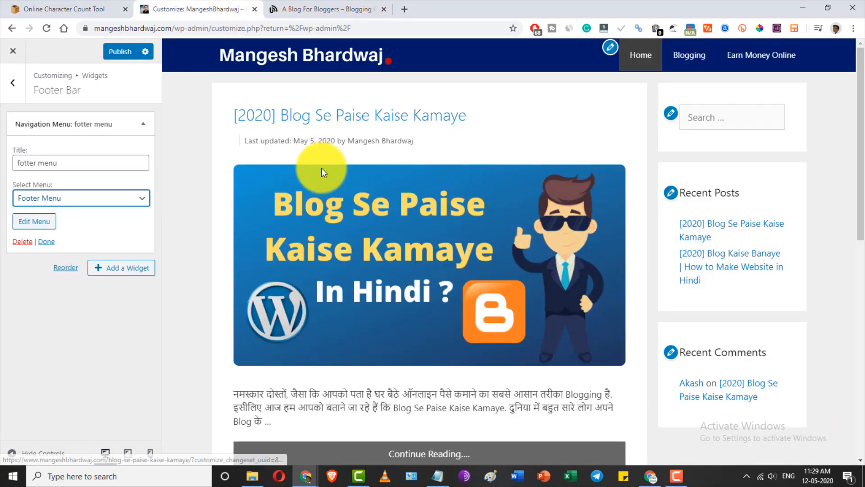
{"action": "left_click", "coordinate": [343, 8]}
{"action": "scroll", "coordinate": [375, 182], "scroll_direction": "up", "scroll_amount": 10}
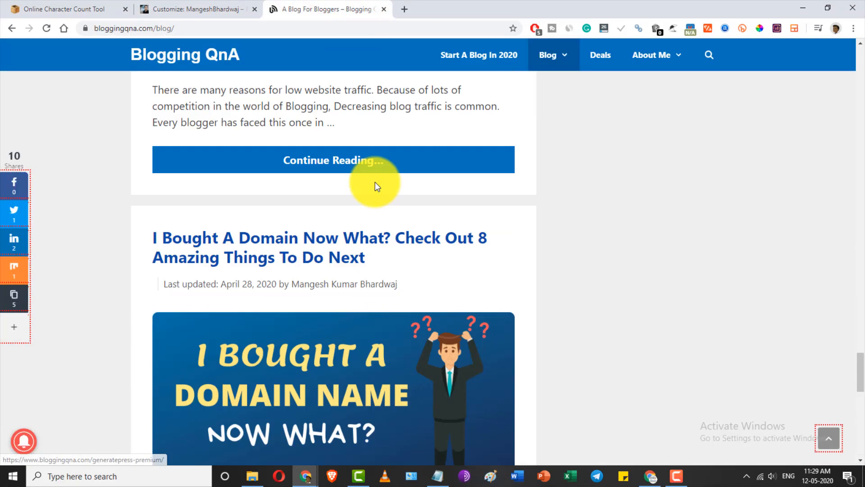
{"action": "scroll", "coordinate": [375, 182], "scroll_direction": "up", "scroll_amount": 7}
{"action": "left_click", "coordinate": [225, 9]}
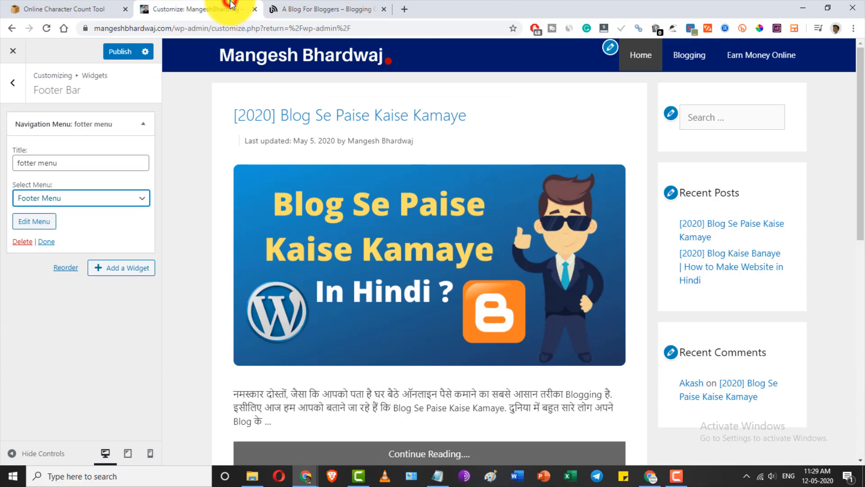
- Publish the footer menu changes and return to the main list of customization sections
{"action": "left_click", "coordinate": [124, 48]}
{"action": "left_click", "coordinate": [19, 89]}
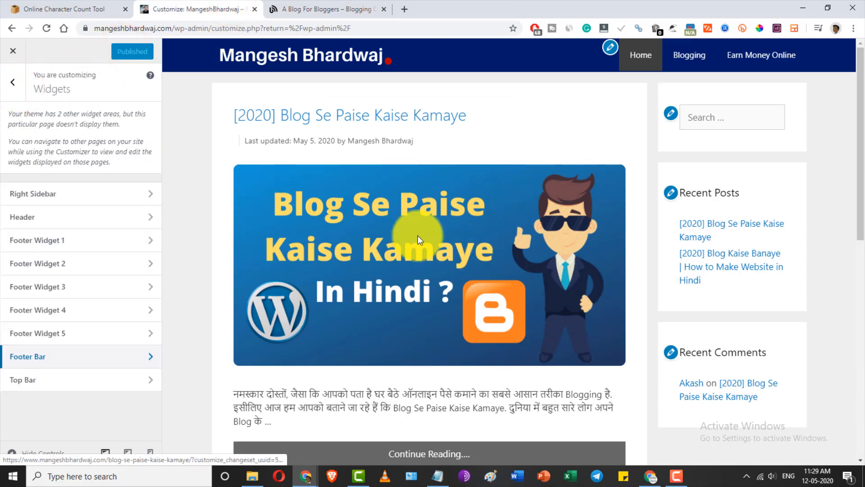
{"action": "left_click", "coordinate": [13, 81]}
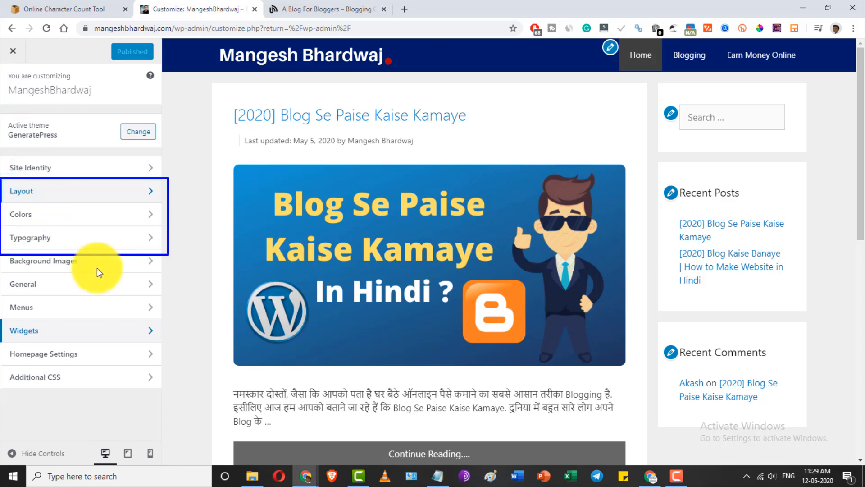
- In the button color settings, set the button background to blue #1e72bd
{"action": "left_click", "coordinate": [69, 216]}
{"action": "scroll", "coordinate": [430, 300], "scroll_direction": "down", "scroll_amount": 5}
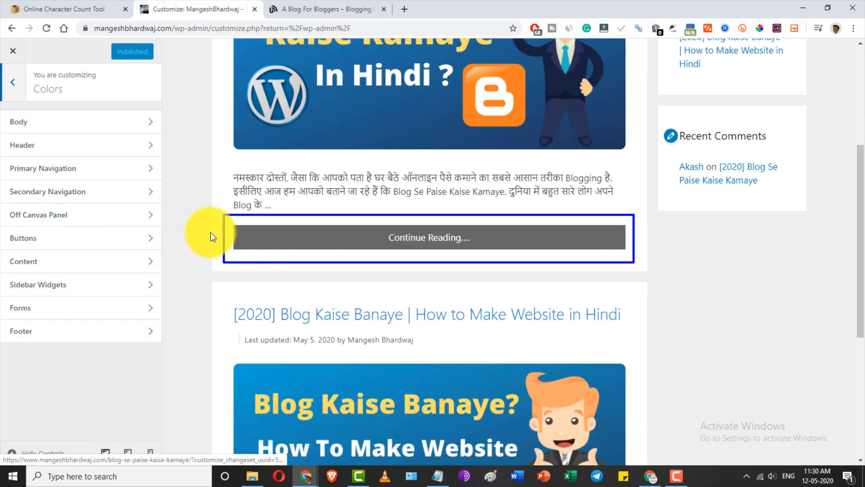
{"action": "left_click", "coordinate": [11, 83]}
{"action": "left_click", "coordinate": [44, 211]}
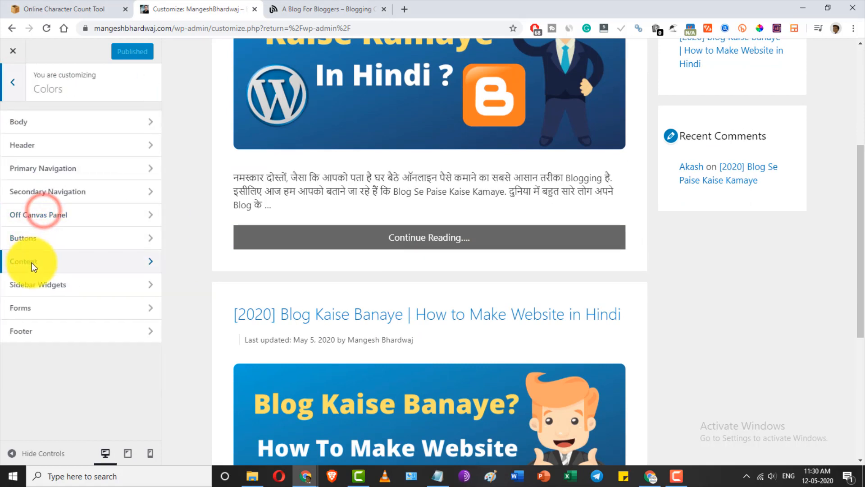
{"action": "left_click", "coordinate": [45, 238]}
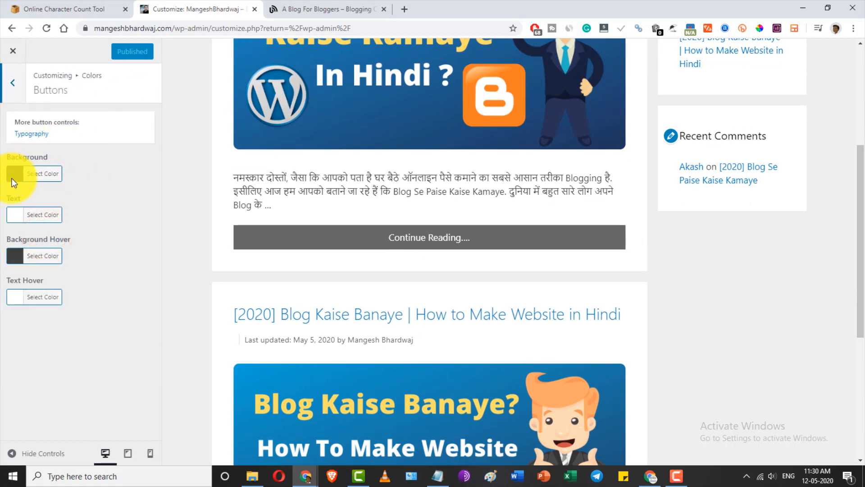
{"action": "left_click", "coordinate": [14, 176]}
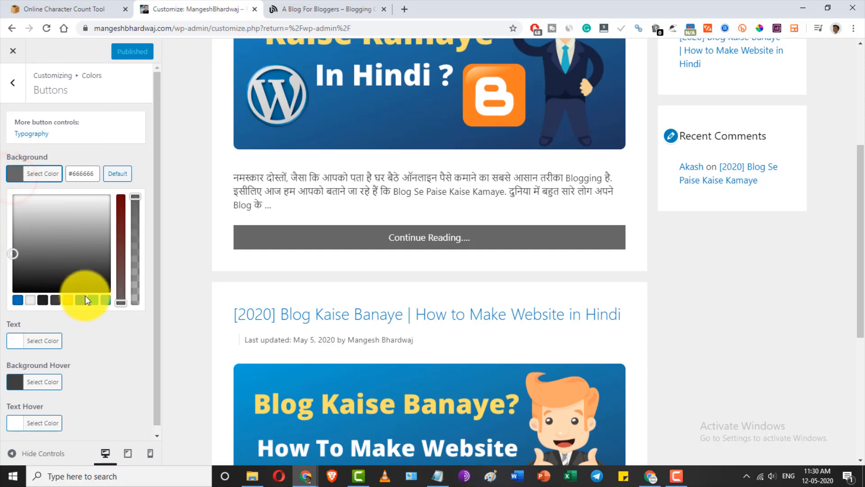
{"action": "left_click", "coordinate": [83, 300]}
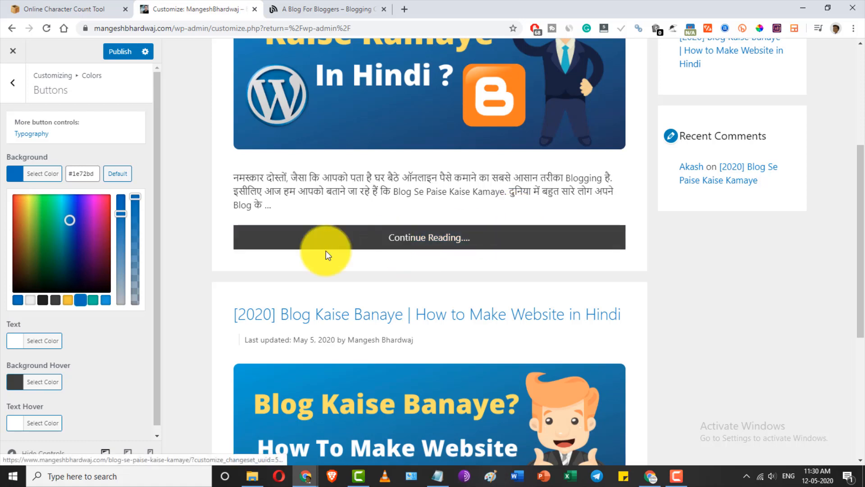
- Set the button's hover background color to orange #c45b0b and publish the changes
{"action": "scroll", "coordinate": [78, 353], "scroll_direction": "down", "scroll_amount": 1}
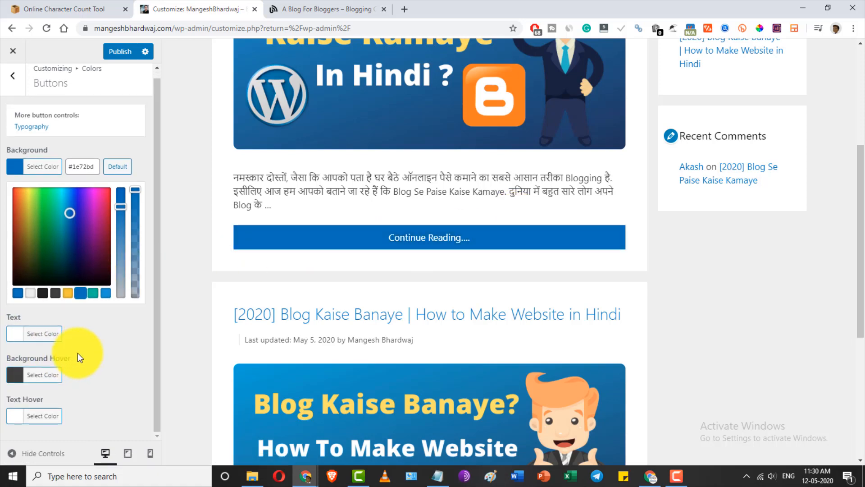
{"action": "left_click", "coordinate": [19, 379]}
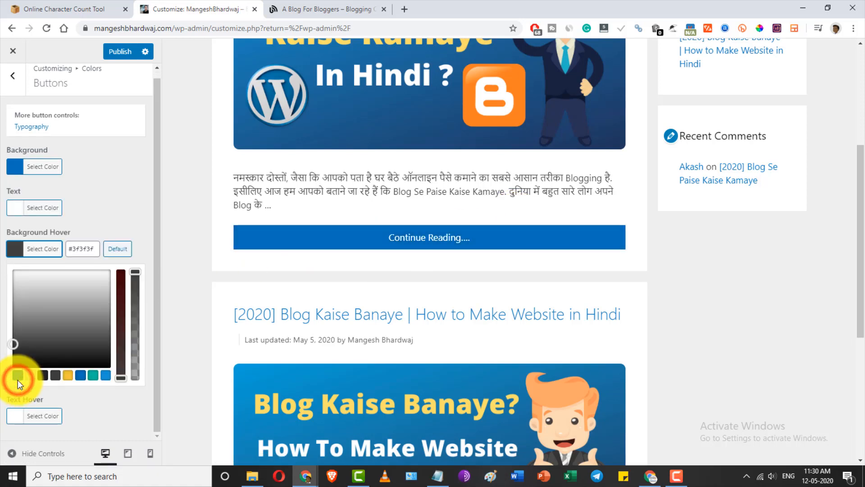
{"action": "left_click", "coordinate": [68, 375]}
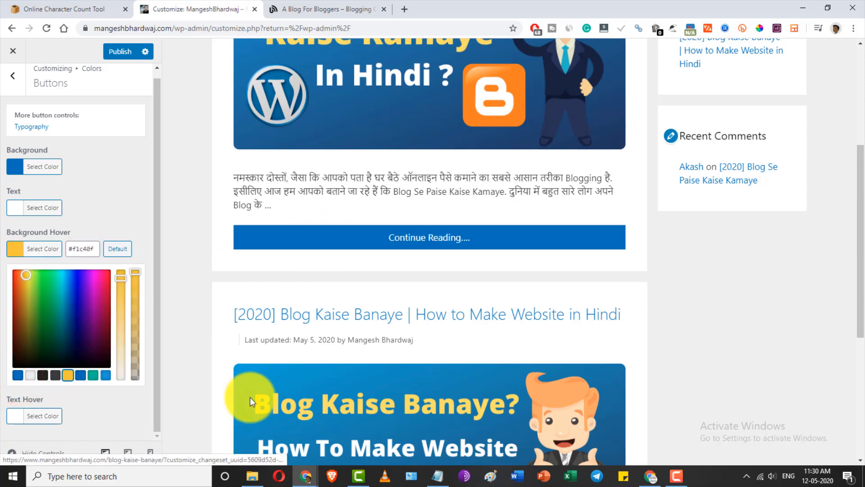
{"action": "left_click", "coordinate": [24, 278]}
{"action": "left_click_drag", "start_coordinate": [24, 277], "coordinate": [20, 292]}
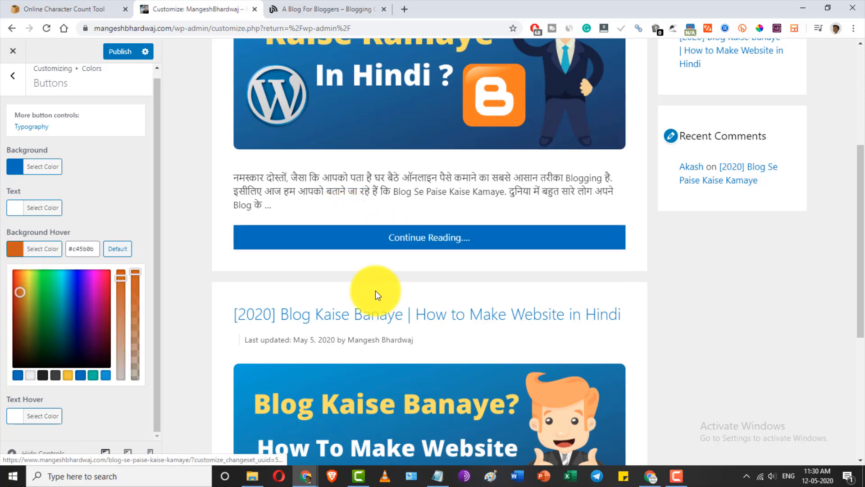
{"action": "scroll", "coordinate": [463, 290], "scroll_direction": "down", "scroll_amount": 5}
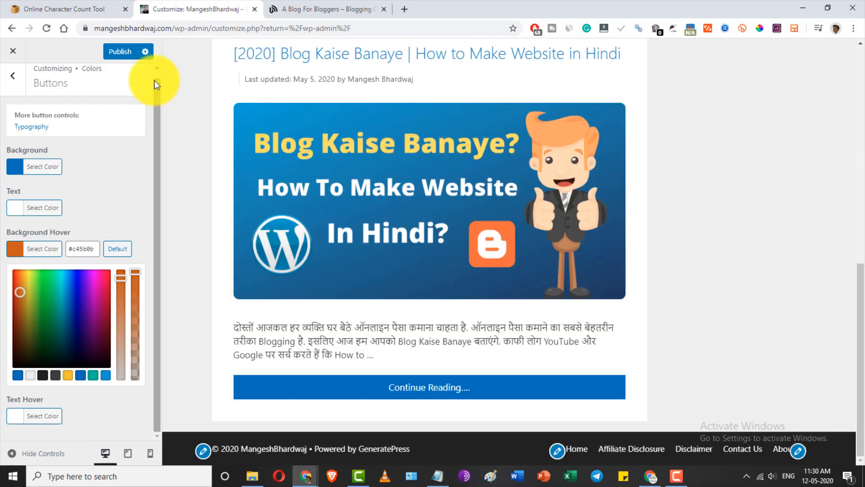
{"action": "left_click", "coordinate": [116, 51]}
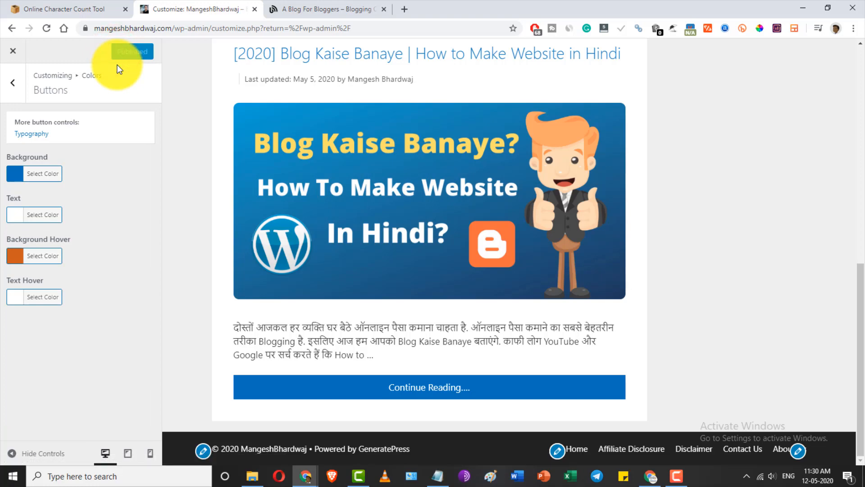
- Open the site's live homepage and check the read-more buttons and footer menu
{"action": "left_click", "coordinate": [179, 27]}
{"action": "type", "text": "mangeshbhardwaj.com"}
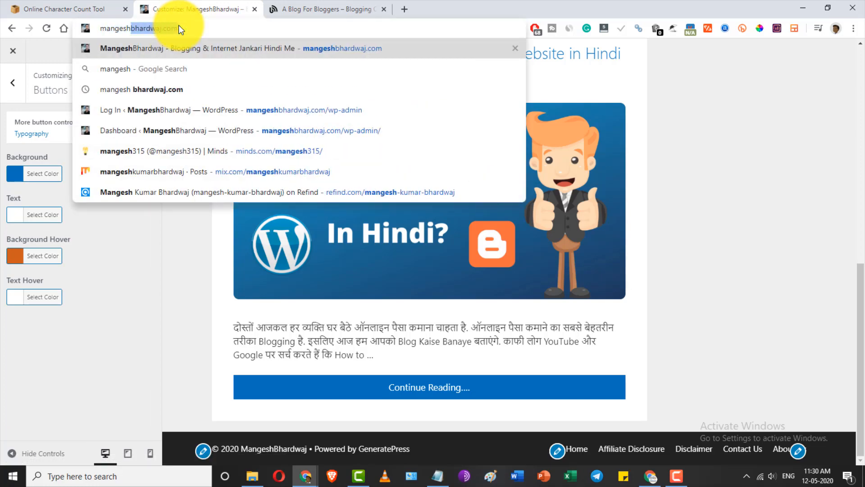
{"action": "key", "text": "Return"}
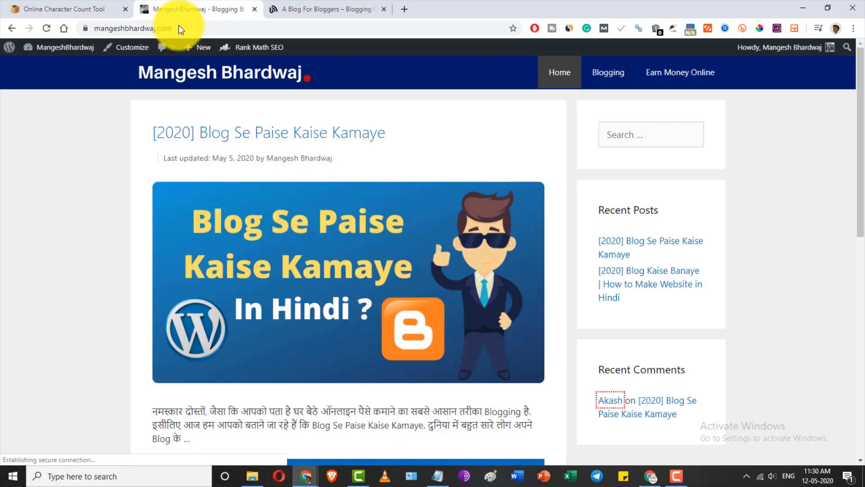
{"action": "scroll", "coordinate": [375, 239], "scroll_direction": "down", "scroll_amount": 8}
{"action": "scroll", "coordinate": [374, 238], "scroll_direction": "down", "scroll_amount": 3}
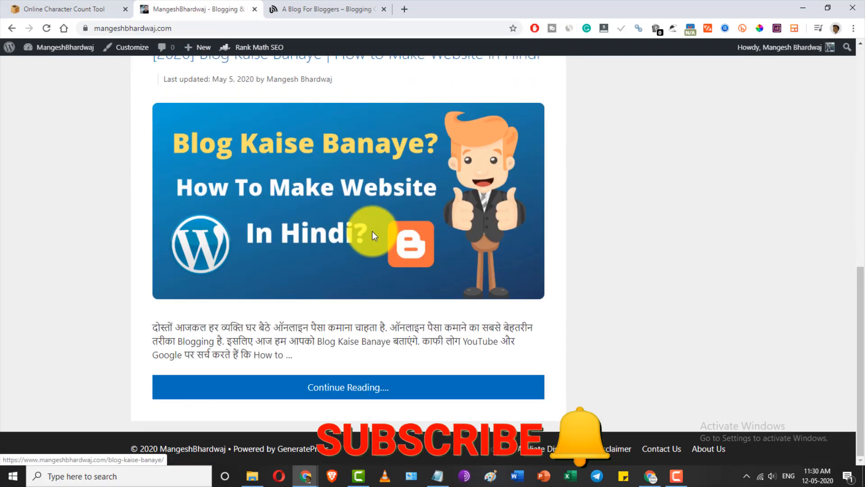
- Compare the customized homepage's overall design with the Blogging QnA blog page
{"action": "left_click", "coordinate": [300, 9]}
{"action": "scroll", "coordinate": [338, 183], "scroll_direction": "up", "scroll_amount": 10}
{"action": "scroll", "coordinate": [351, 233], "scroll_direction": "up", "scroll_amount": 20}
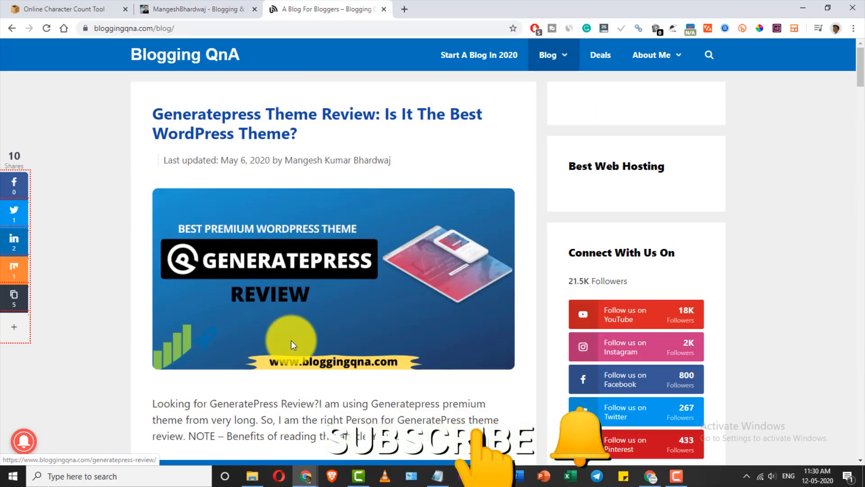
{"action": "left_click", "coordinate": [149, 8]}
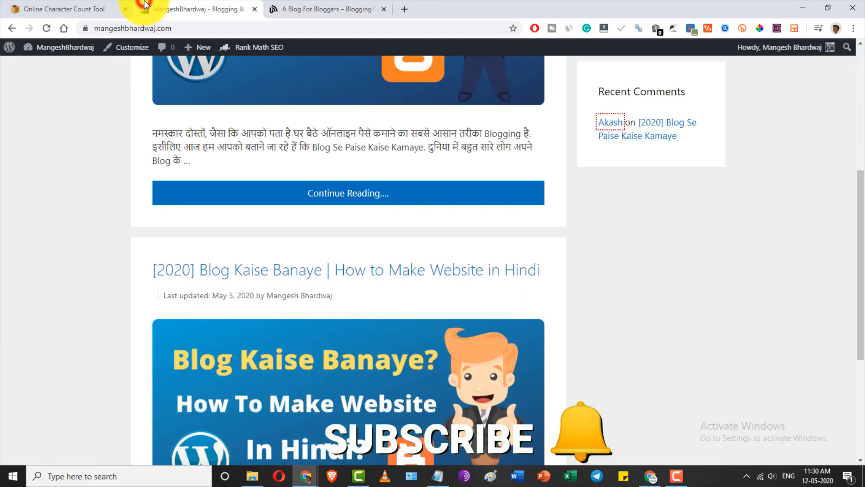
{"action": "scroll", "coordinate": [361, 265], "scroll_direction": "up", "scroll_amount": 10}
{"action": "scroll", "coordinate": [357, 316], "scroll_direction": "down", "scroll_amount": 10}
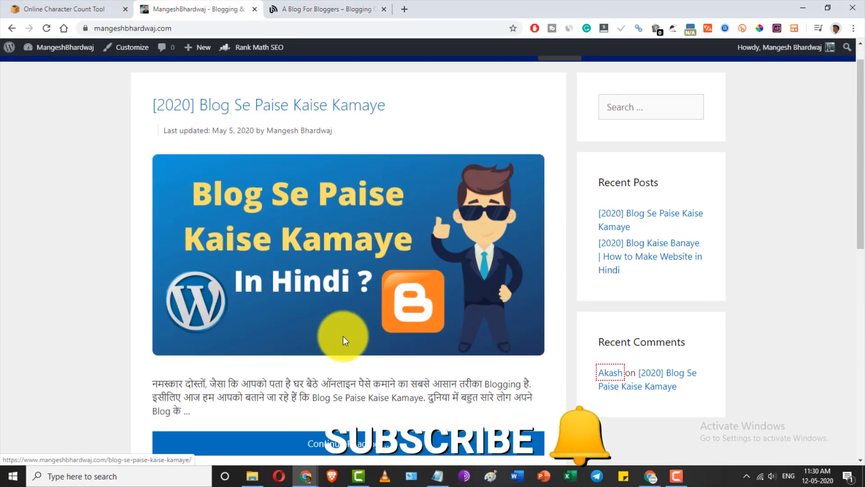
{"action": "scroll", "coordinate": [357, 367], "scroll_direction": "up", "scroll_amount": 10}
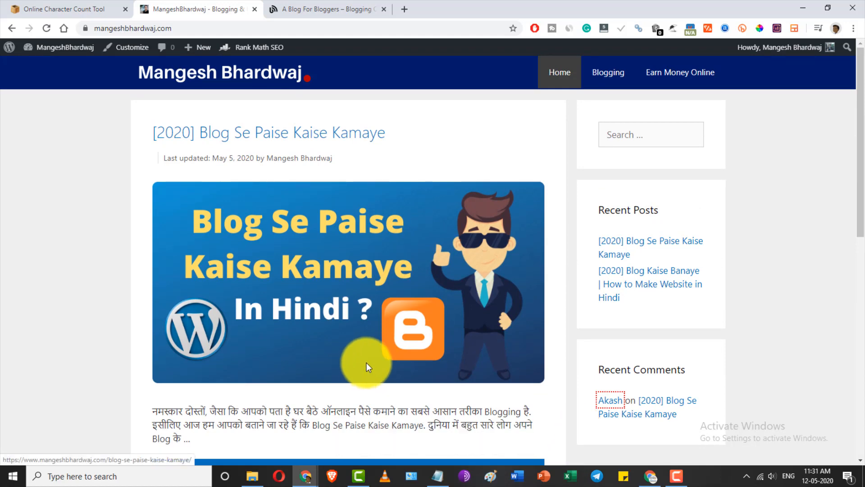
{"action": "left_click", "coordinate": [343, 10]}
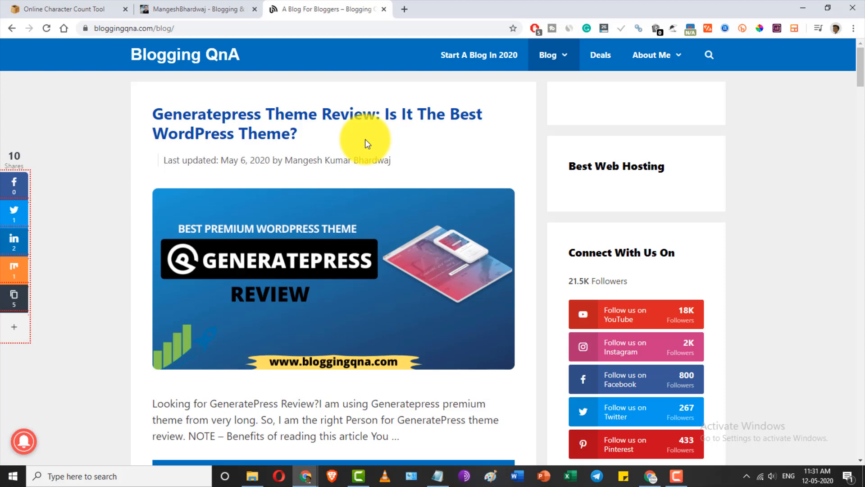
{"action": "left_click", "coordinate": [202, 8]}
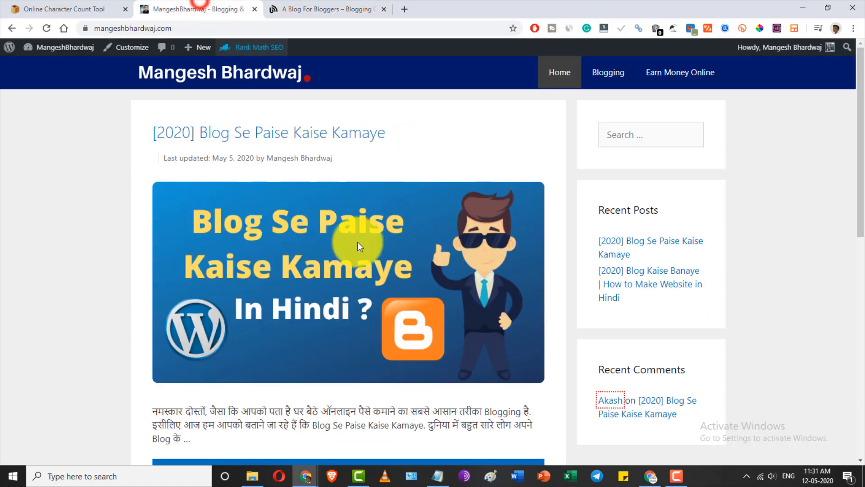